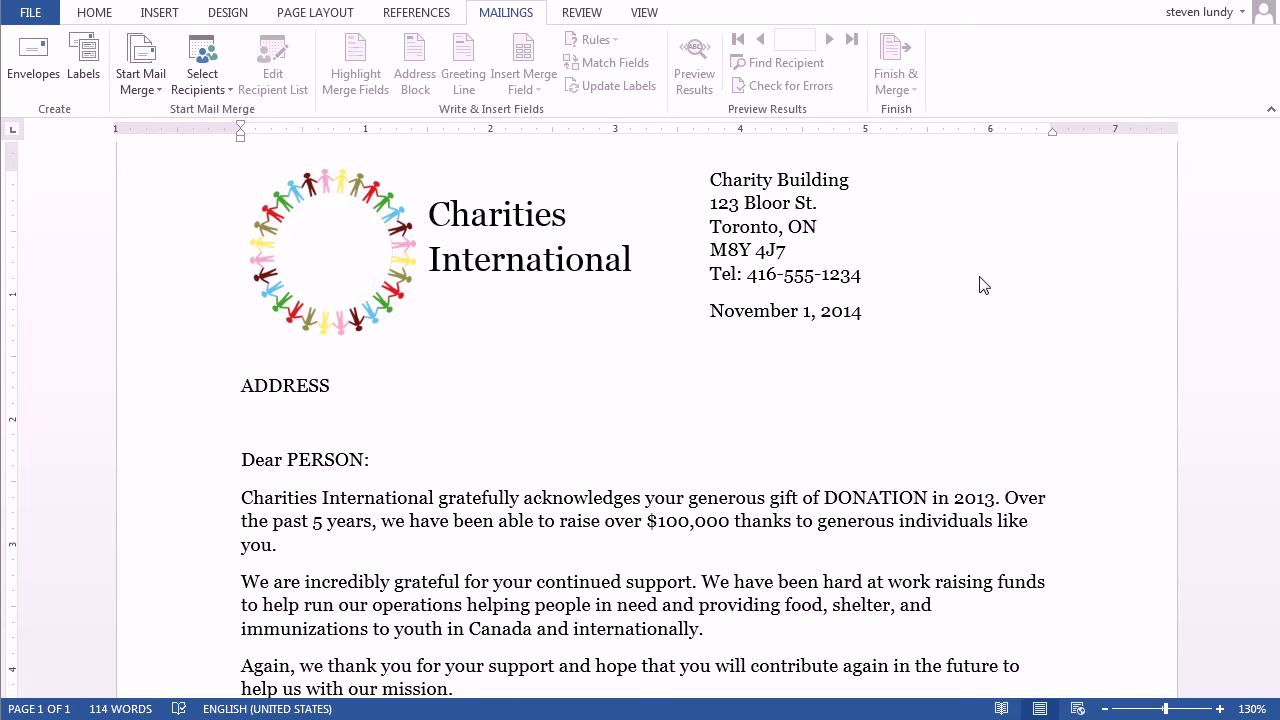
pyautogui.click(346, 391)
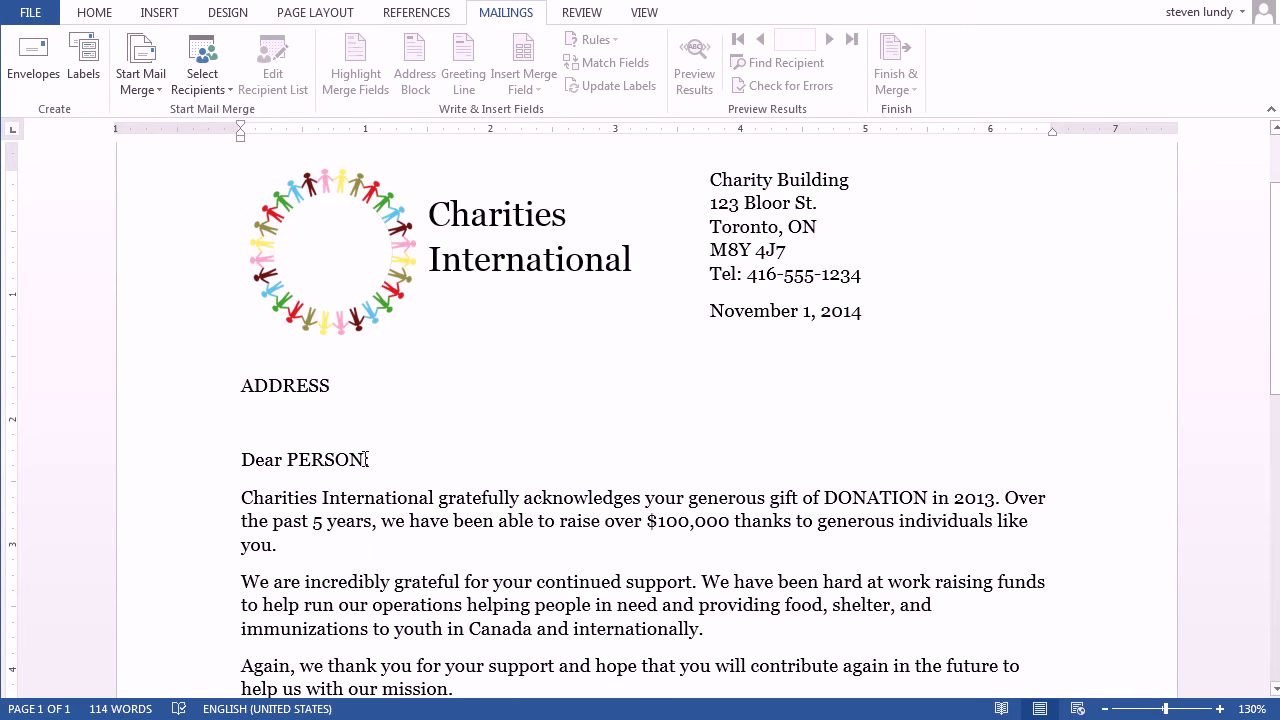
pyautogui.moveTo(366, 459); pyautogui.dragTo(287, 460)
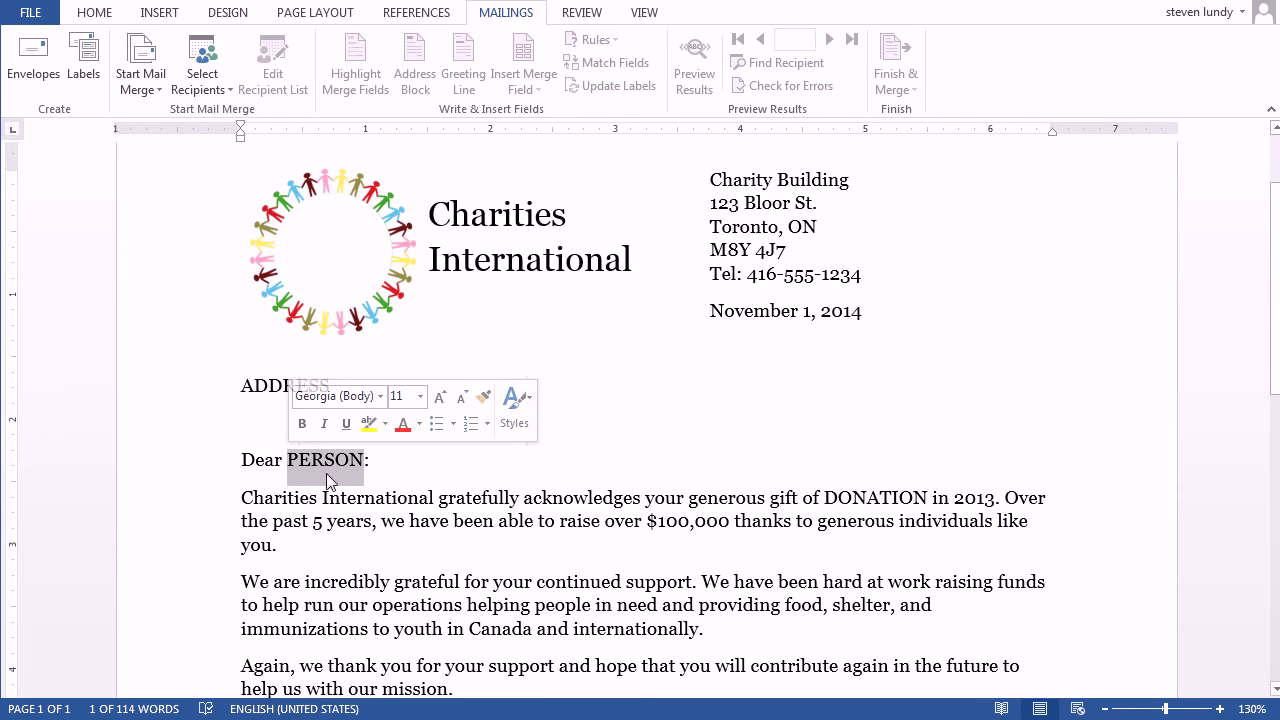
pyautogui.click(339, 465)
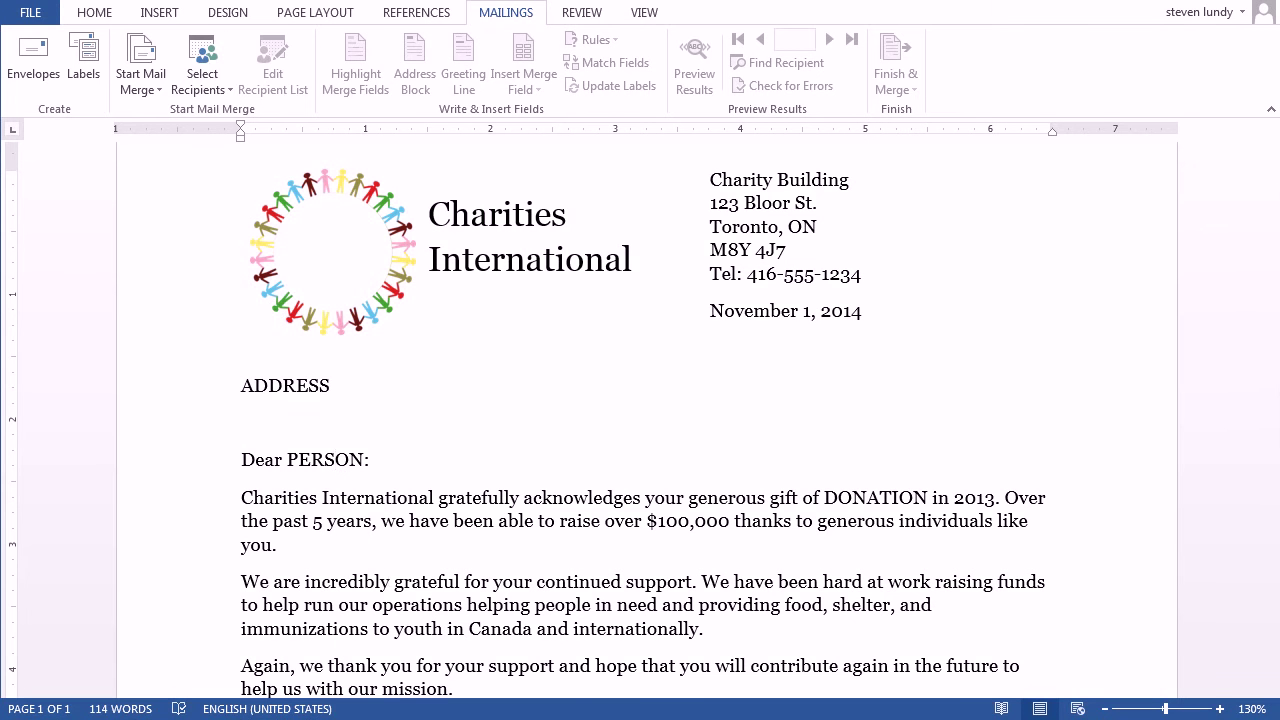
# Switch to Excel, examine the column headers and records of the 500-canada donor sheet, and return to the letter in Word
pyautogui.click(275, 717)
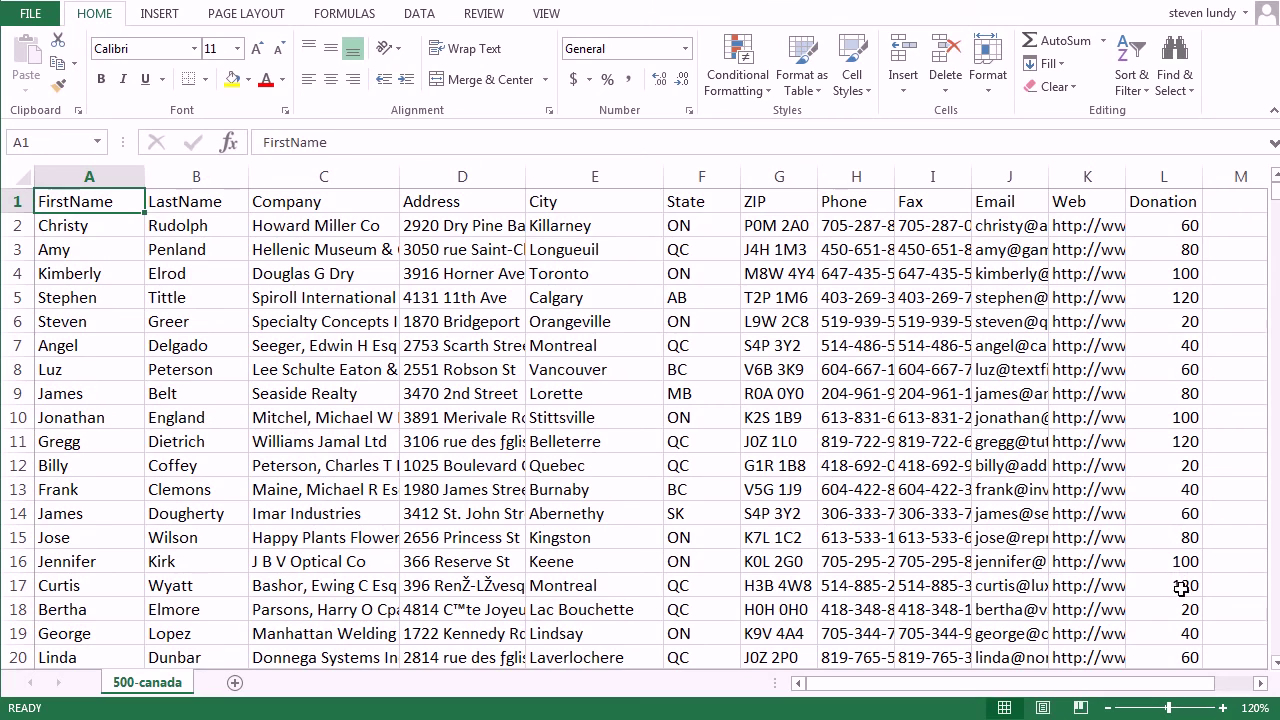
pyautogui.click(578, 344)
pyautogui.scroll(-11, 577, 343)
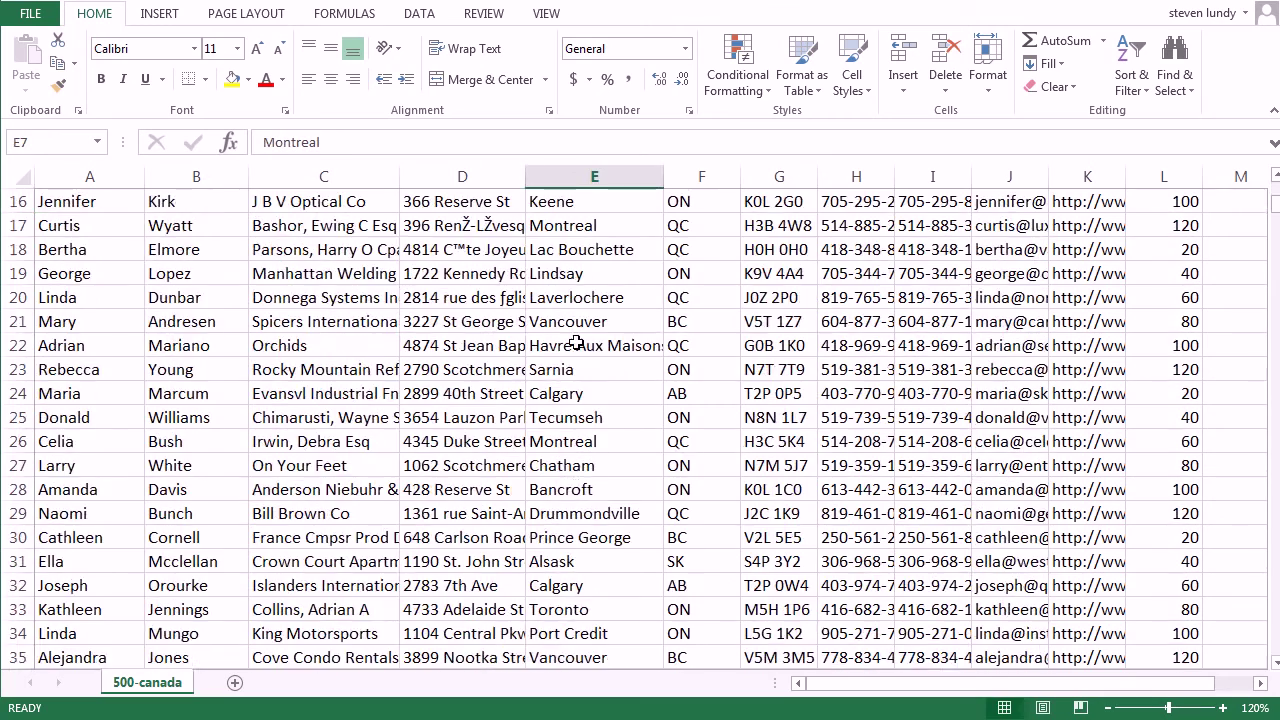
pyautogui.scroll(-20, 577, 343)
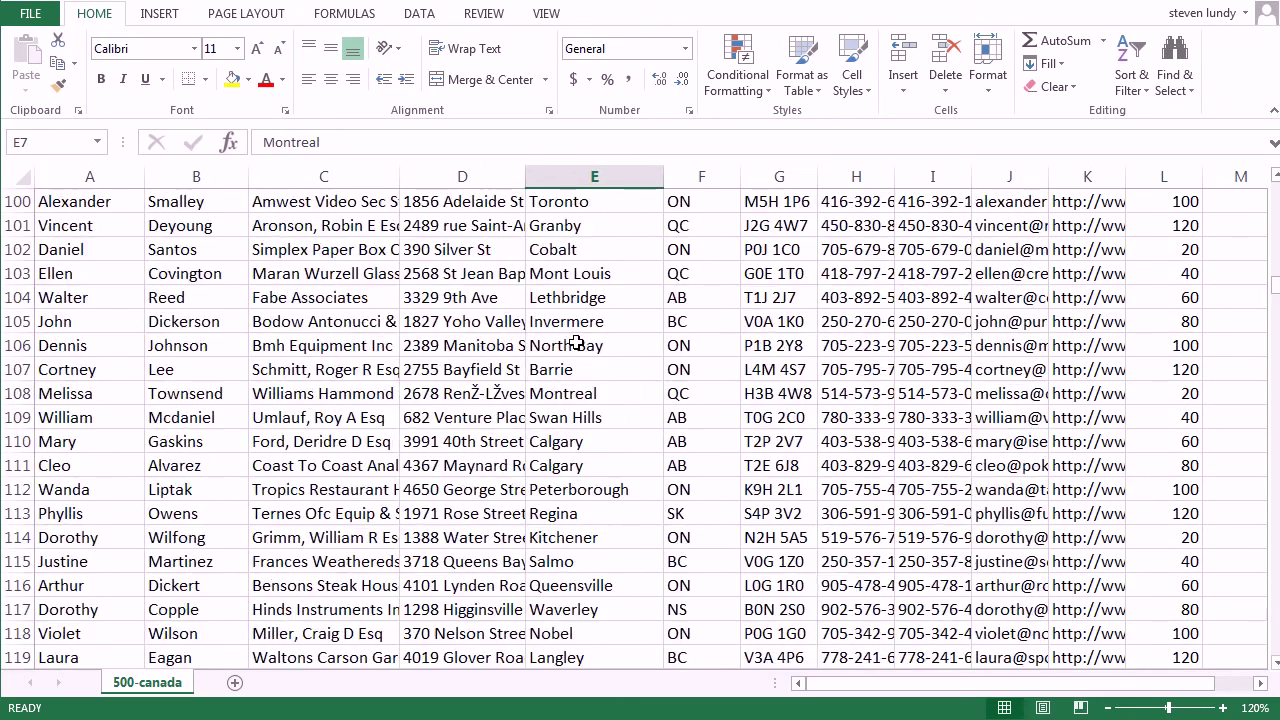
pyautogui.scroll(-20, 577, 343)
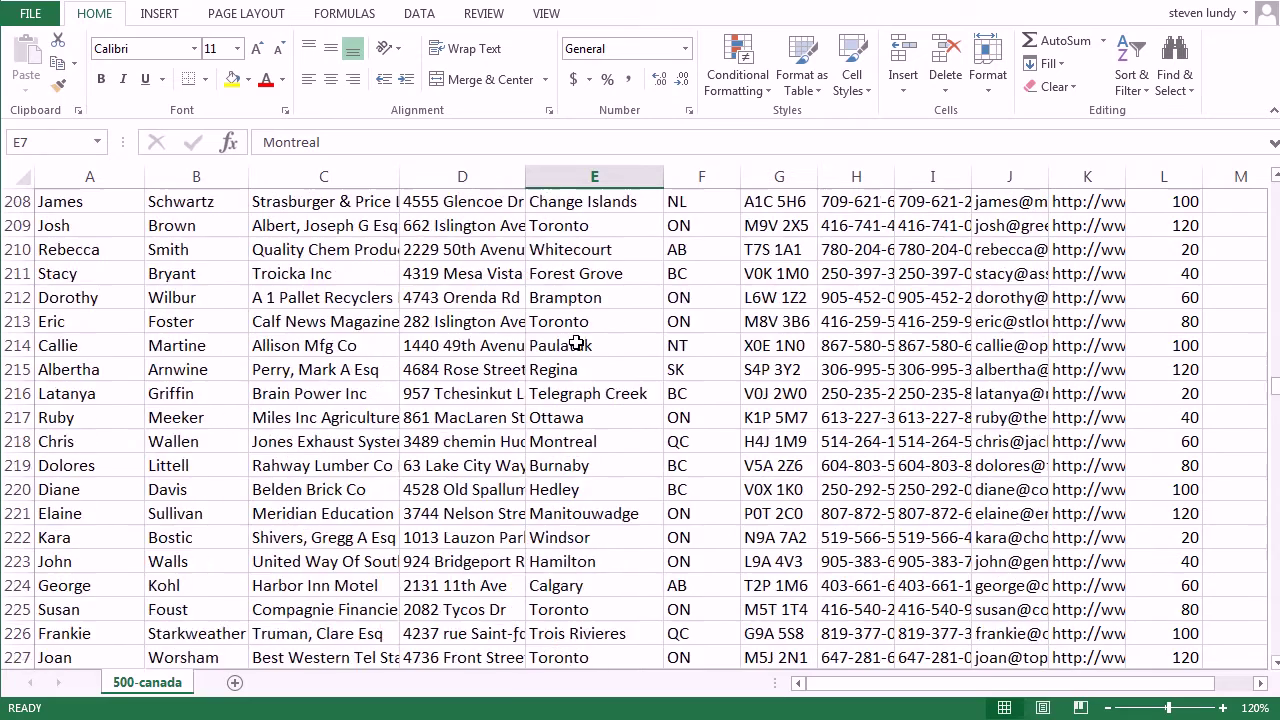
pyautogui.scroll(-20, 577, 343)
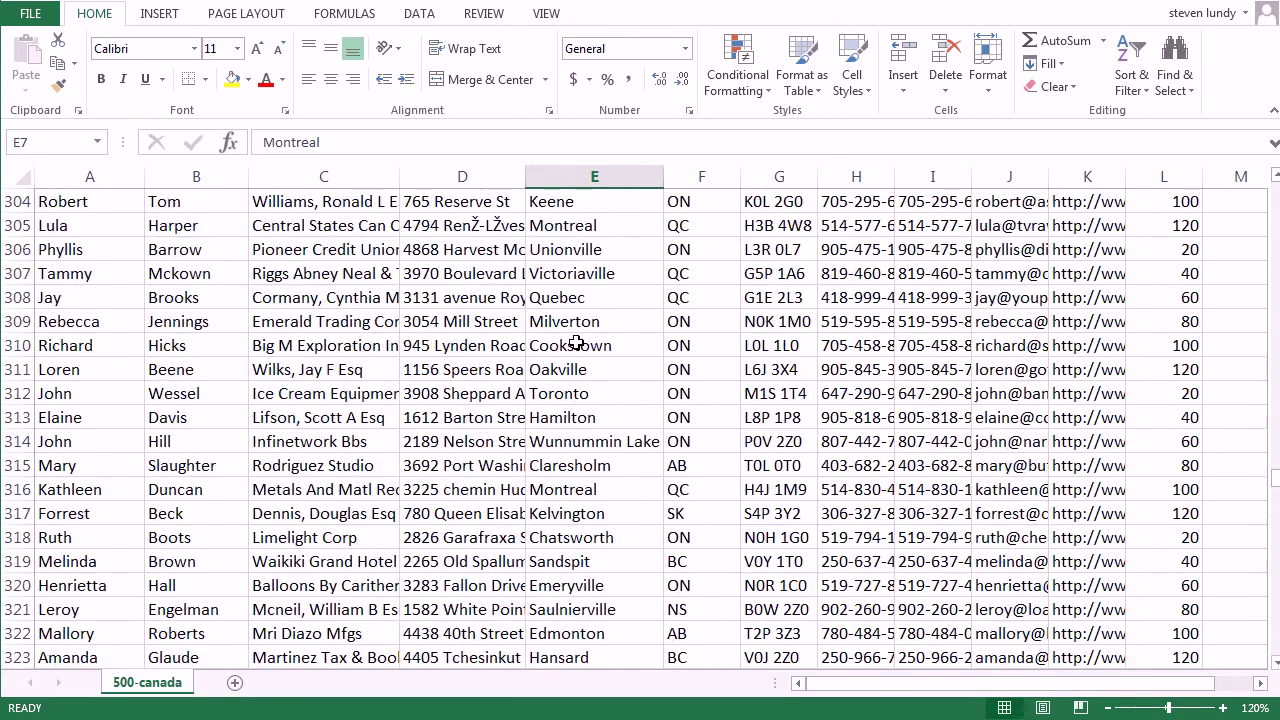
pyautogui.scroll(-7, 577, 343)
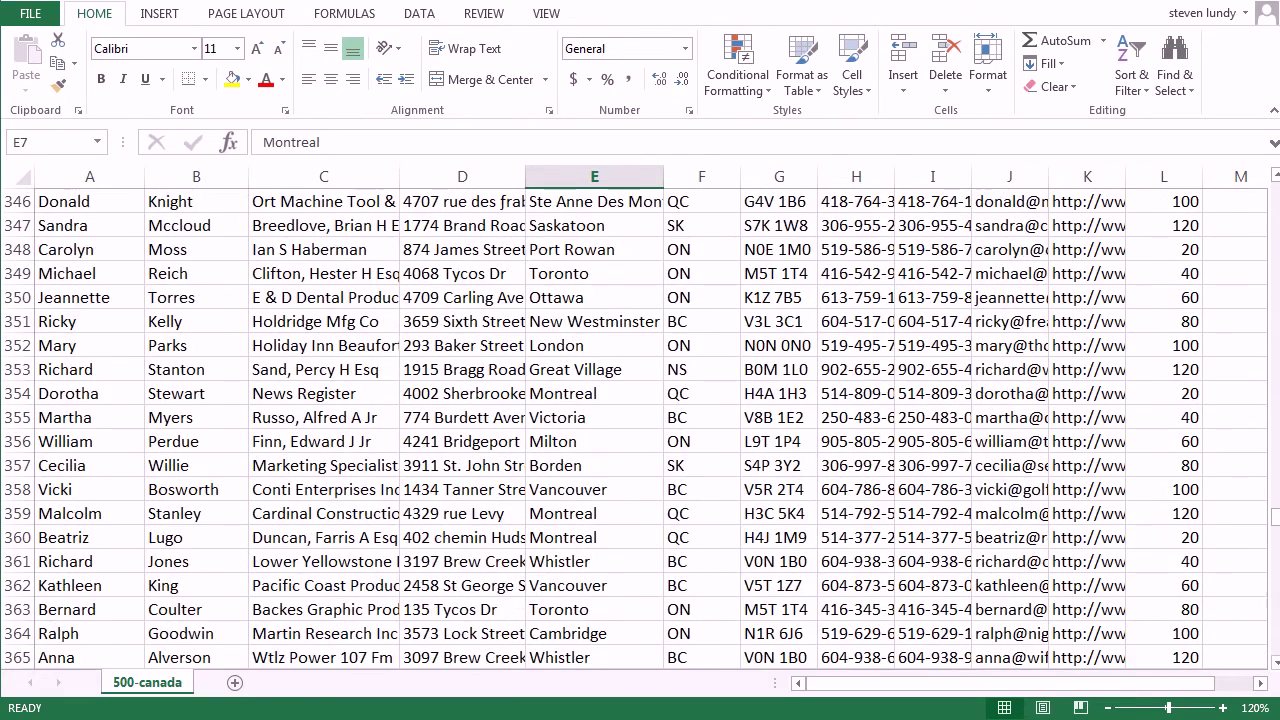
pyautogui.moveTo(1275, 530); pyautogui.dragTo(1256, 182)
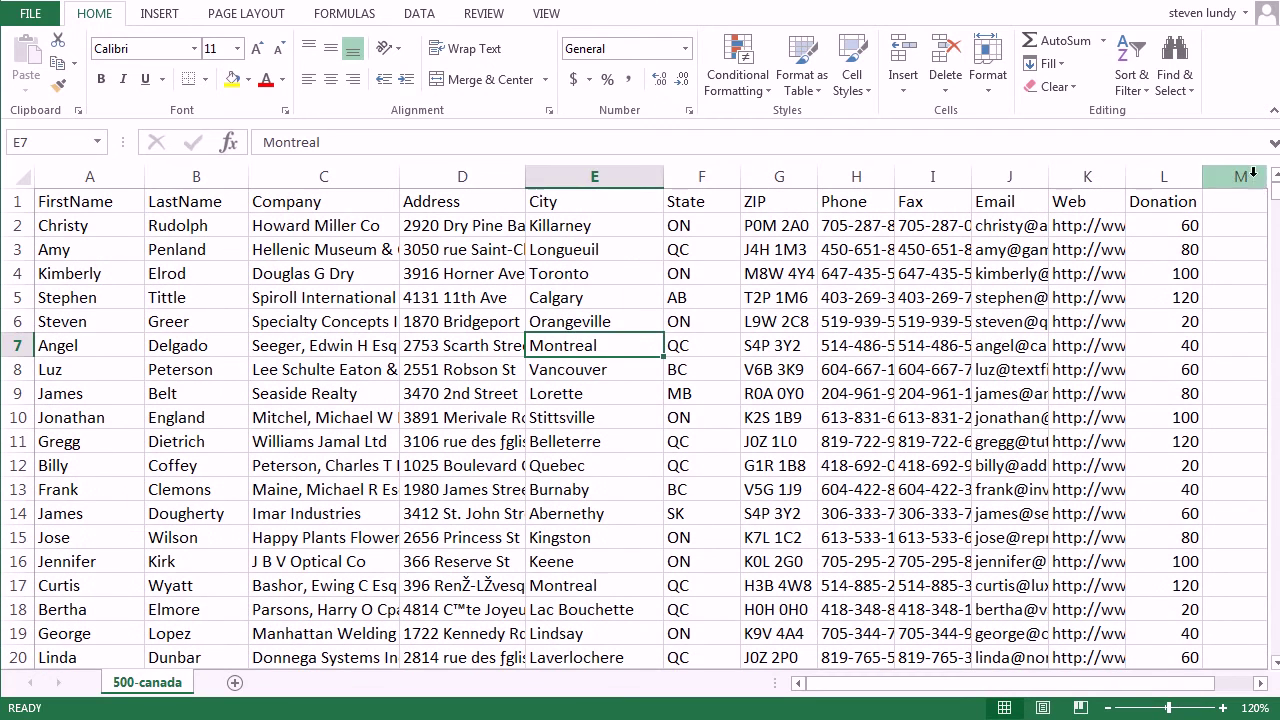
pyautogui.click(86, 206)
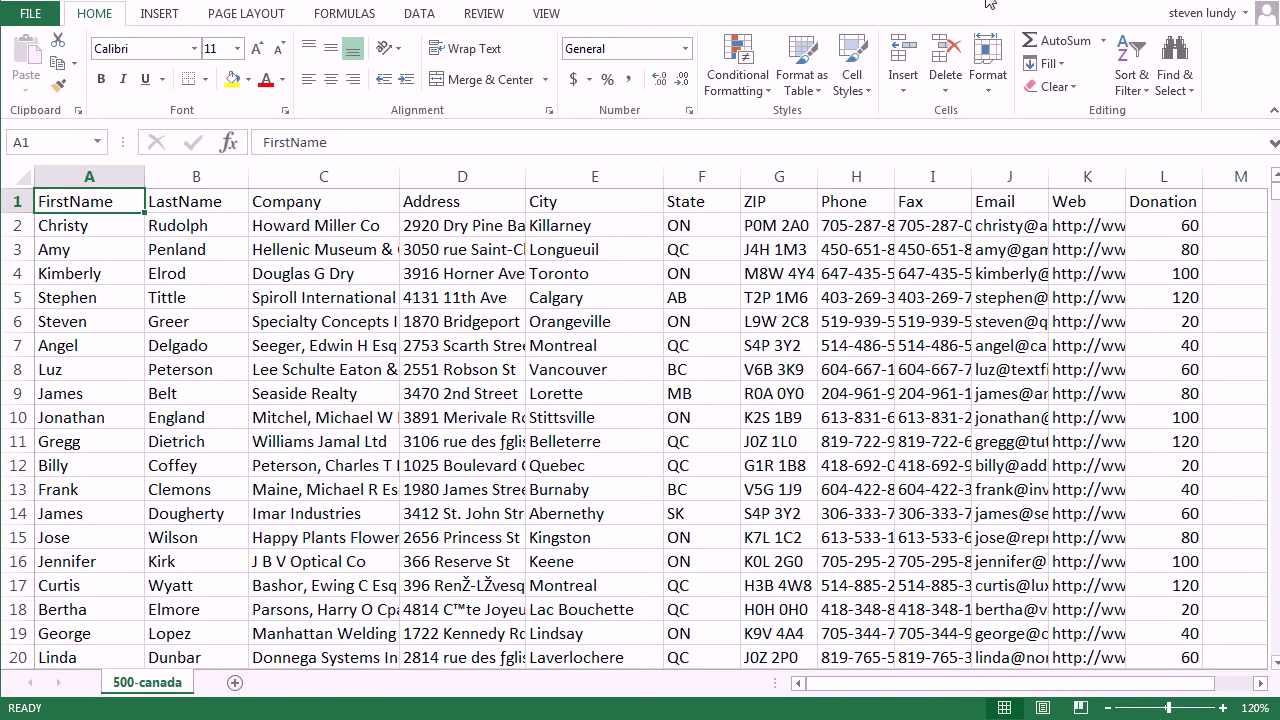
pyautogui.click(1268, 0)
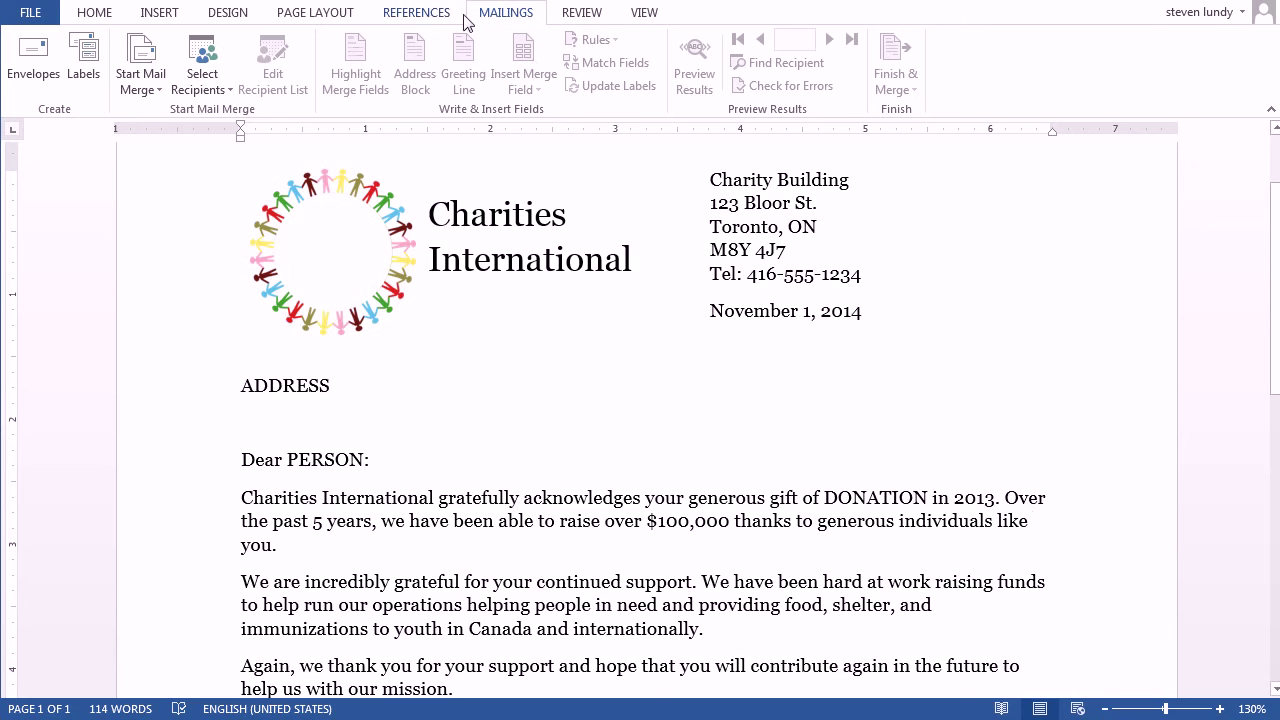
# Use the existing addresses workbook on the Desktop as the recipient list, choosing the 500-canada$ table with column headers in its first row
pyautogui.click(207, 86)
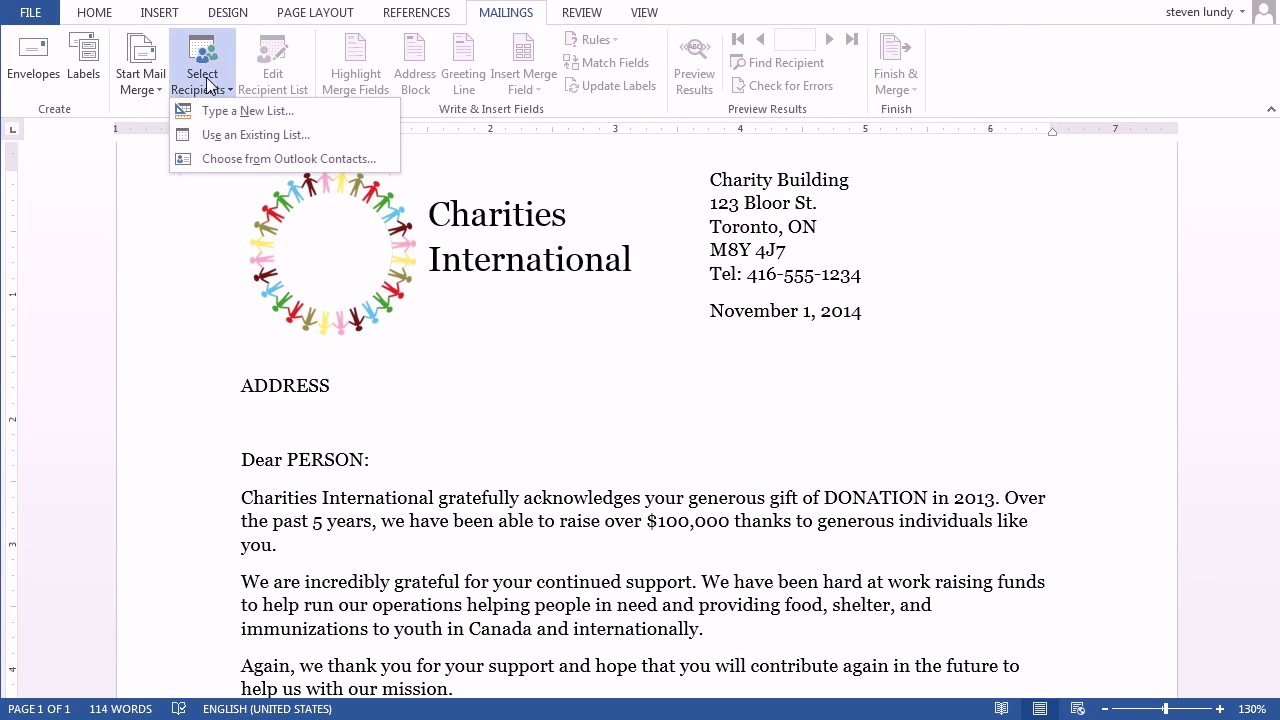
pyautogui.click(212, 145)
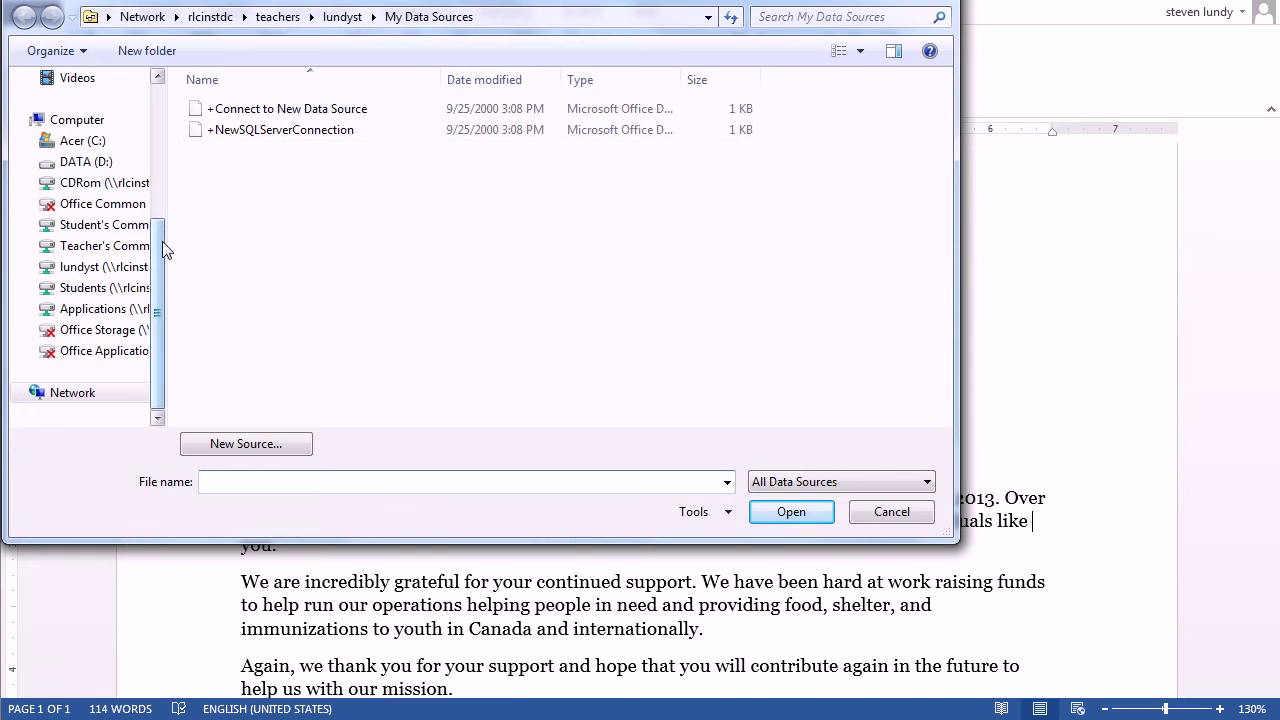
pyautogui.scroll(4, 160, 240)
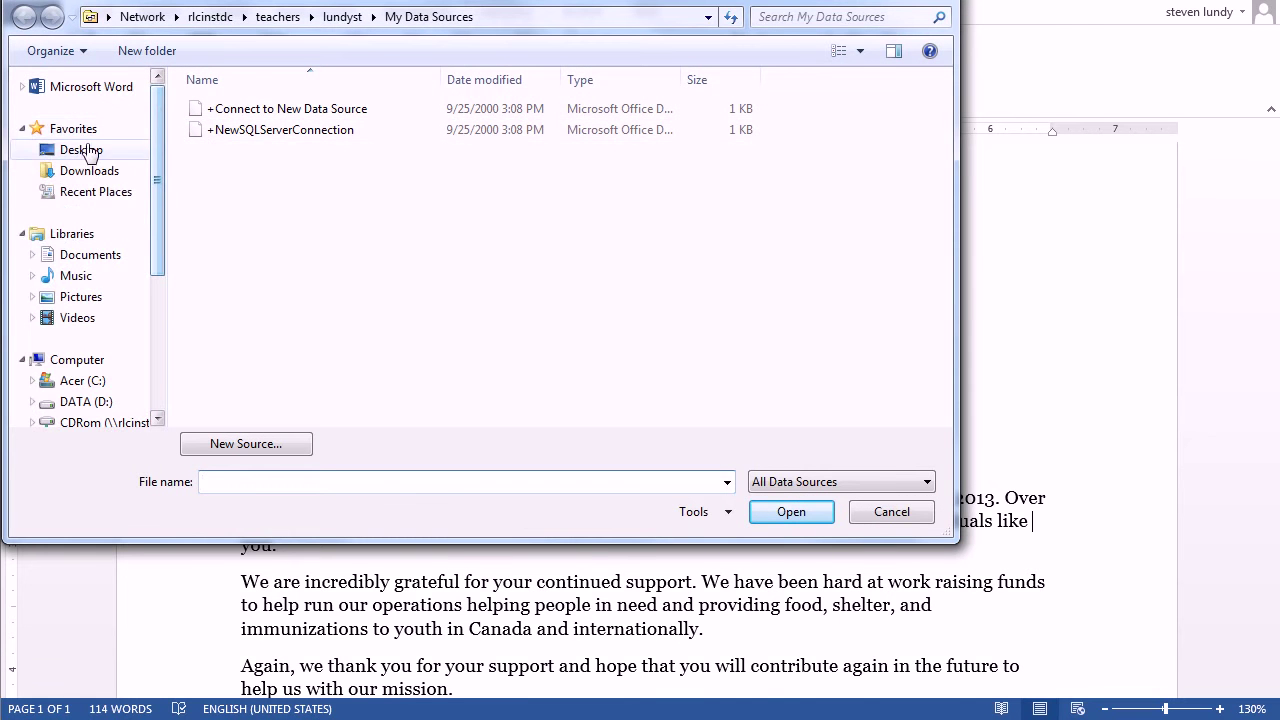
pyautogui.click(82, 150)
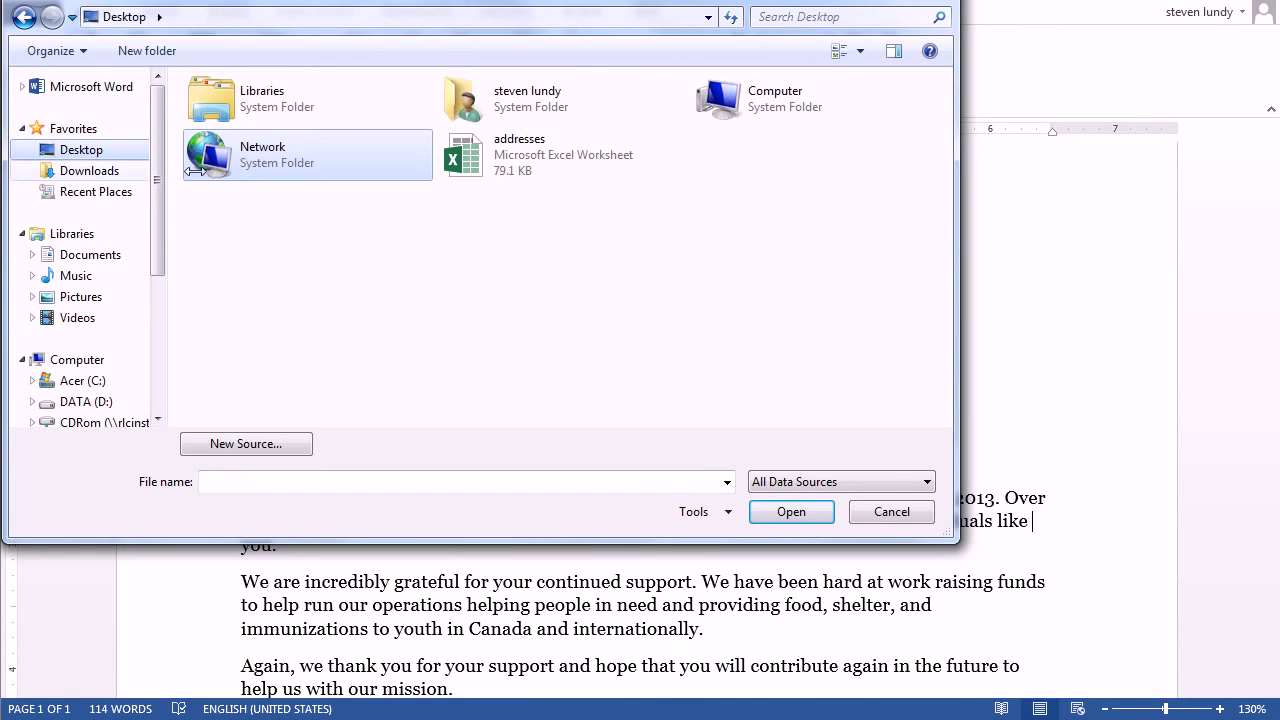
pyautogui.doubleClick(552, 161)
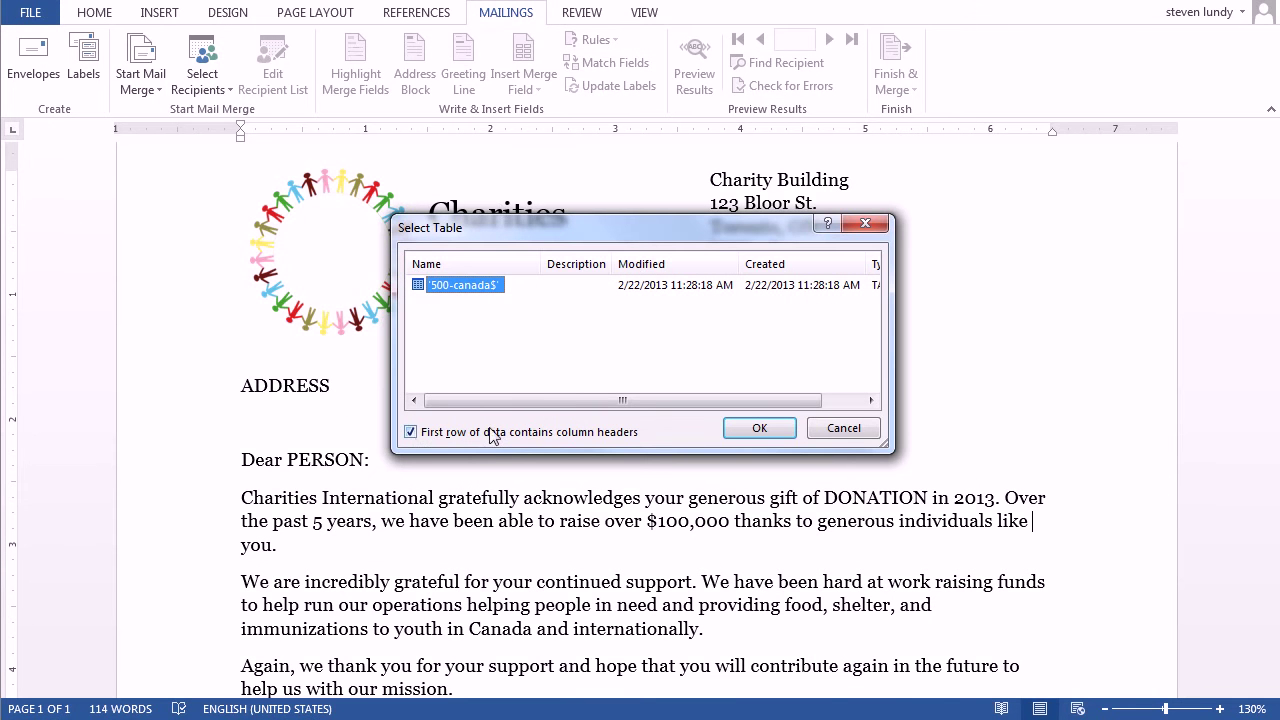
pyautogui.click(752, 428)
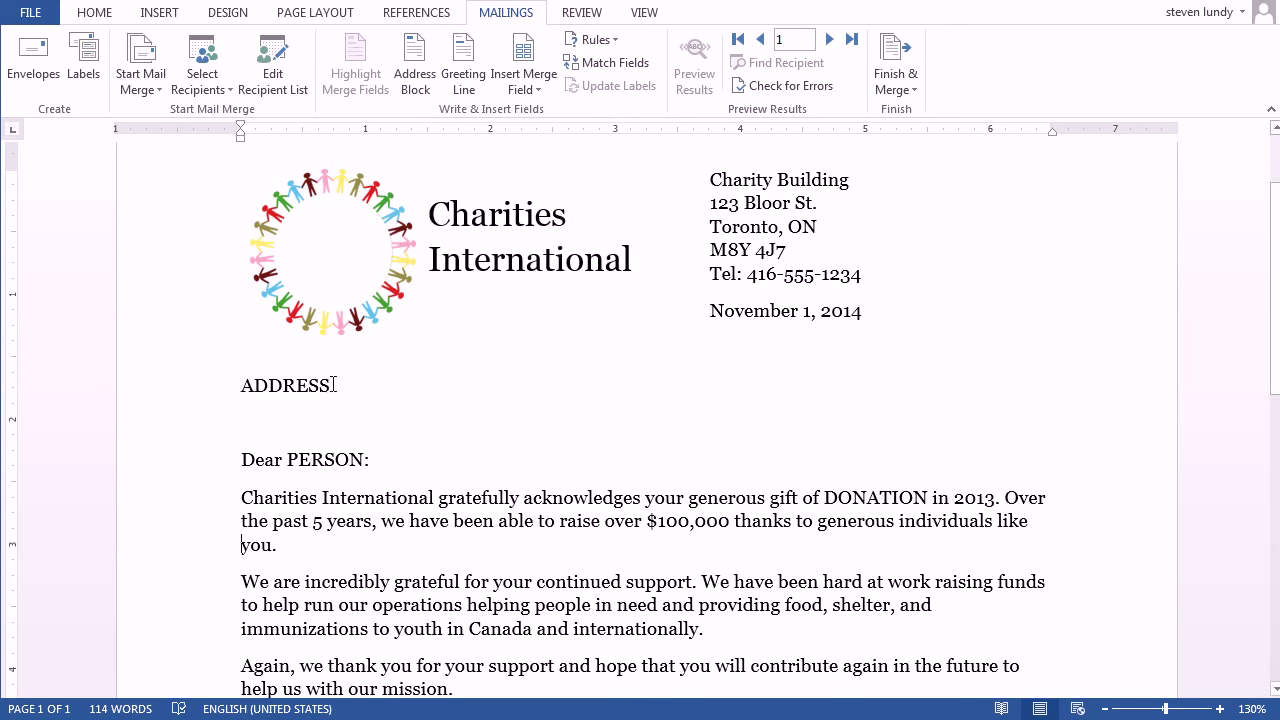
pyautogui.moveTo(333, 385); pyautogui.dragTo(278, 388)
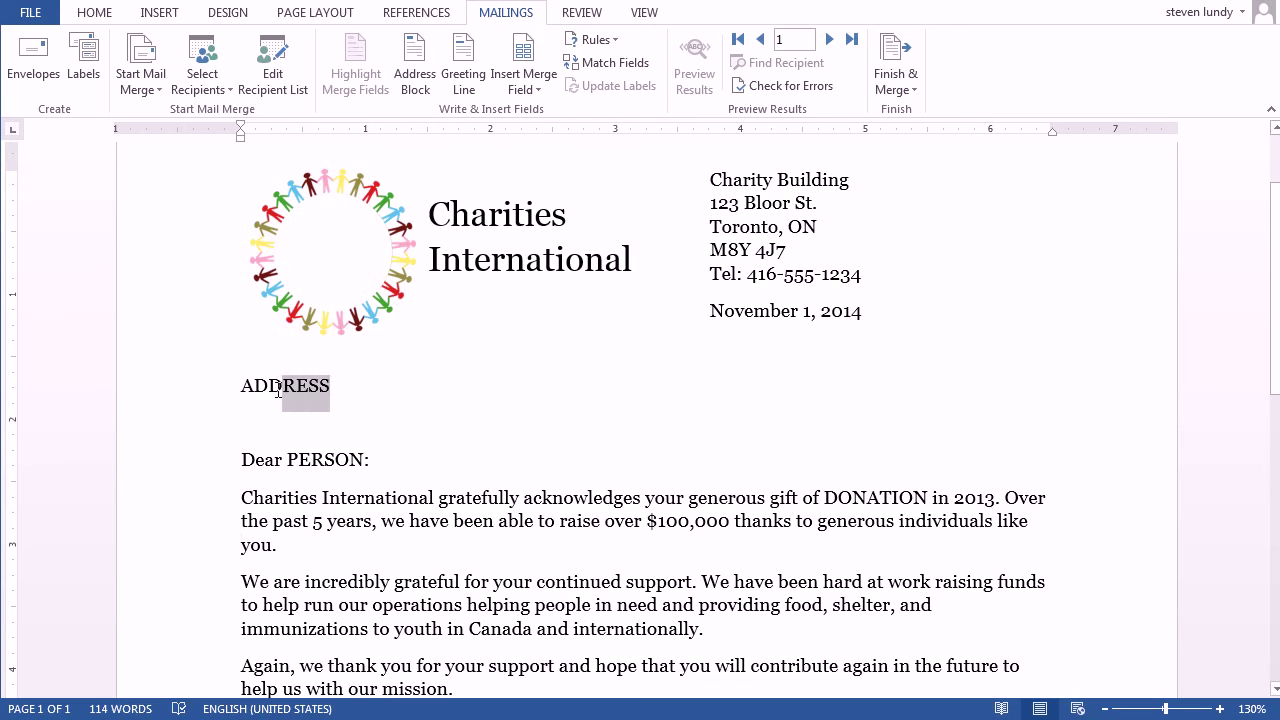
pyautogui.click(371, 399)
pyautogui.click(540, 90)
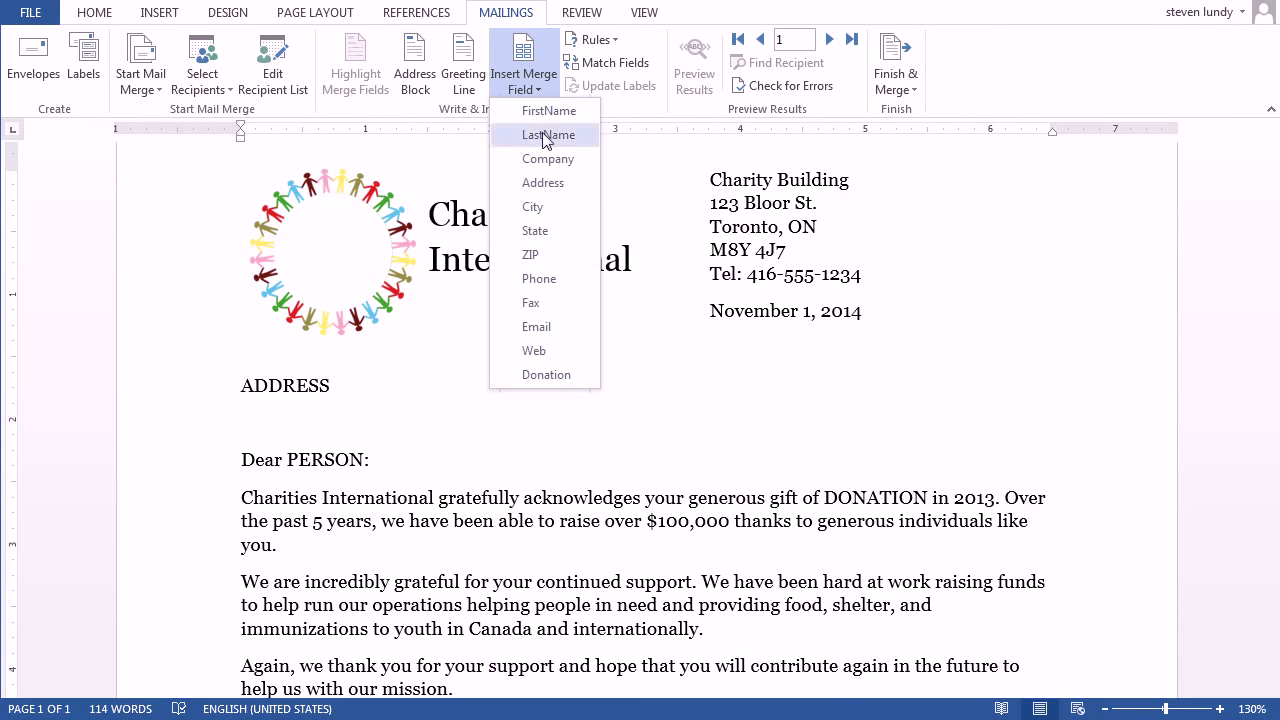
pyautogui.click(394, 384)
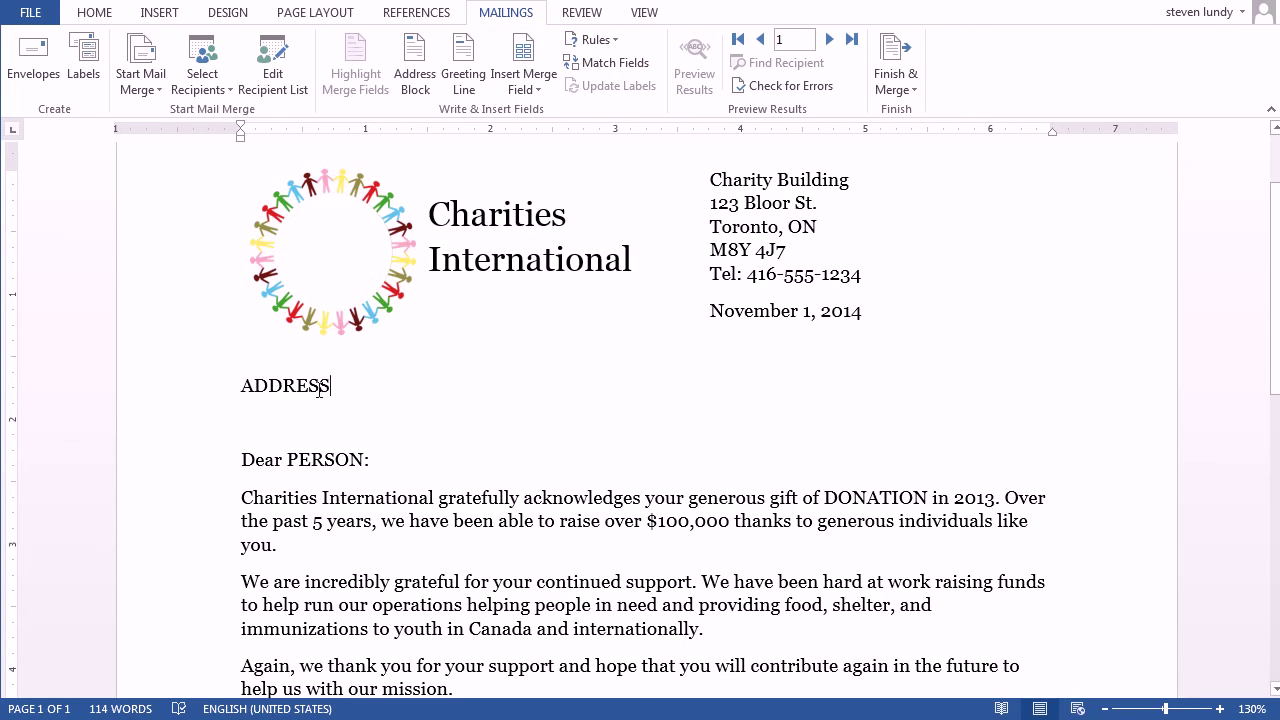
# Replace the ADDRESS placeholder with an address block in the "Joshua Randall Jr." name format, including company name and postal address
pyautogui.moveTo(320, 389); pyautogui.dragTo(237, 391)
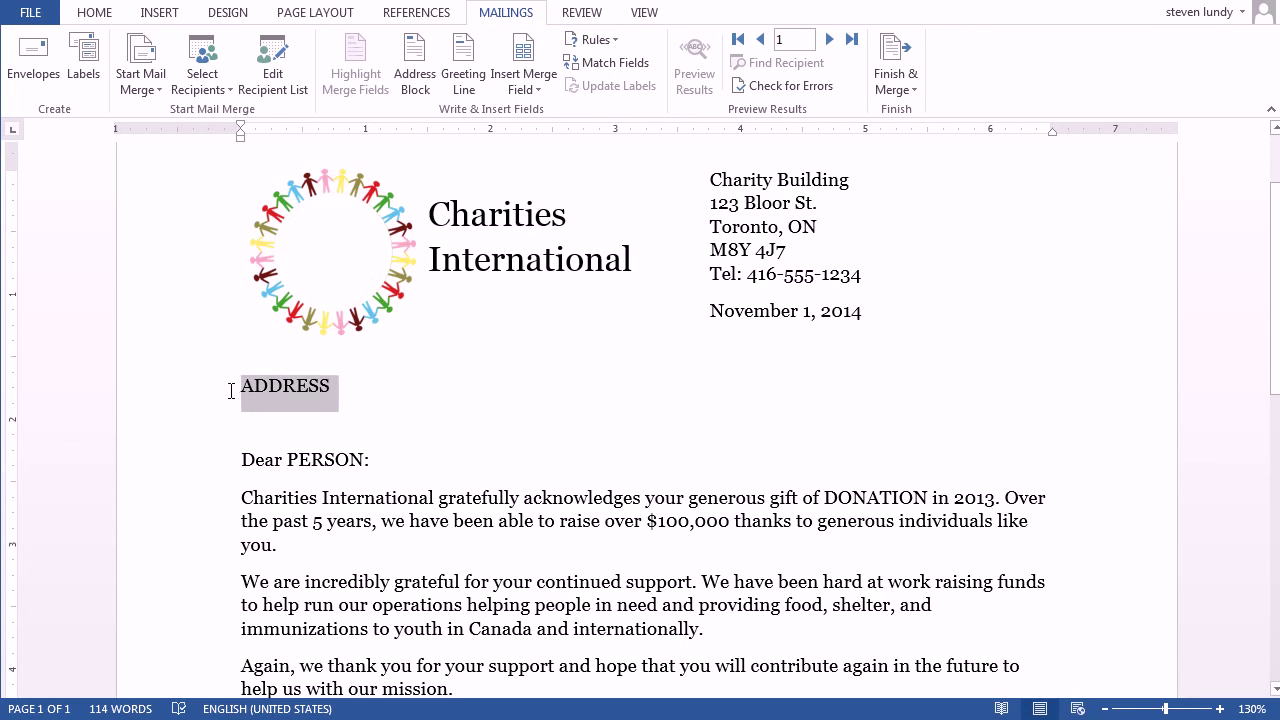
pyautogui.click(415, 78)
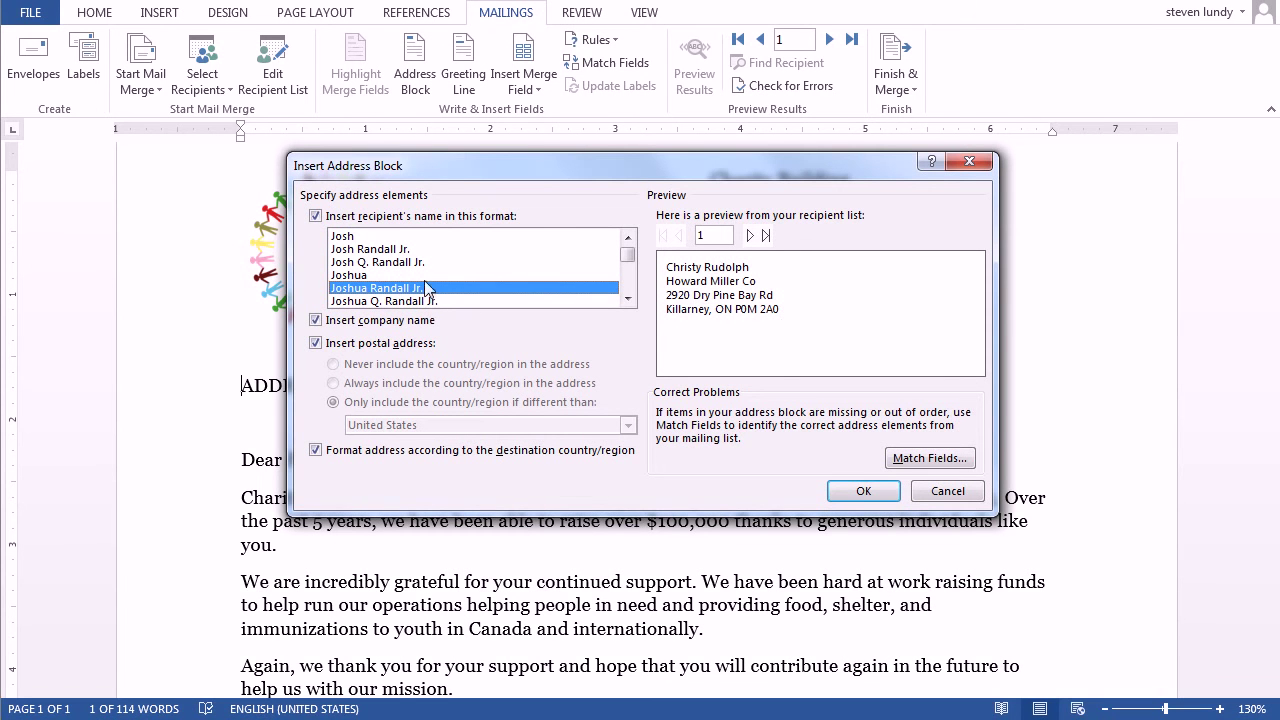
pyautogui.click(384, 275)
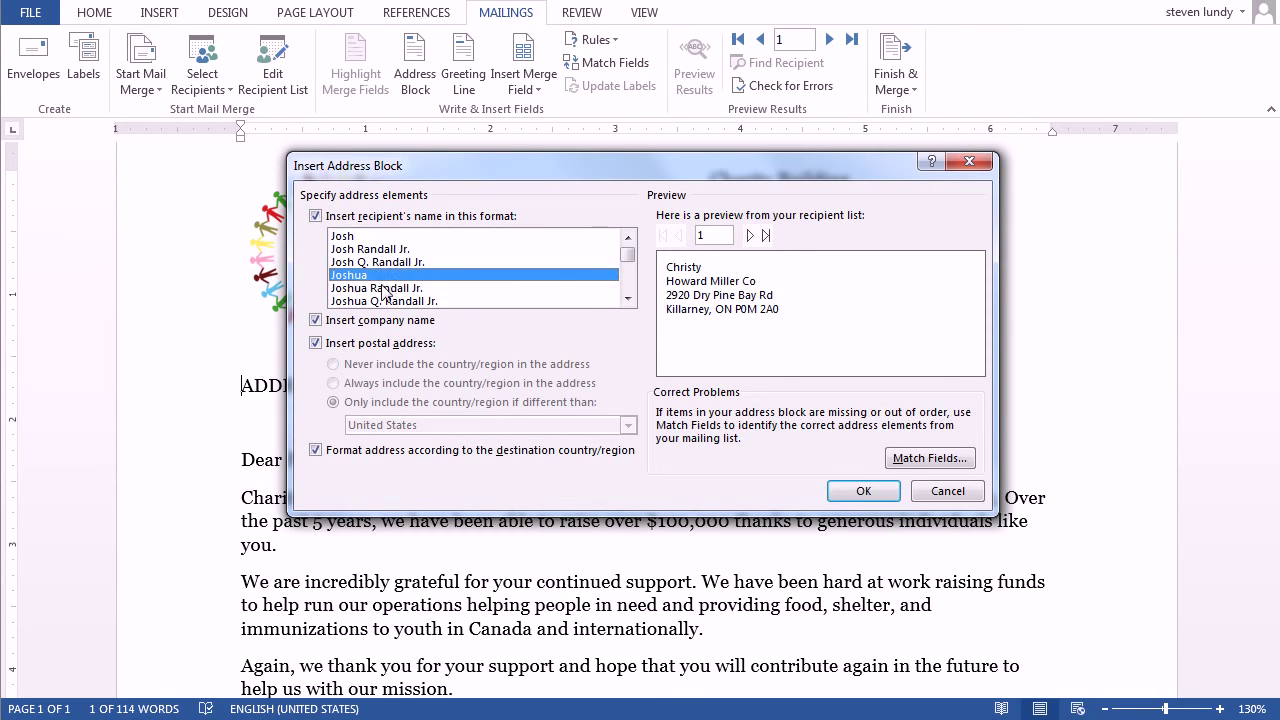
pyautogui.click(384, 288)
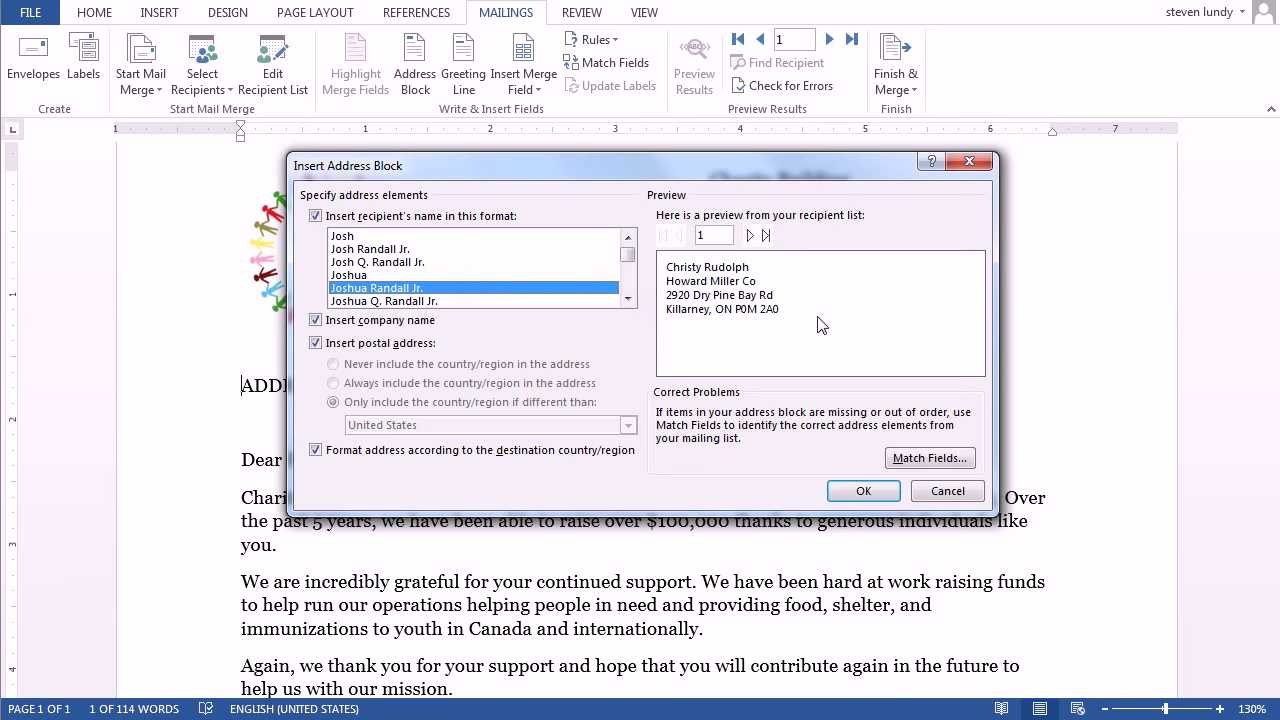
pyautogui.click(863, 490)
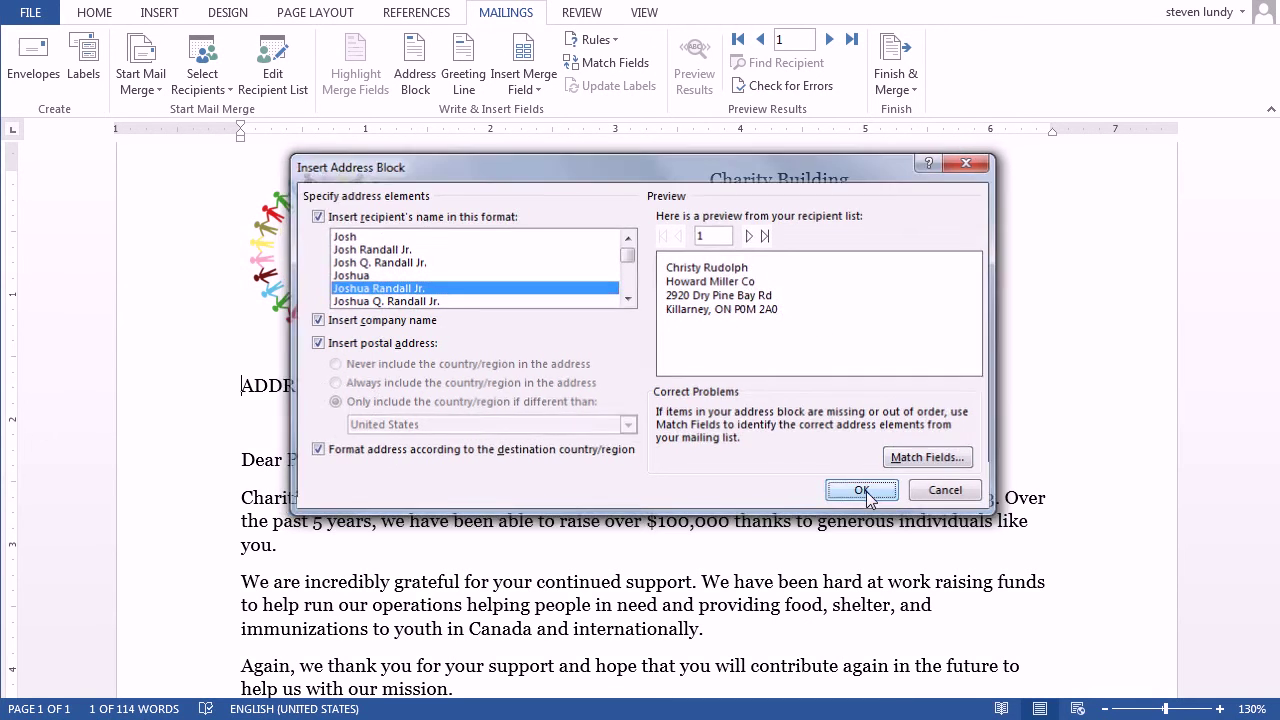
pyautogui.moveTo(380, 387); pyautogui.dragTo(467, 381)
pyautogui.press('Delete')
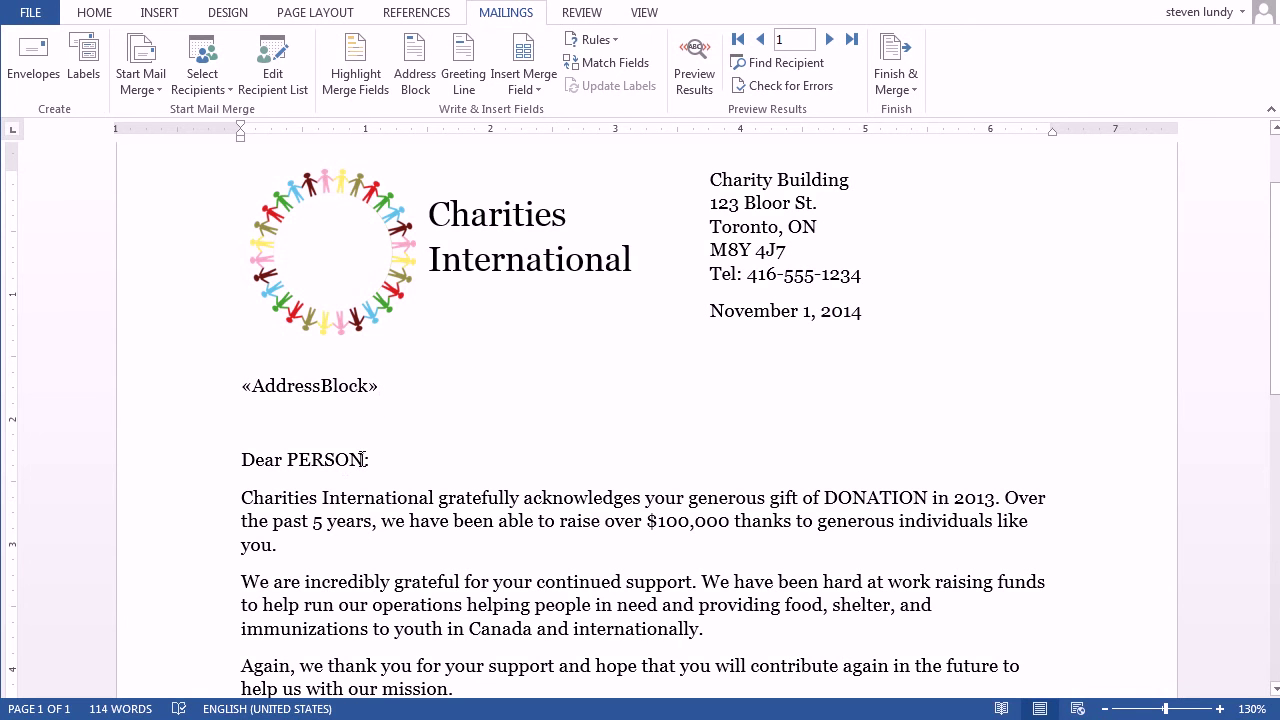
# Delete the "Dear PERSON:" salutation, leaving an empty line above the first body paragraph
pyautogui.moveTo(368, 459); pyautogui.dragTo(234, 463)
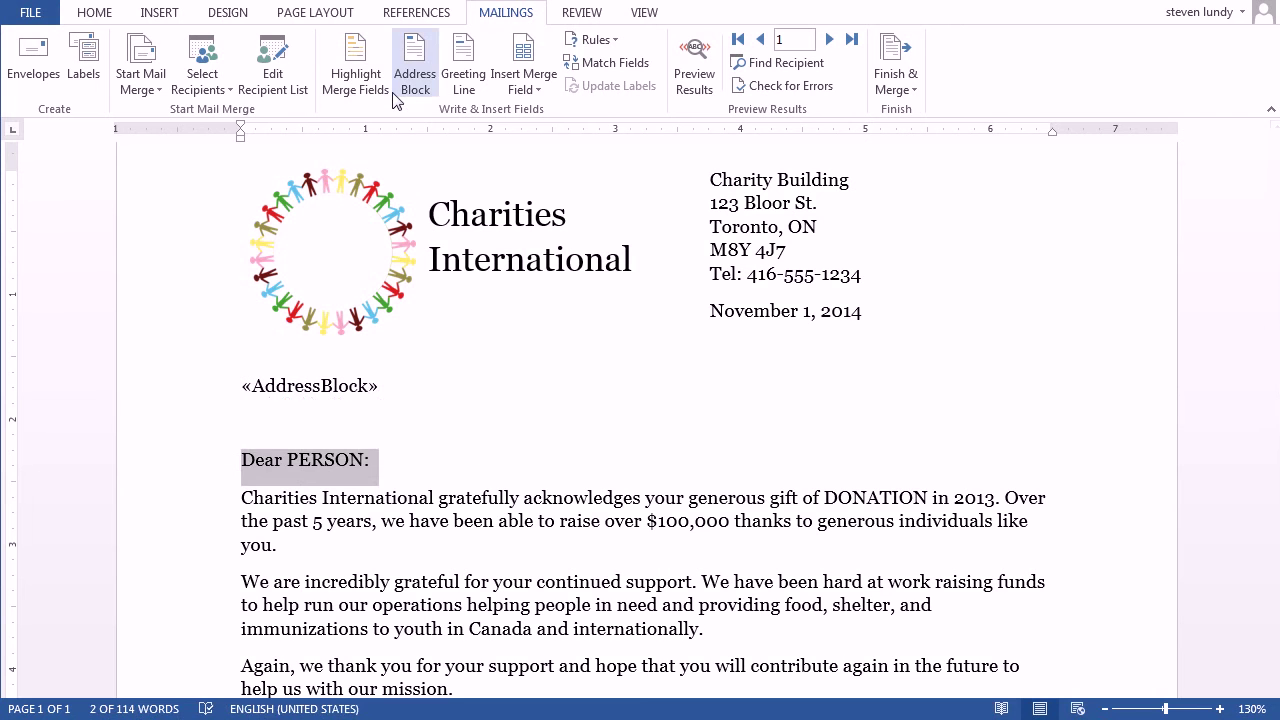
pyautogui.press('Delete')
pyautogui.press('Return')
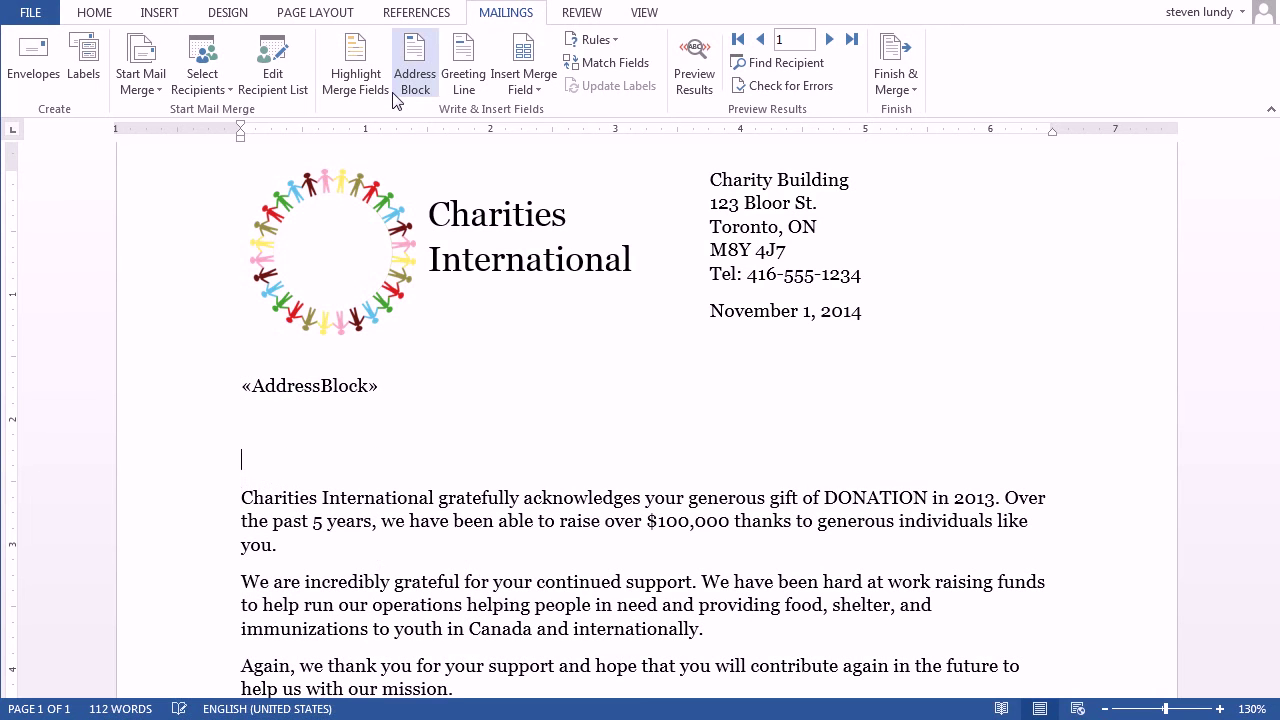
# Set up a greeting line ending with a colon, using "Dear Sir or Madam," for invalid recipient names
pyautogui.click(455, 74)
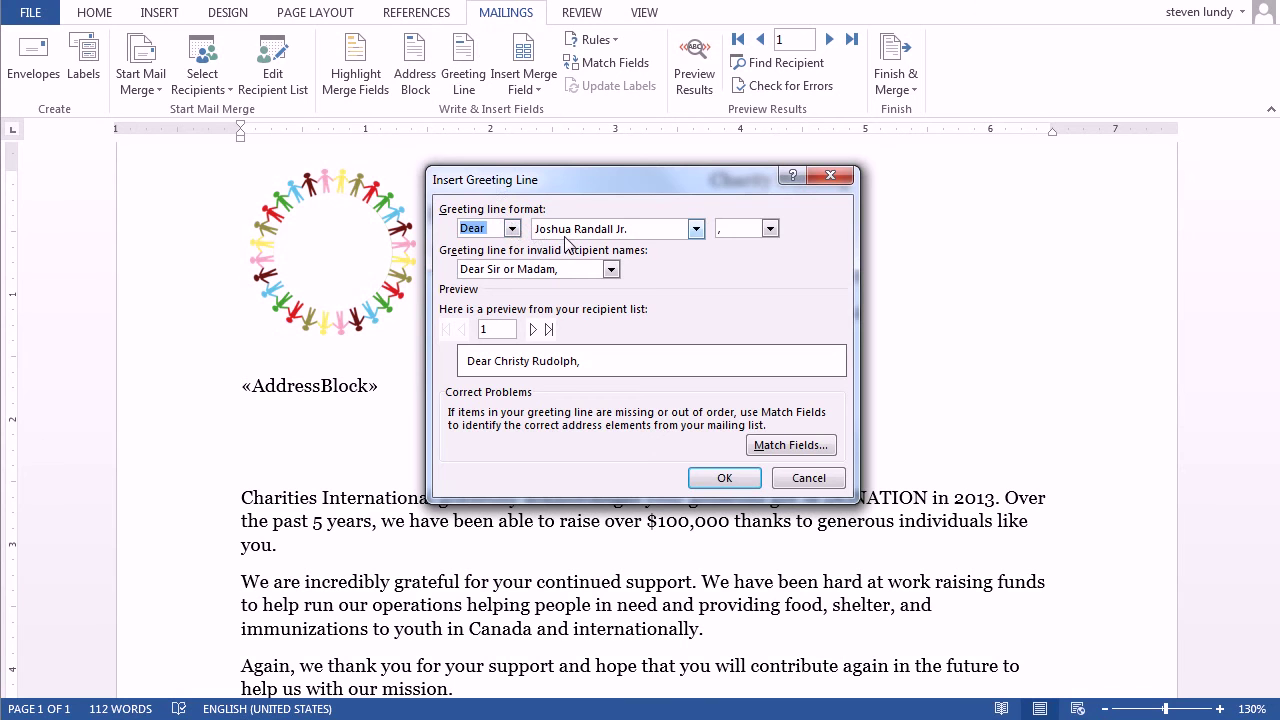
pyautogui.click(772, 229)
pyautogui.click(755, 260)
pyautogui.click(610, 270)
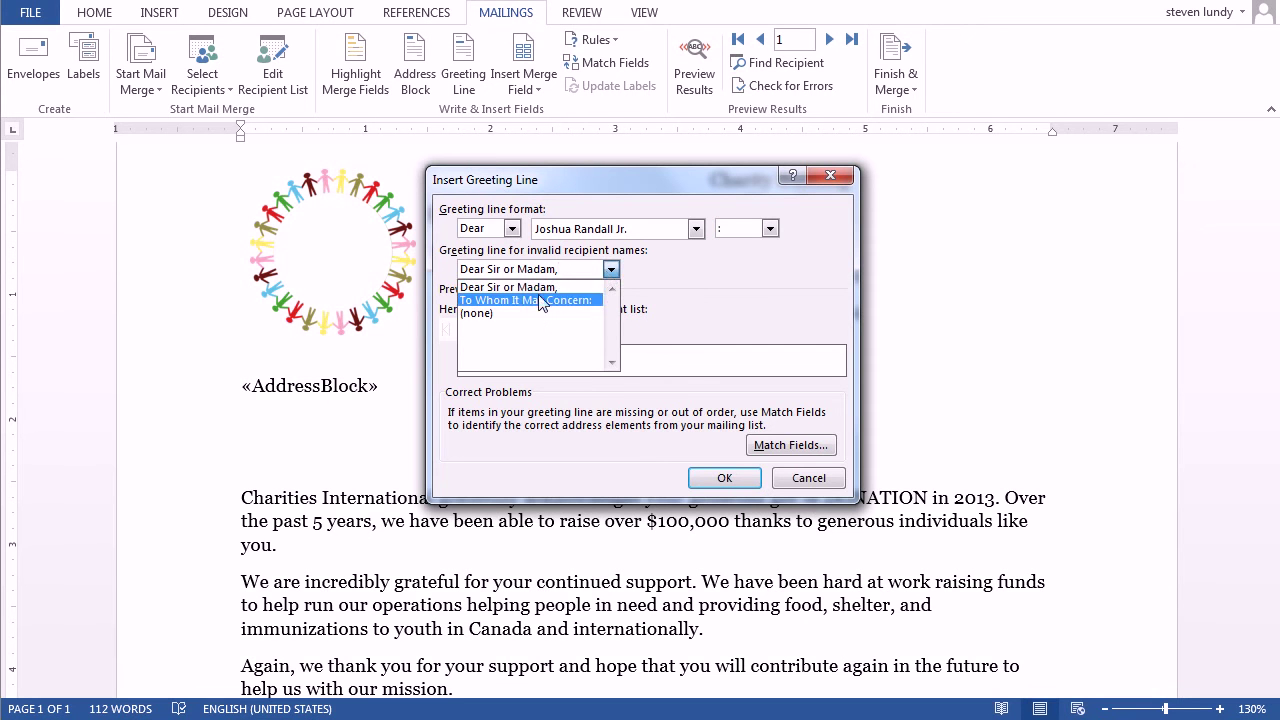
pyautogui.click(604, 287)
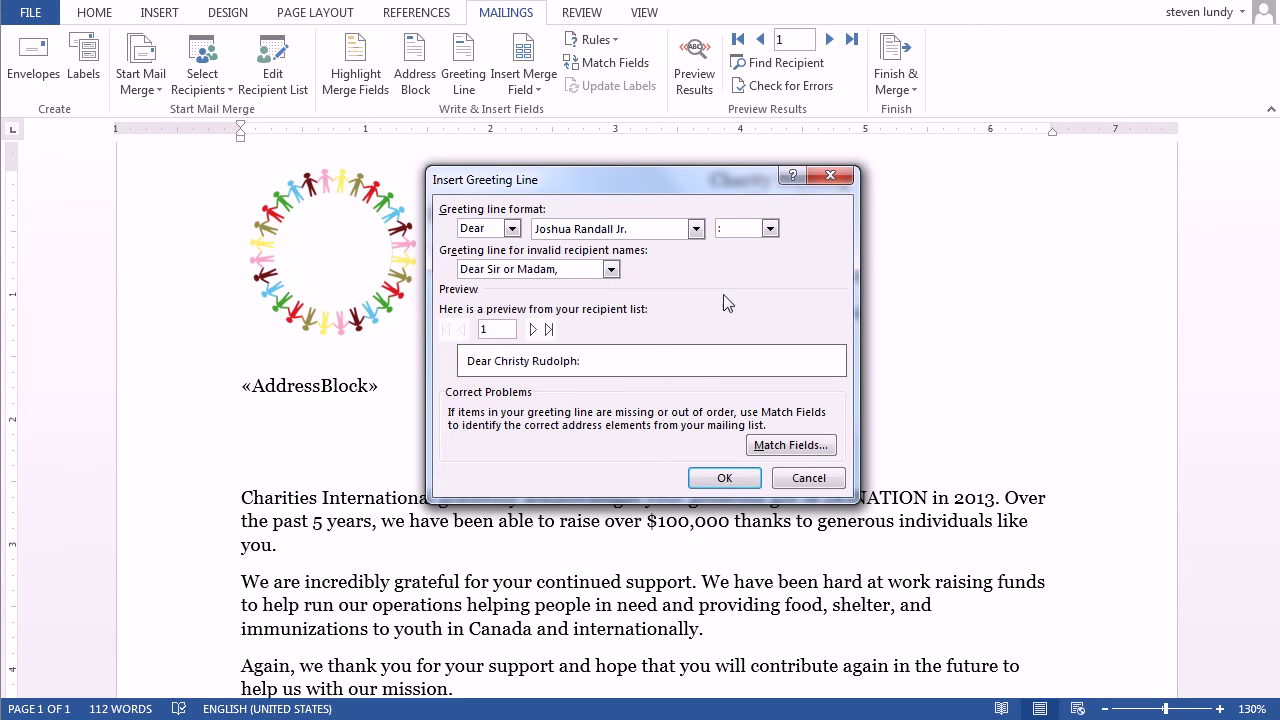
# Preview the greeting line for the recipients up to record 9 and insert it into the letter
pyautogui.click(534, 330)
pyautogui.click(534, 330)
pyautogui.click(534, 330)
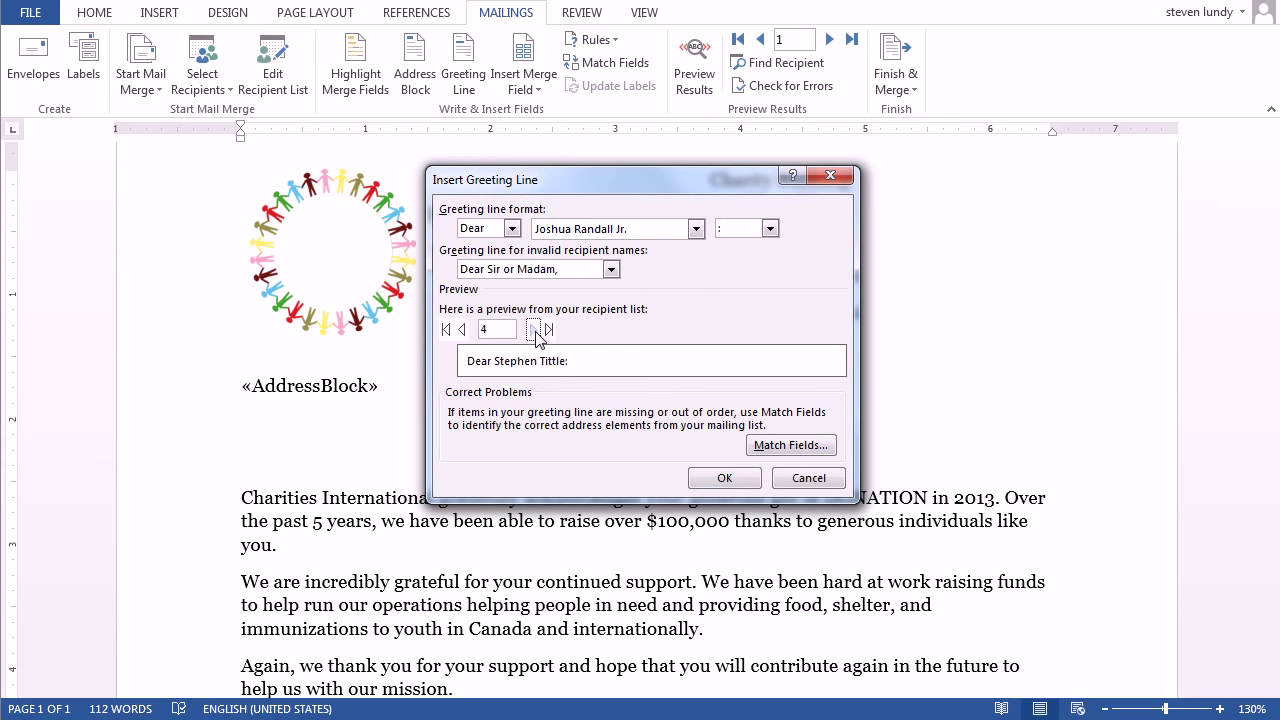
pyautogui.click(534, 330)
pyautogui.click(534, 330)
pyautogui.click(534, 330)
pyautogui.click(534, 330)
pyautogui.click(534, 330)
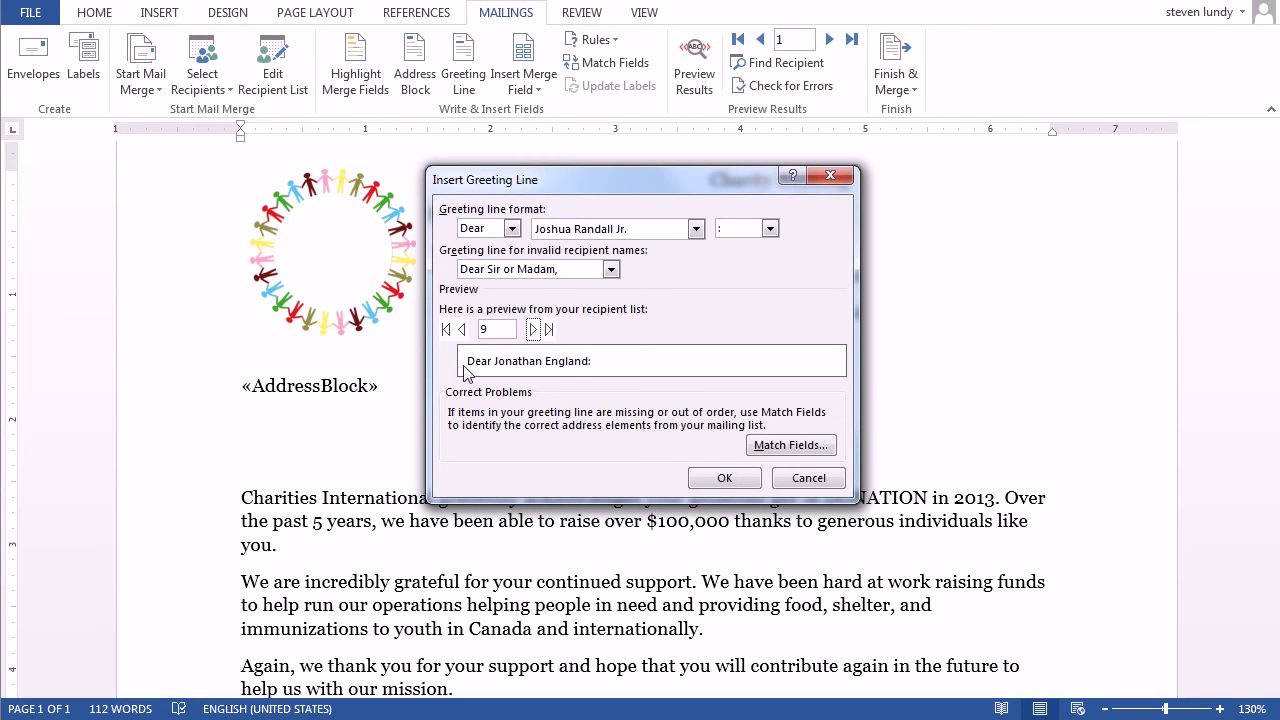
pyautogui.click(724, 480)
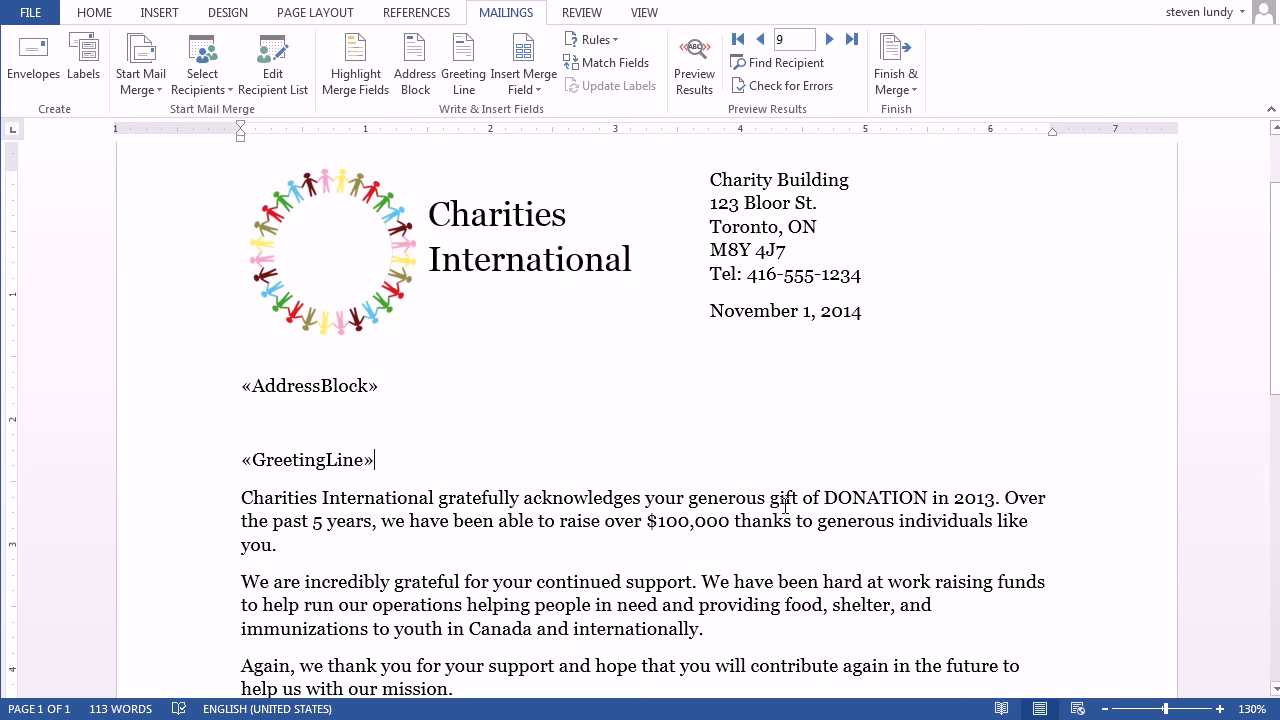
# Replace the DONATION placeholder in the first body paragraph with the Donation merge field
pyautogui.moveTo(824, 497); pyautogui.dragTo(928, 498)
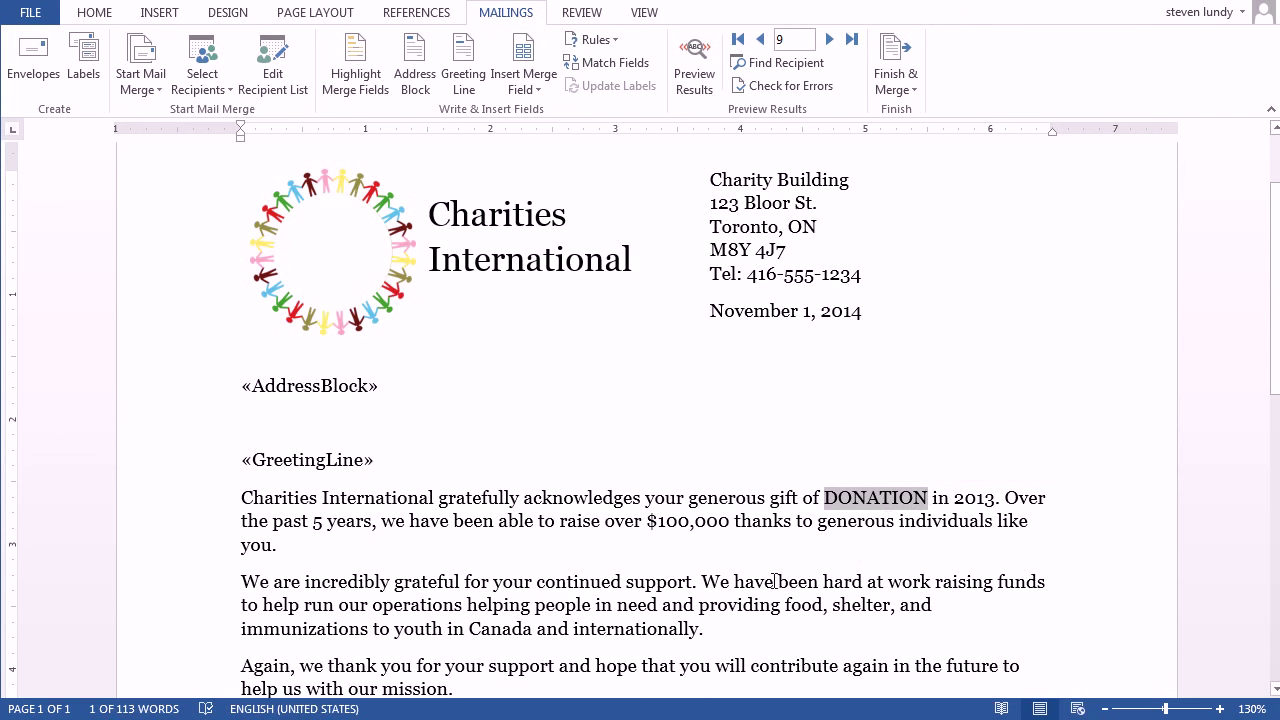
pyautogui.press('Delete')
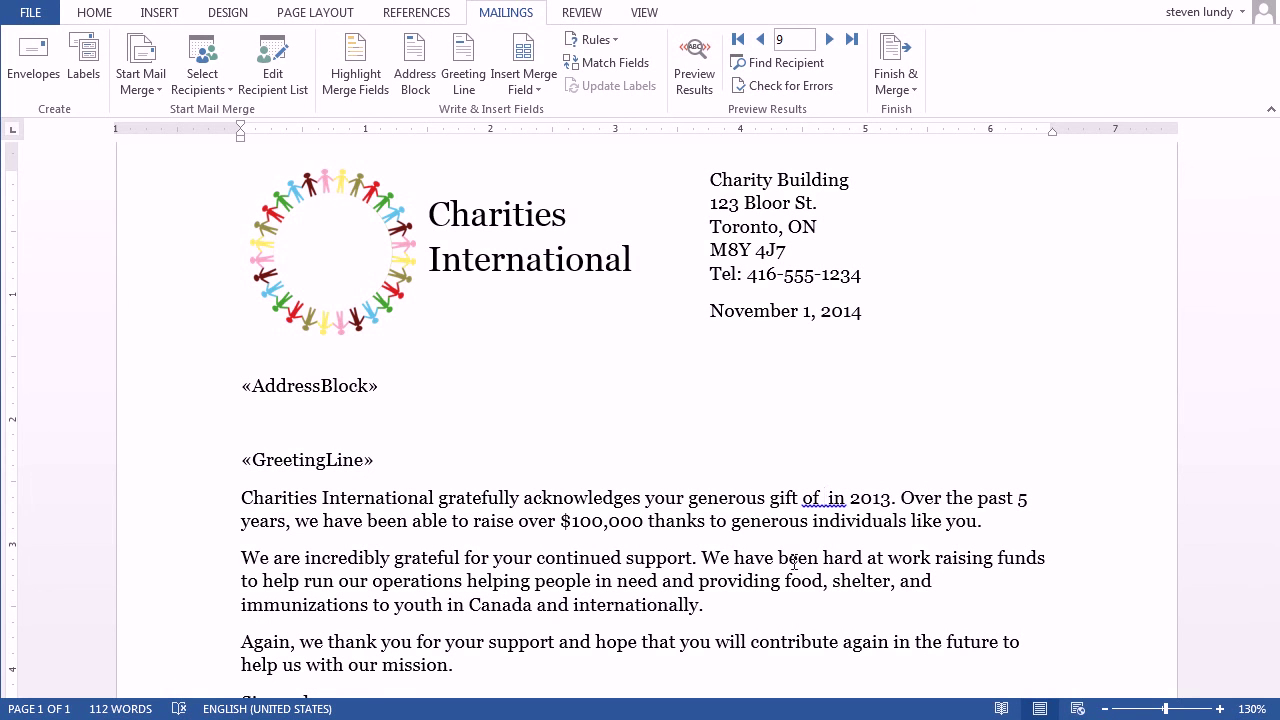
pyautogui.click(537, 90)
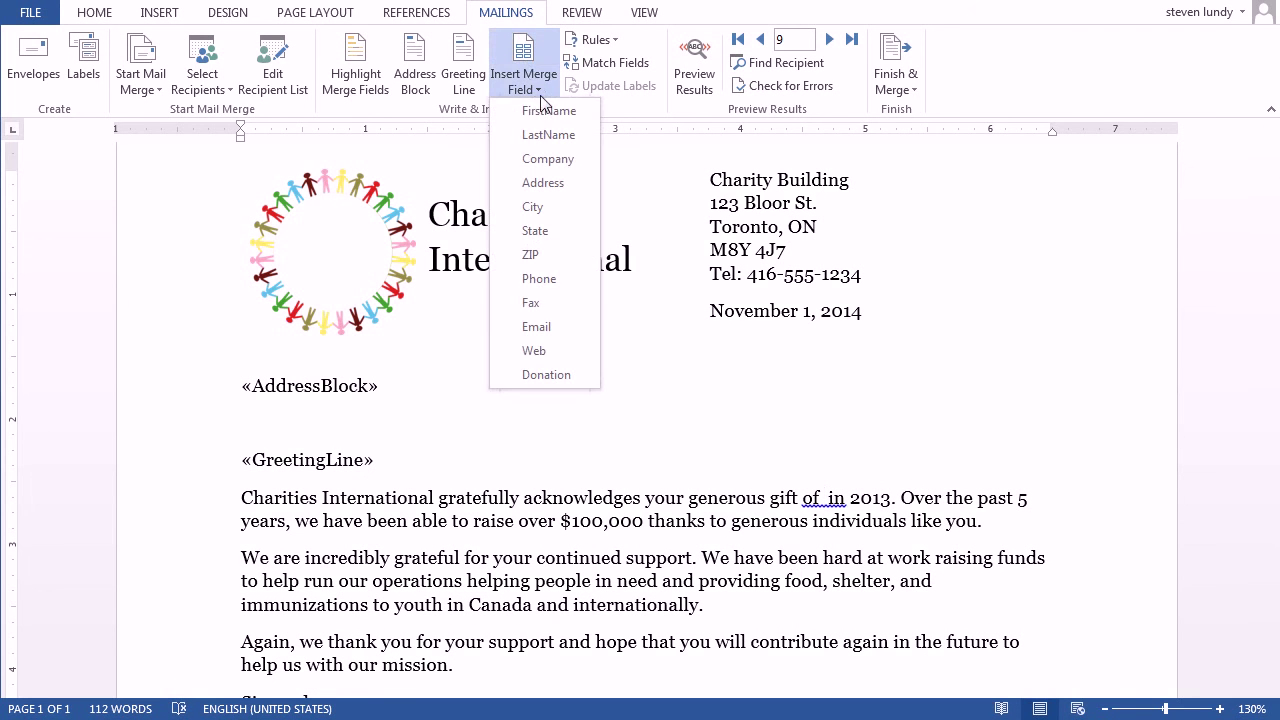
pyautogui.click(546, 375)
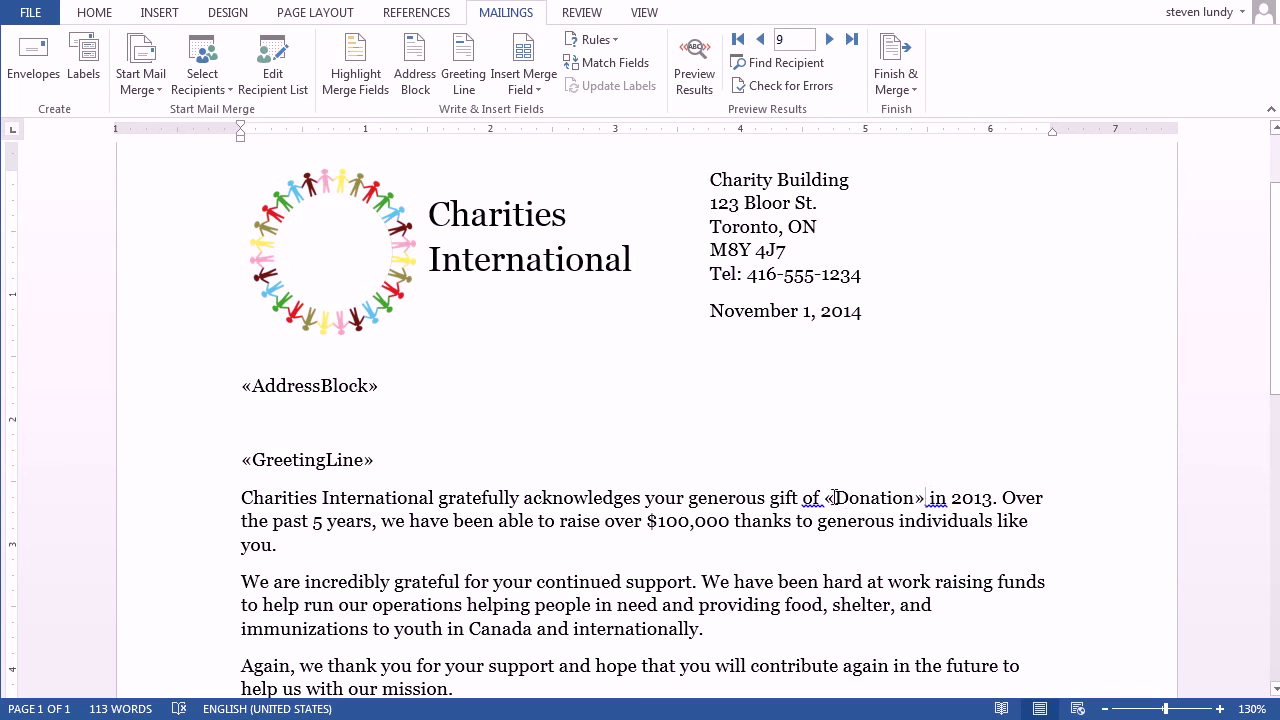
pyautogui.moveTo(786, 497); pyautogui.dragTo(780, 497)
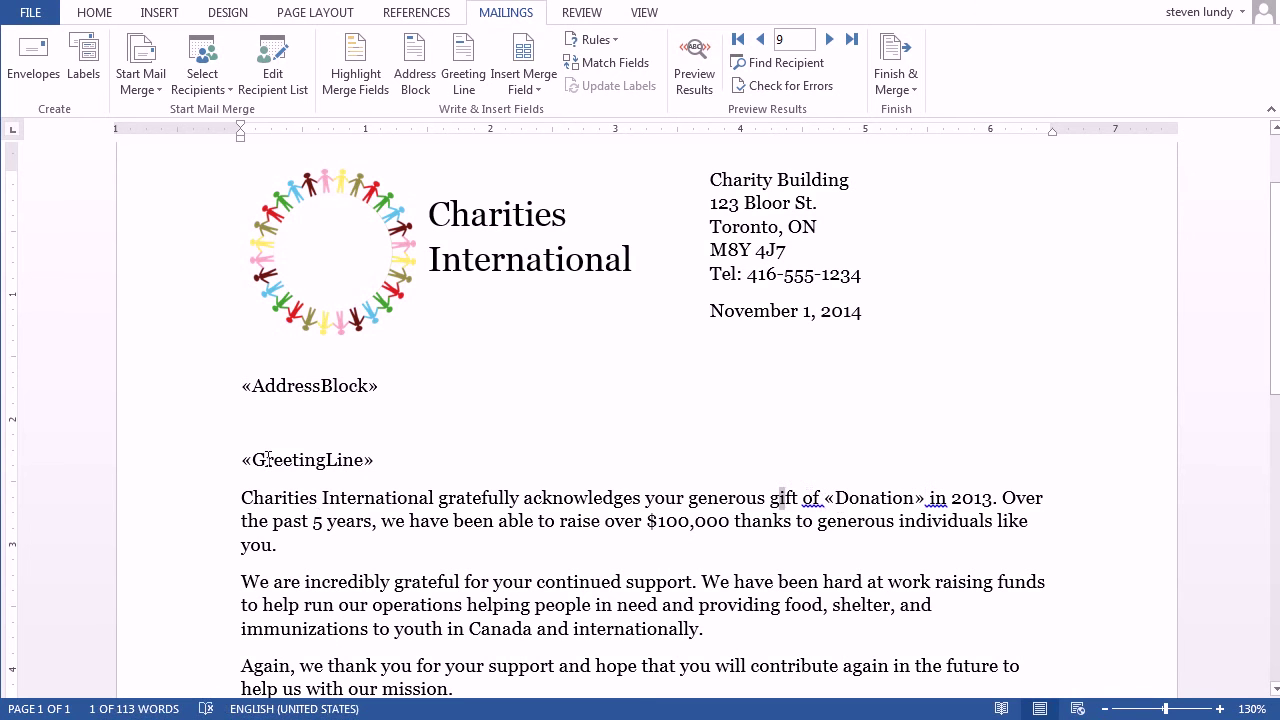
pyautogui.click(296, 389)
pyautogui.click(300, 463)
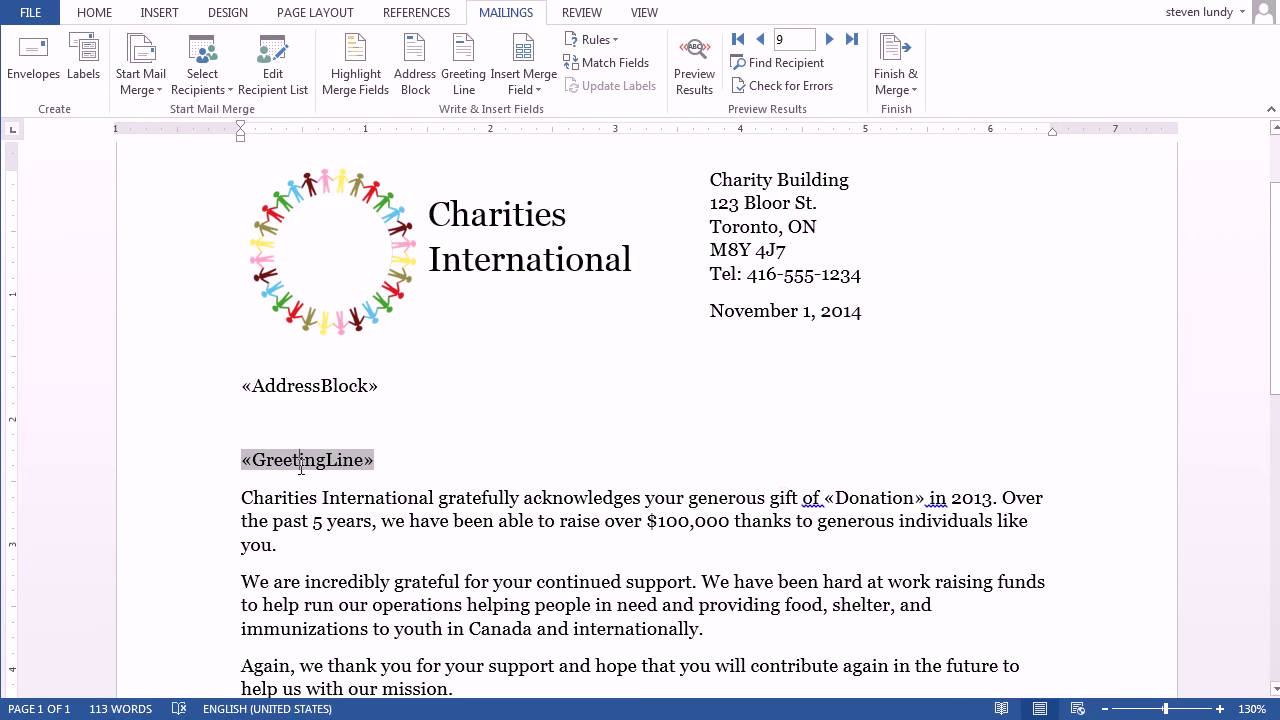
pyautogui.click(873, 506)
pyautogui.click(787, 503)
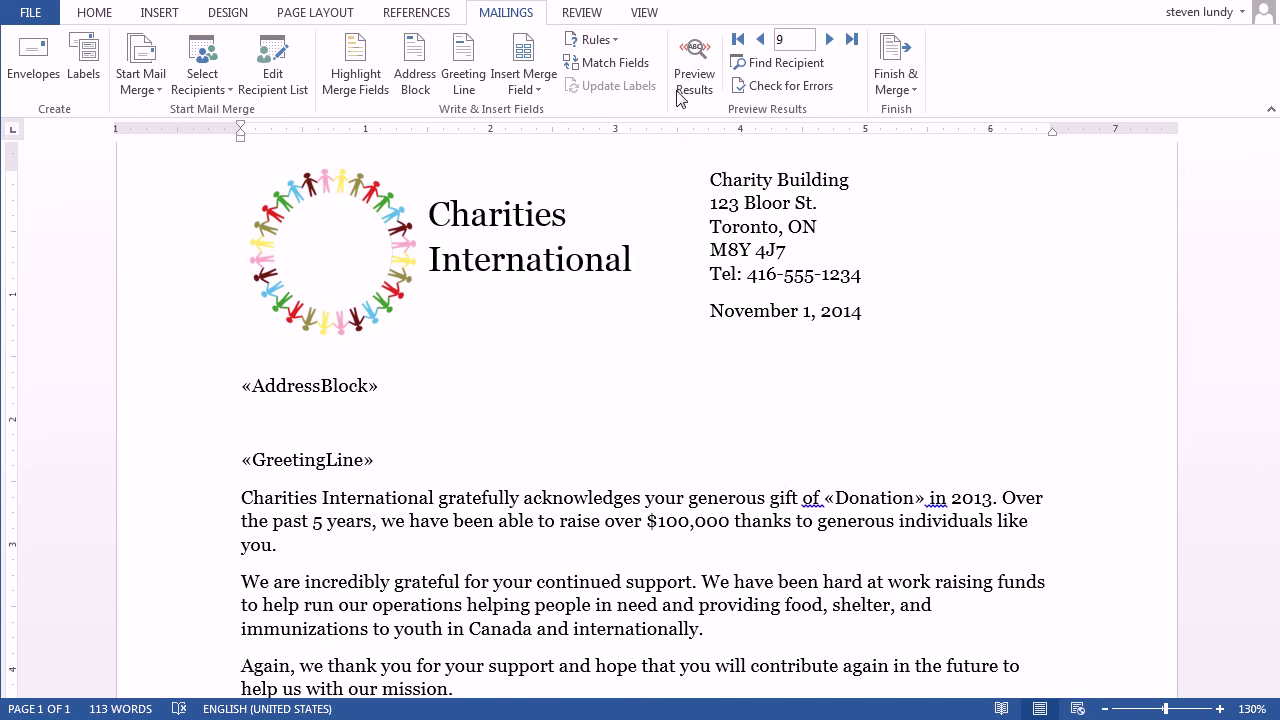
# Preview the merged letters from record 9 through record 17, checking address, greeting and donation, and return to the first record
pyautogui.click(704, 58)
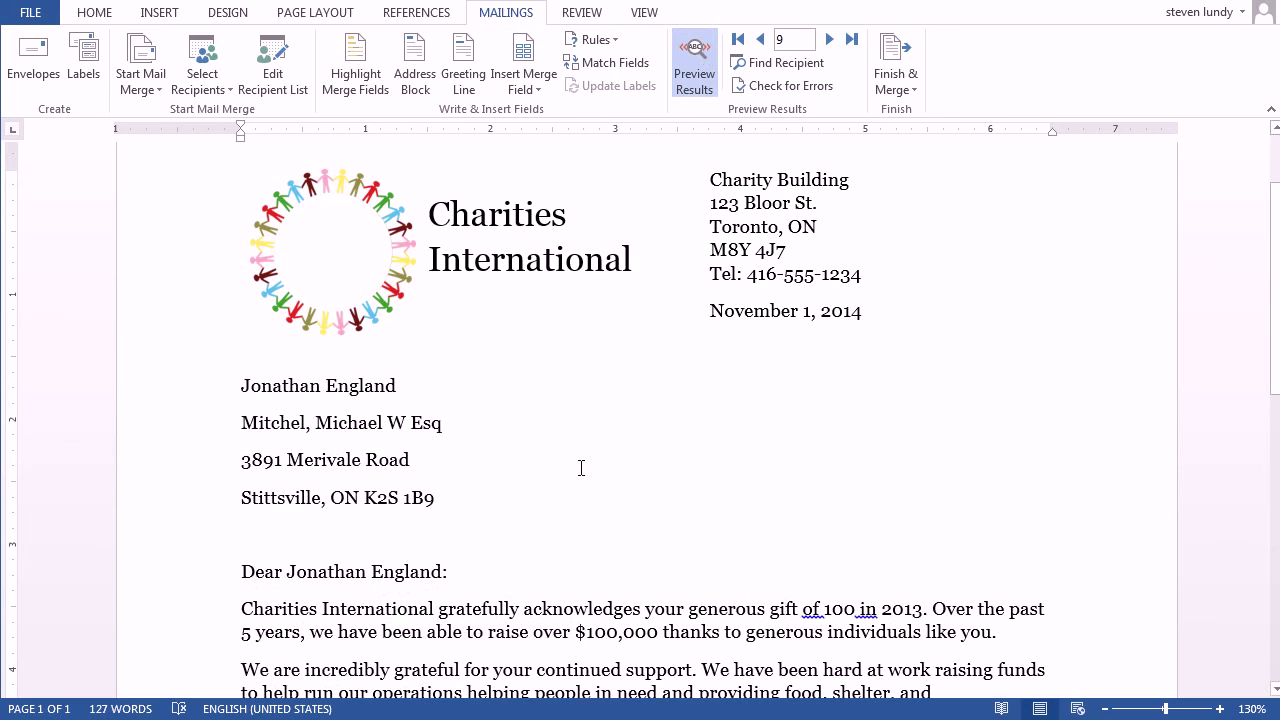
pyautogui.click(256, 421)
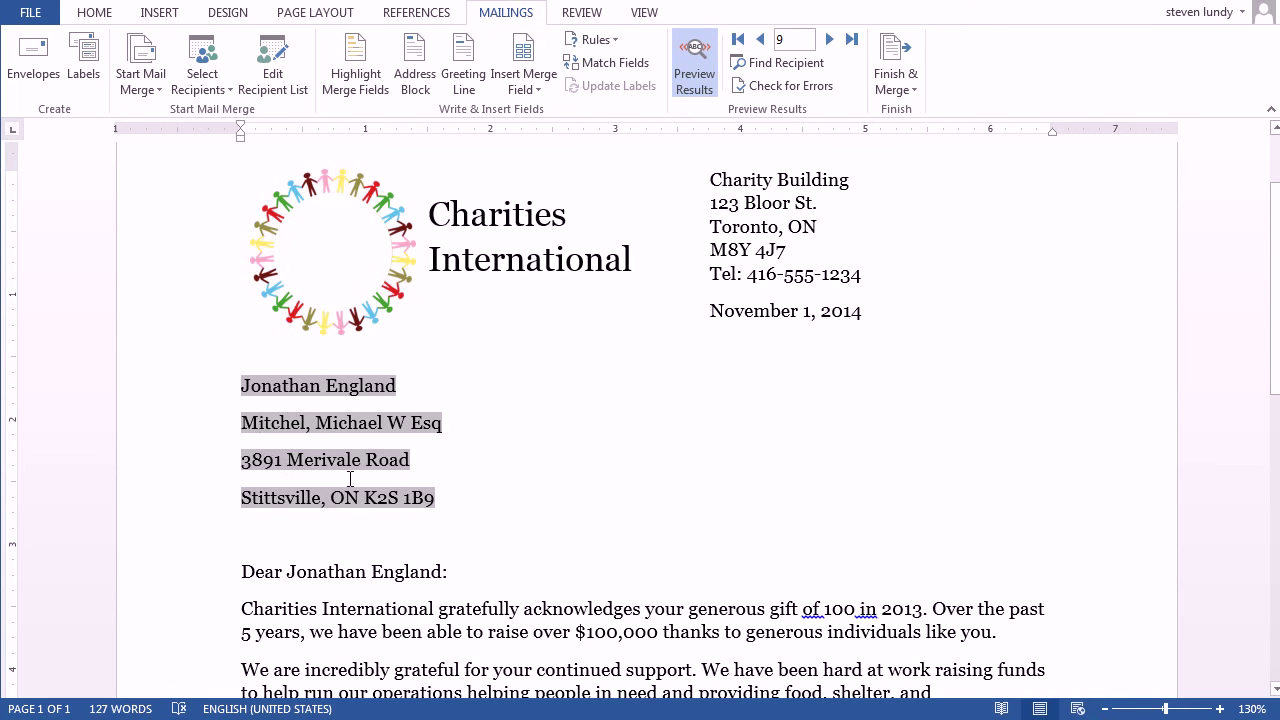
pyautogui.scroll(-1, 418, 493)
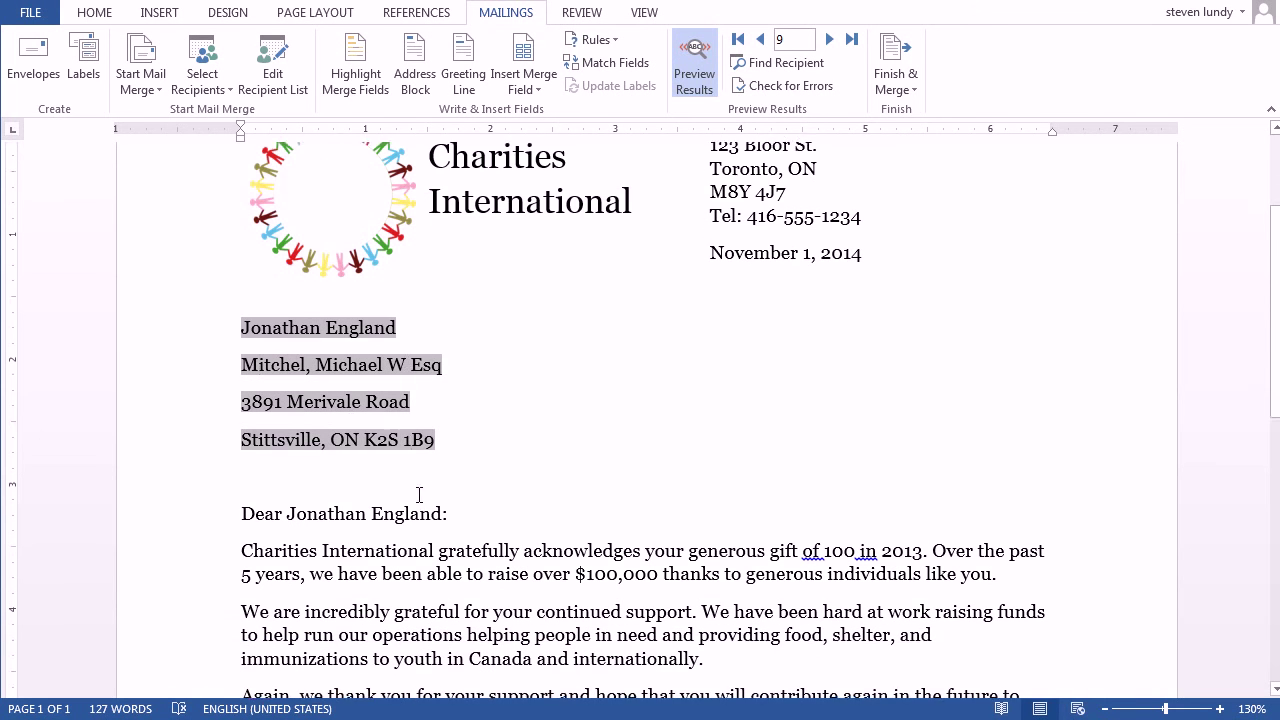
pyautogui.click(833, 43)
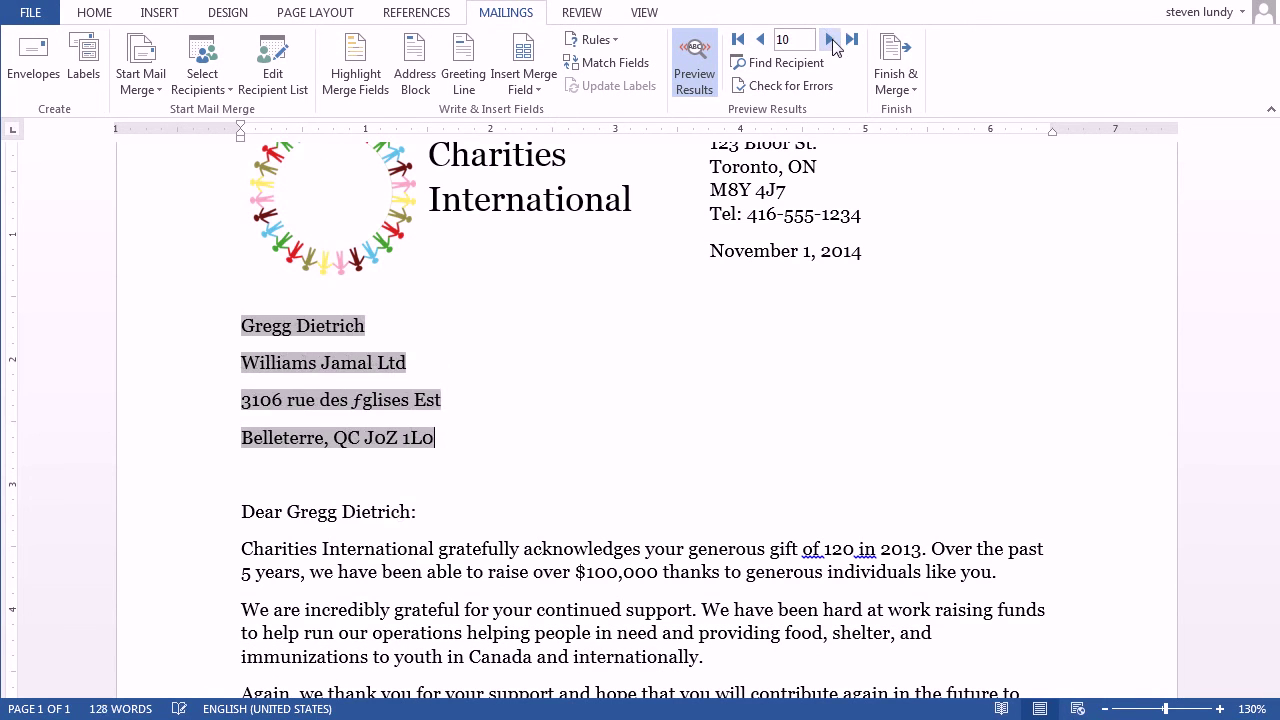
pyautogui.click(833, 43)
pyautogui.click(833, 43)
pyautogui.click(833, 43)
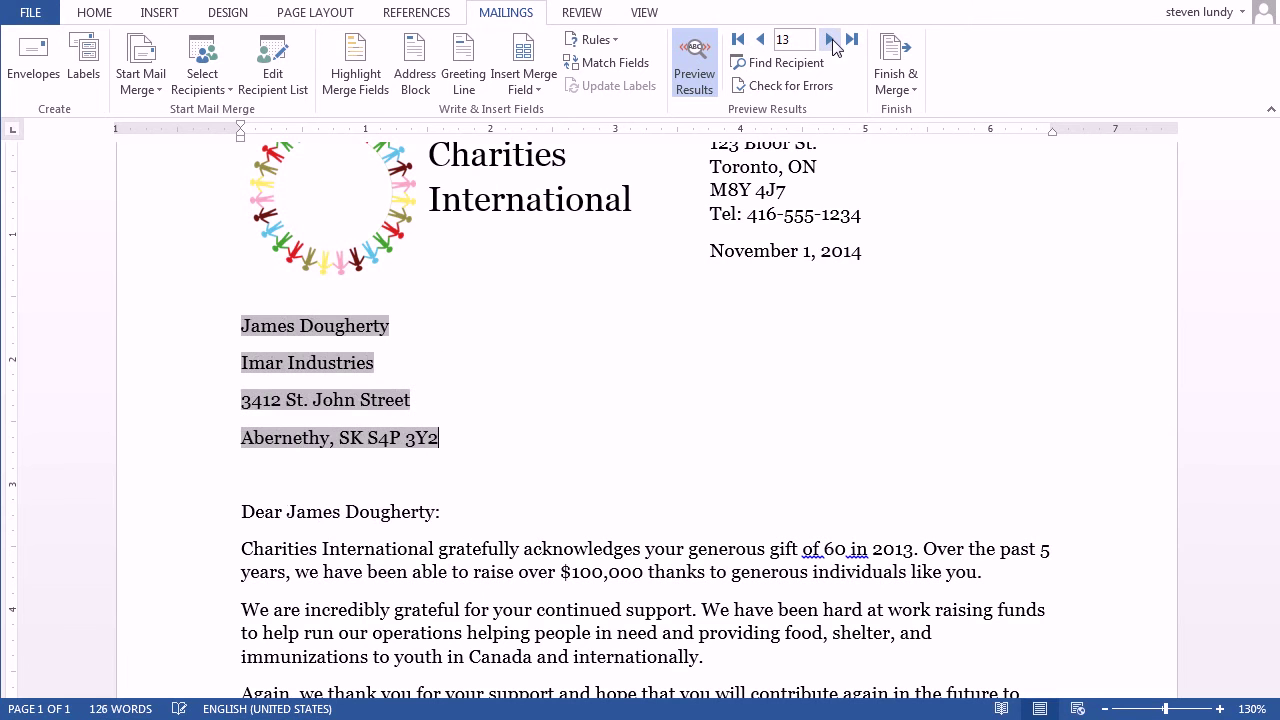
pyautogui.click(833, 43)
pyautogui.click(833, 43)
pyautogui.click(833, 43)
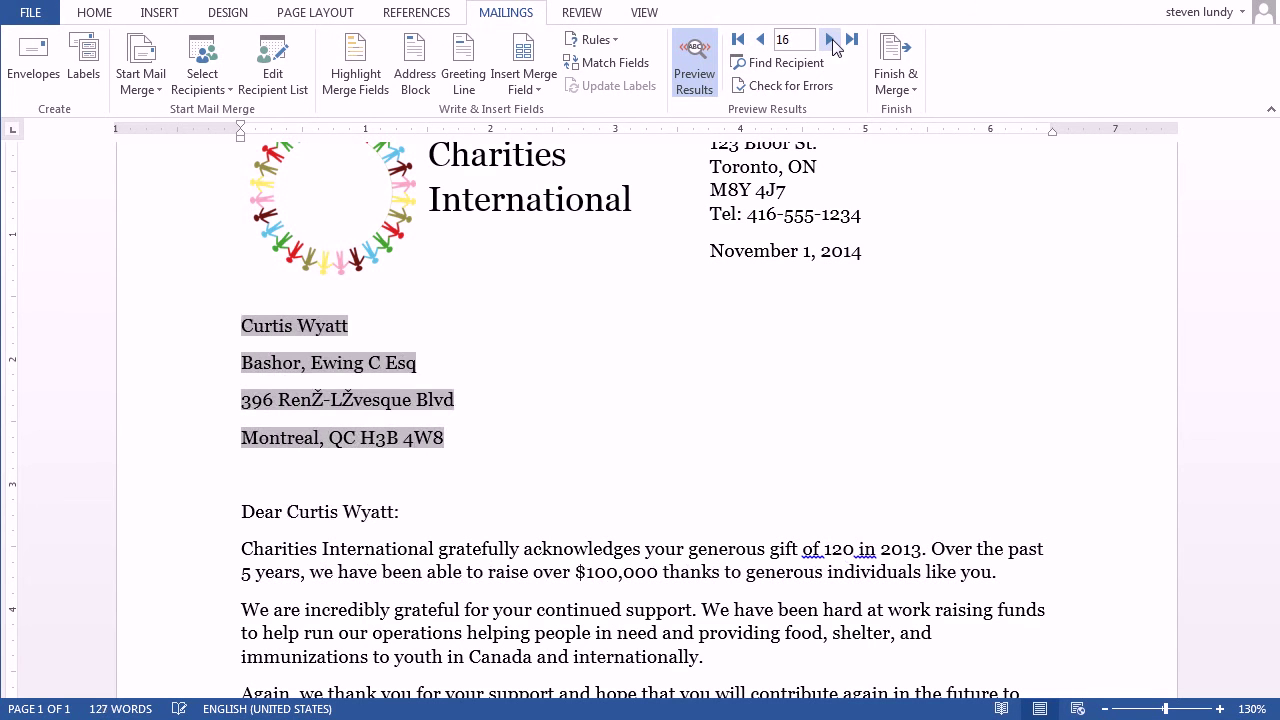
pyautogui.click(833, 43)
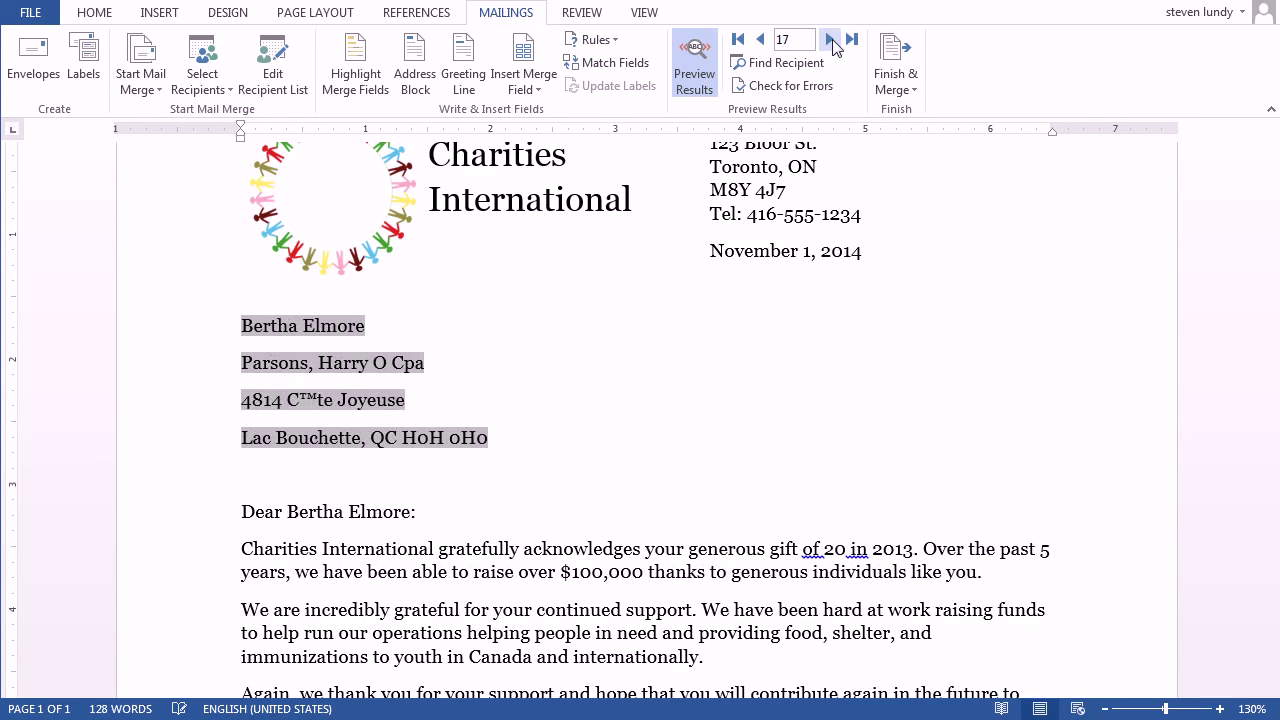
pyautogui.click(738, 41)
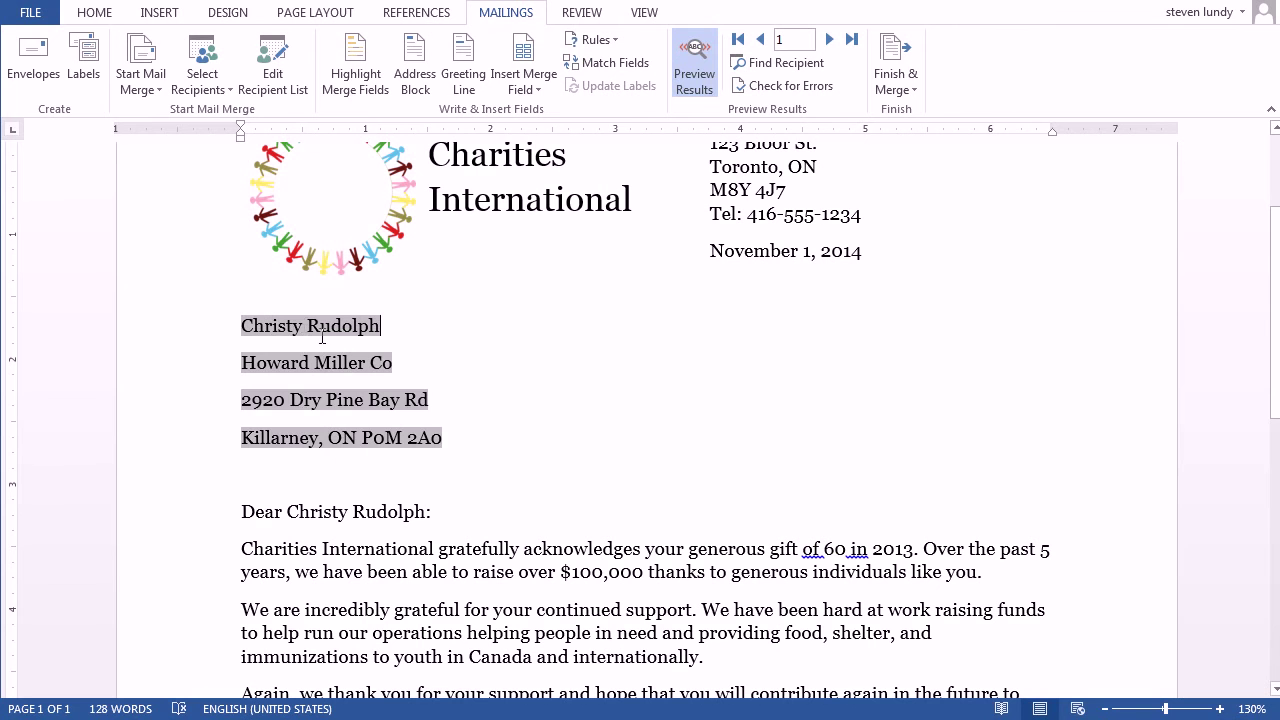
# Delete the address block, leaving one empty line above the greeting line
pyautogui.click(452, 433)
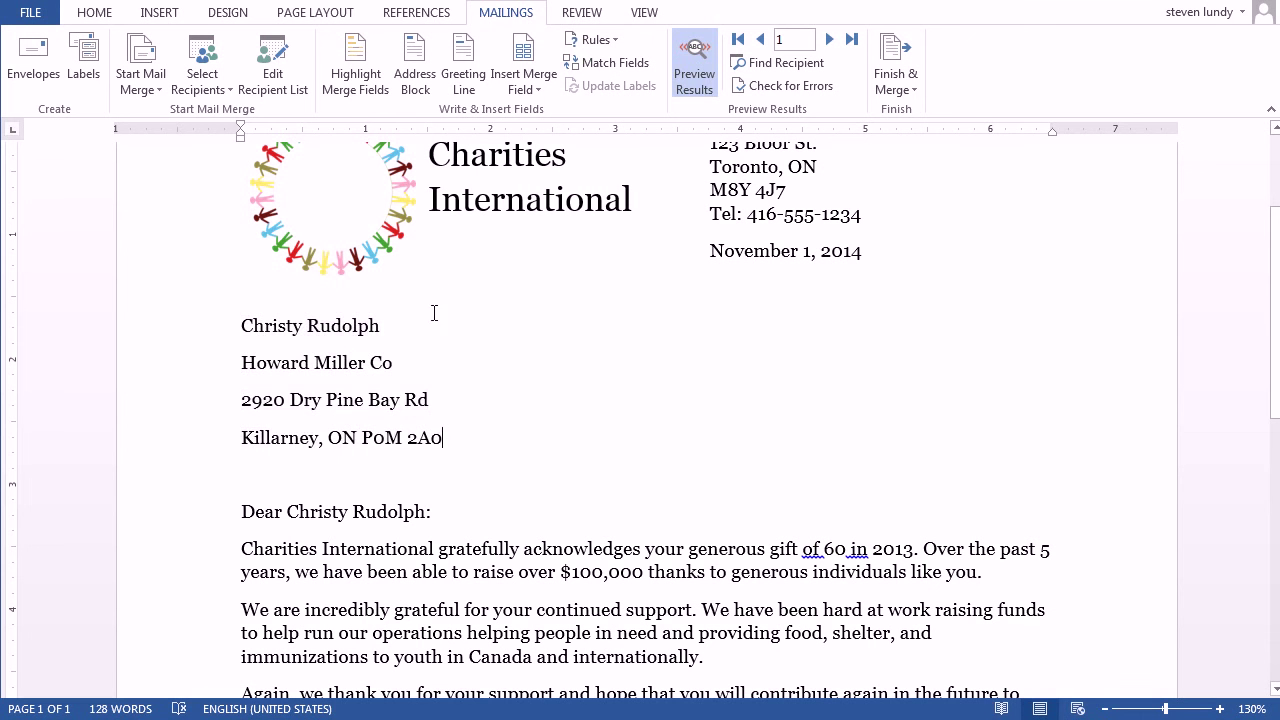
pyautogui.moveTo(461, 437); pyautogui.dragTo(270, 334)
pyautogui.press('Delete')
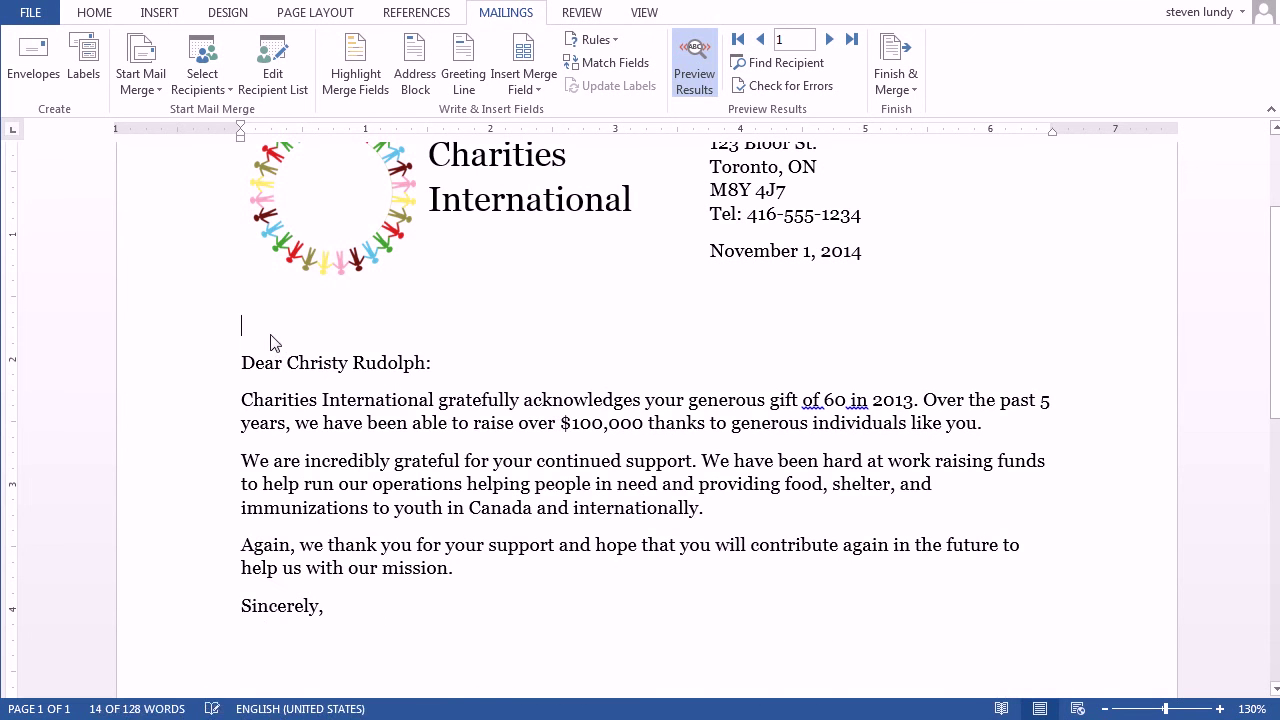
# Insert the FirstName and LastName fields separated by a space on the empty line, with the Address field on a new line below
pyautogui.click(526, 88)
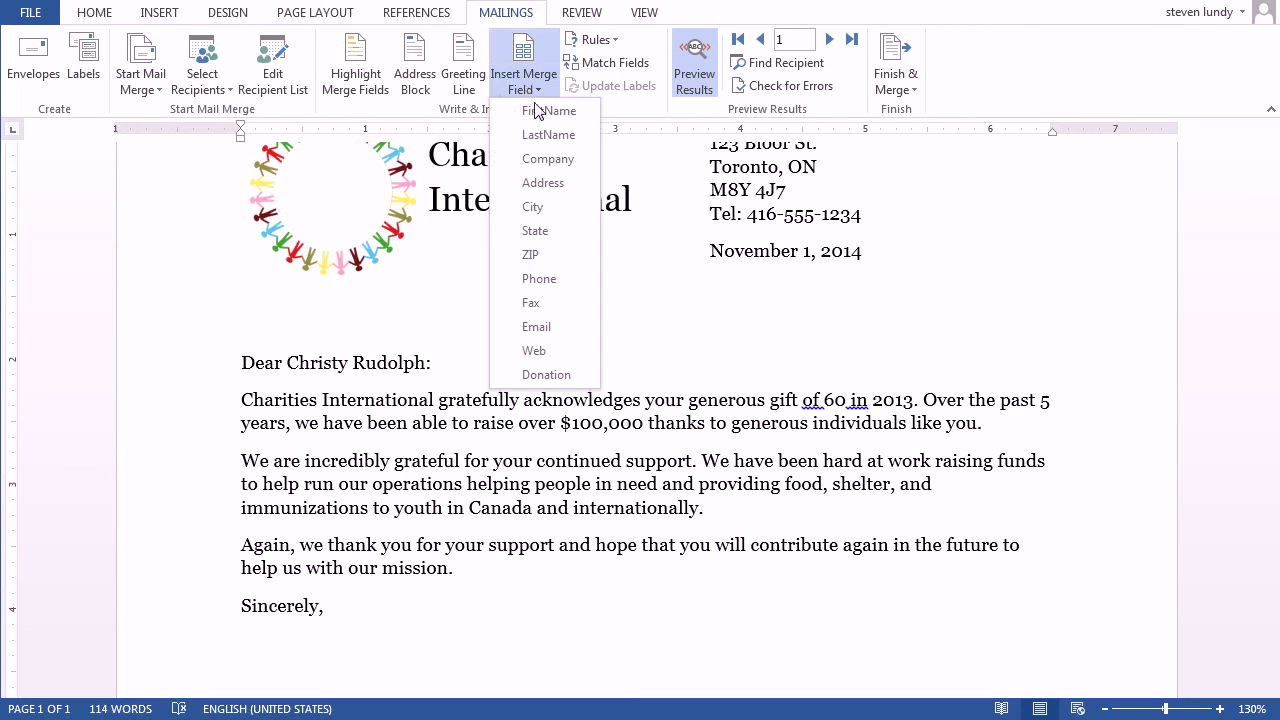
pyautogui.click(545, 118)
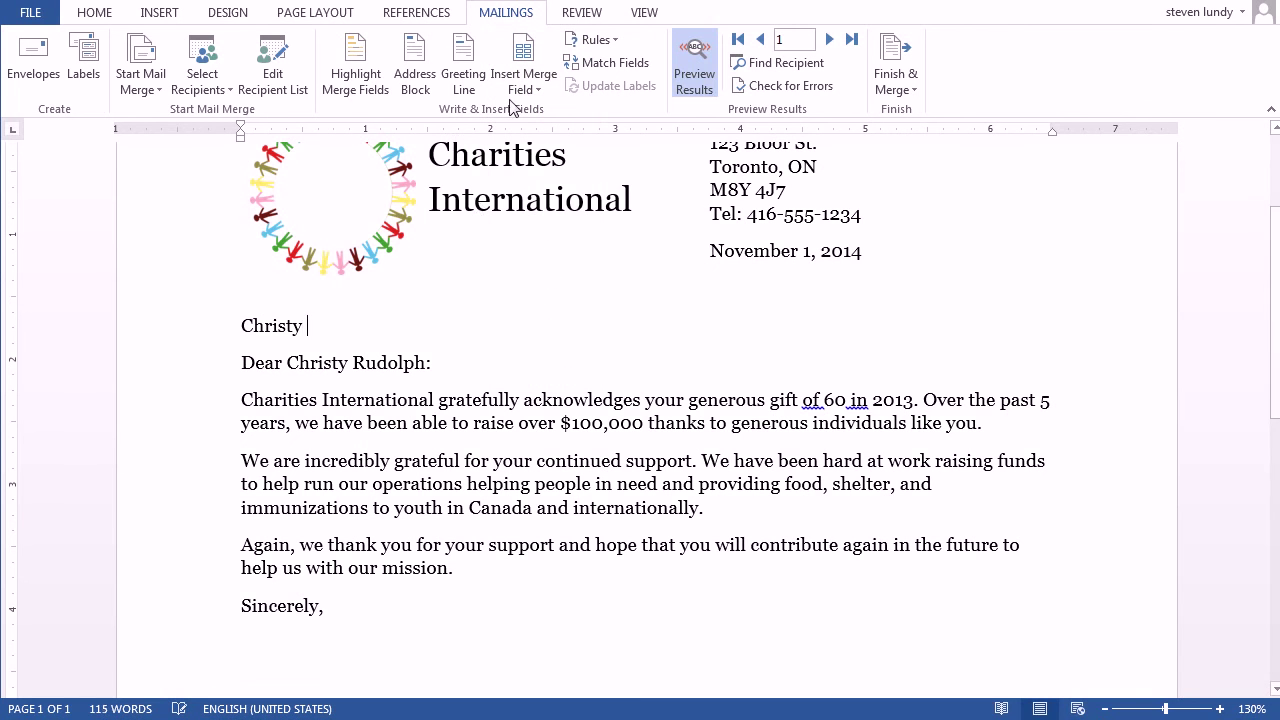
pyautogui.click(524, 88)
pyautogui.click(546, 134)
pyautogui.press('Return')
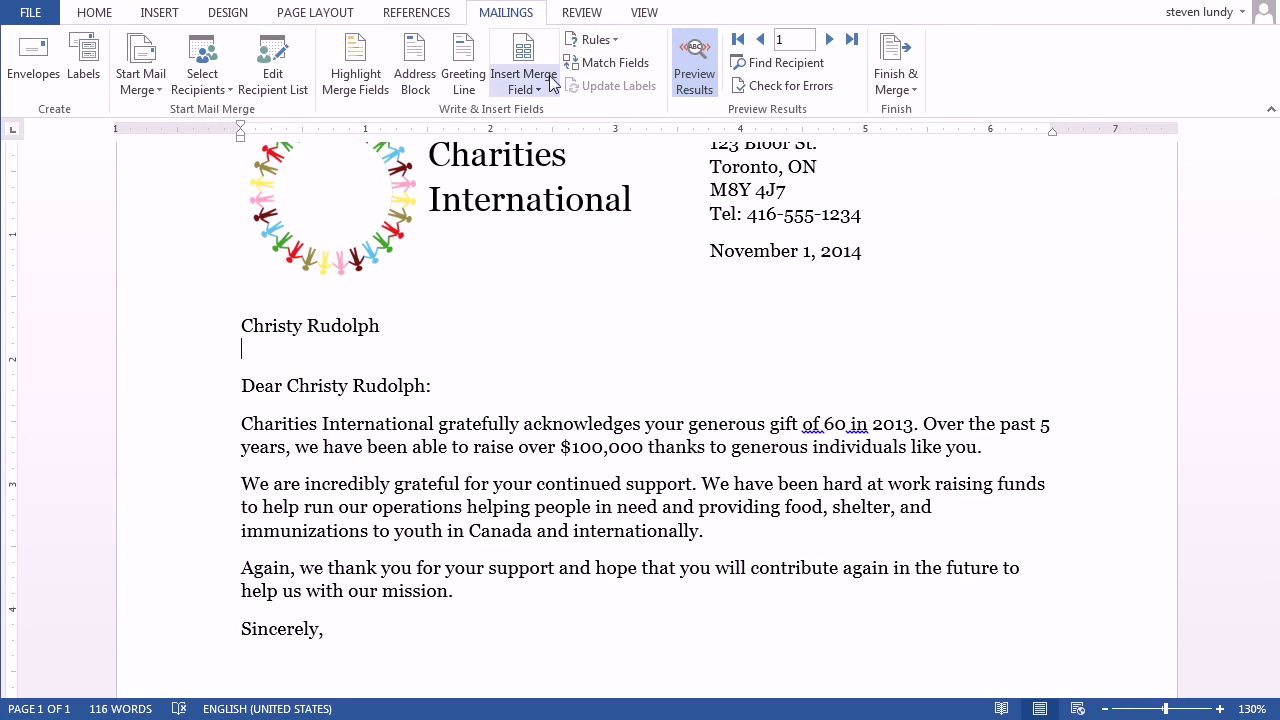
pyautogui.click(549, 75)
pyautogui.click(556, 182)
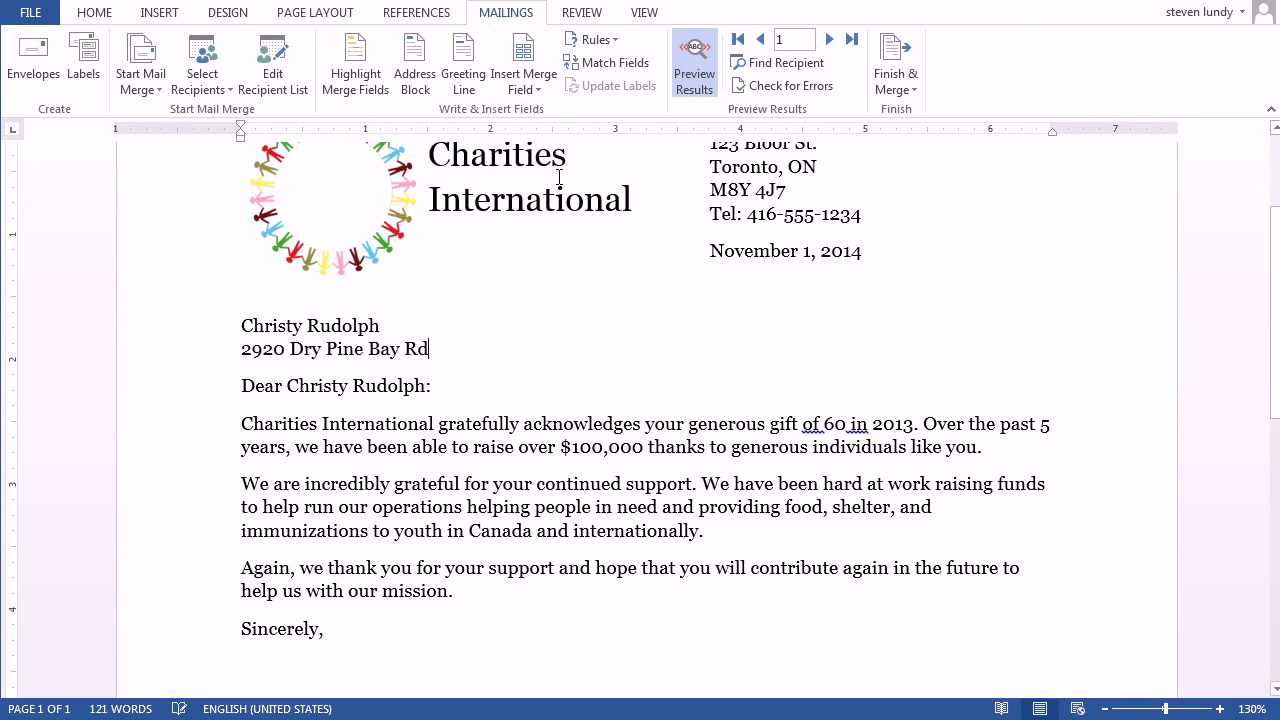
# Add a third address line with the City, State and ZIP fields separated by commas, followed by an empty line before the greeting
pyautogui.press('Return')
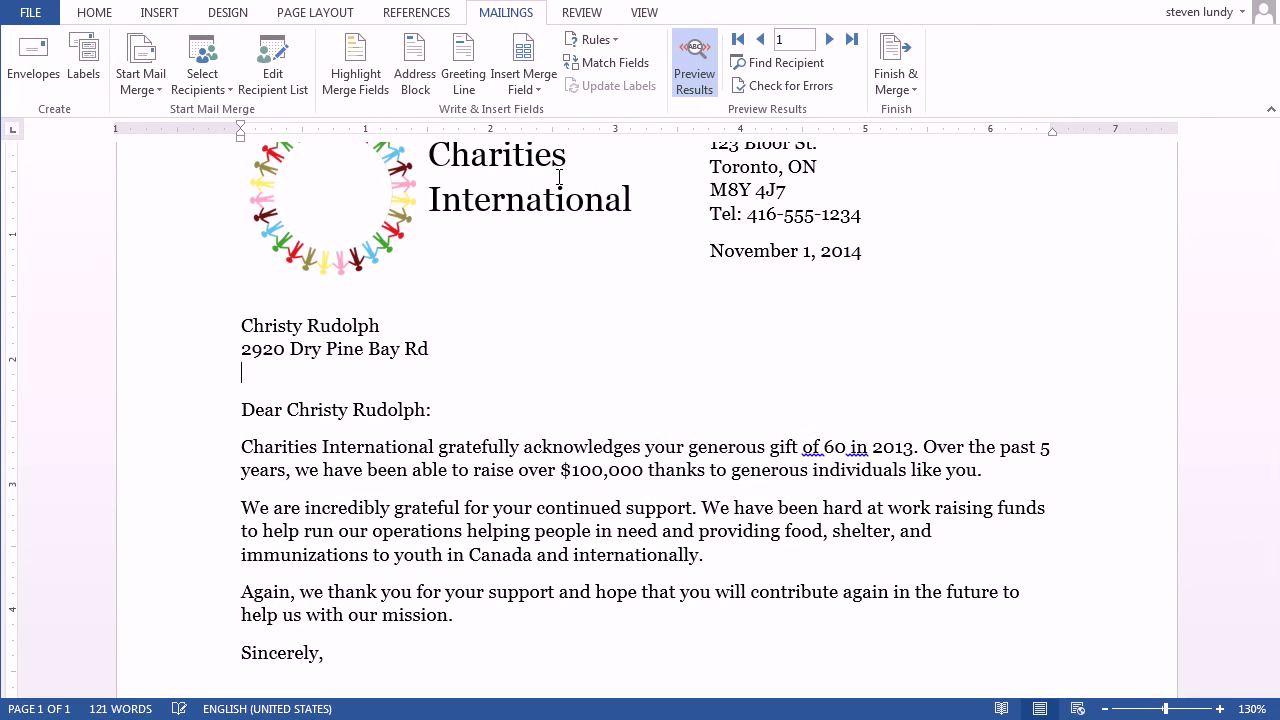
pyautogui.click(530, 78)
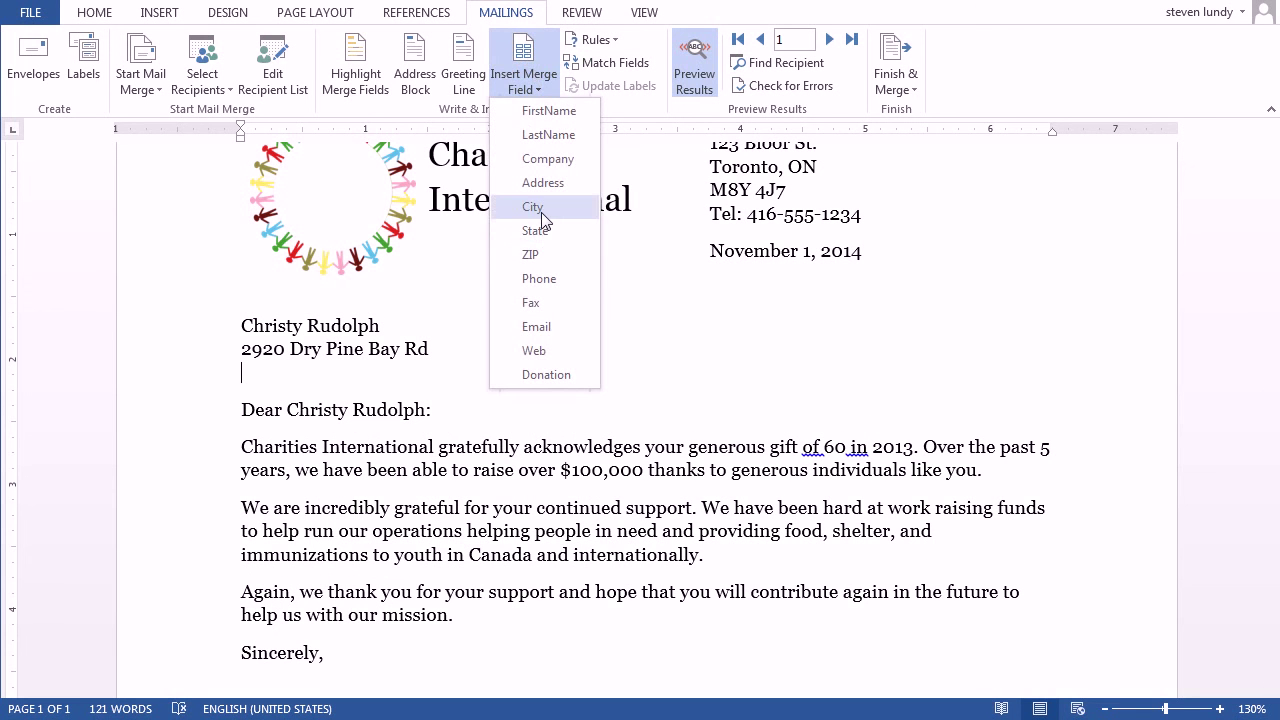
pyautogui.click(545, 207)
pyautogui.write(',')
pyautogui.click(523, 80)
pyautogui.click(559, 222)
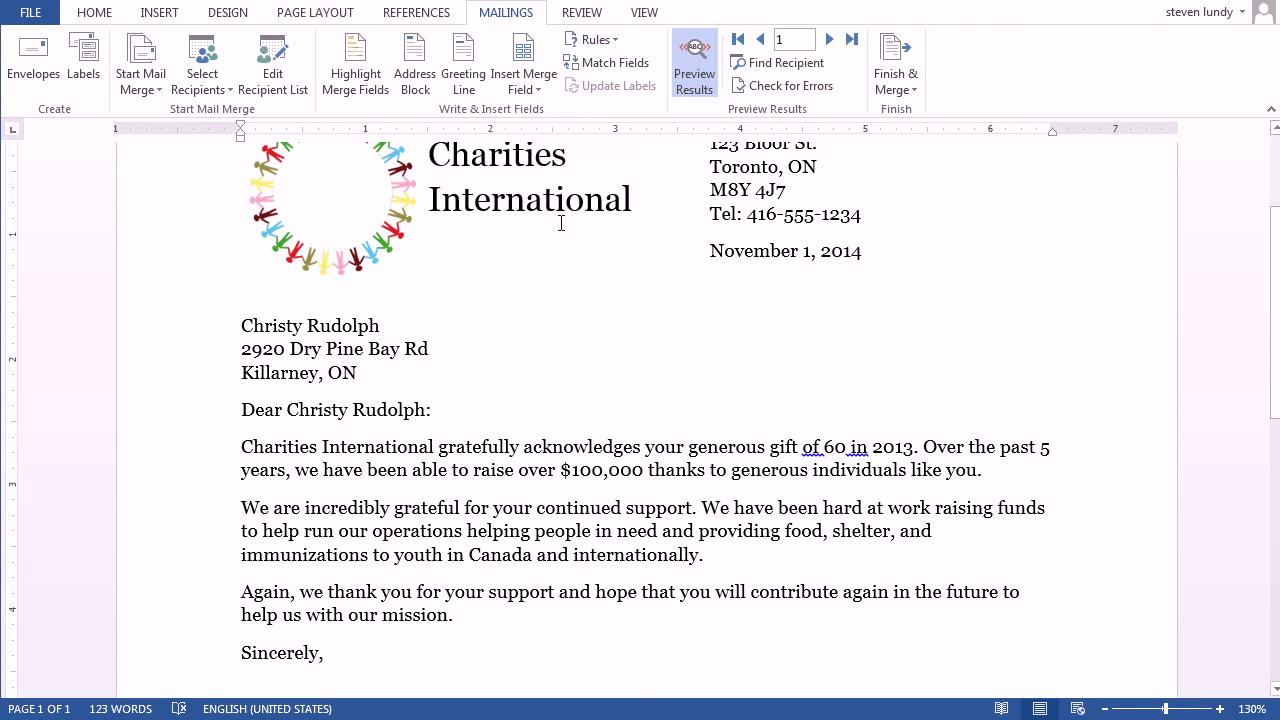
pyautogui.write(',')
pyautogui.click(523, 80)
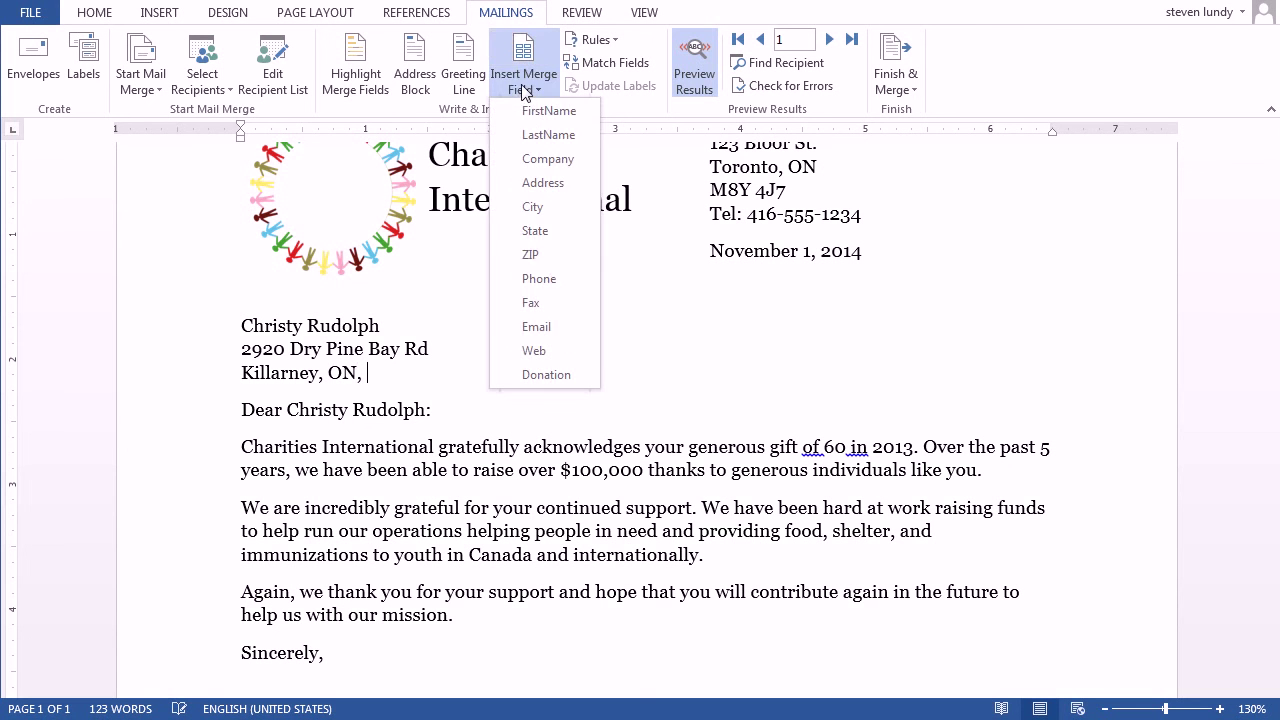
pyautogui.click(550, 260)
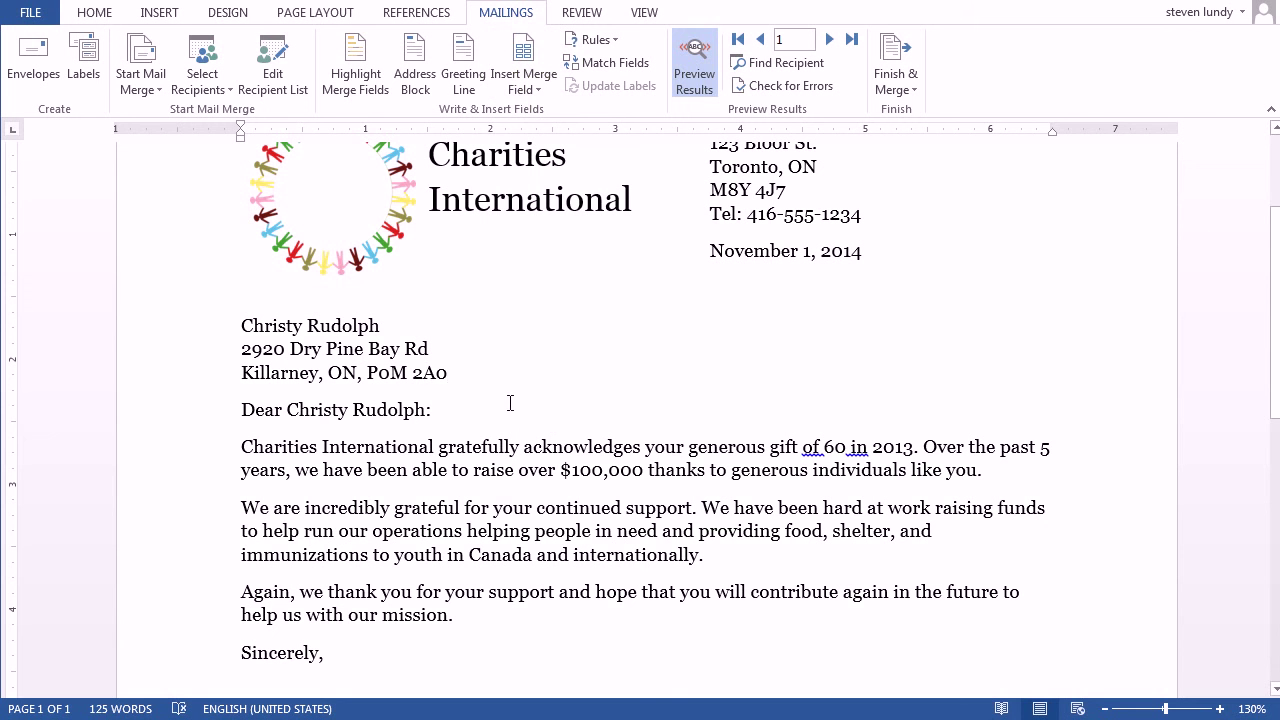
pyautogui.press('Return')
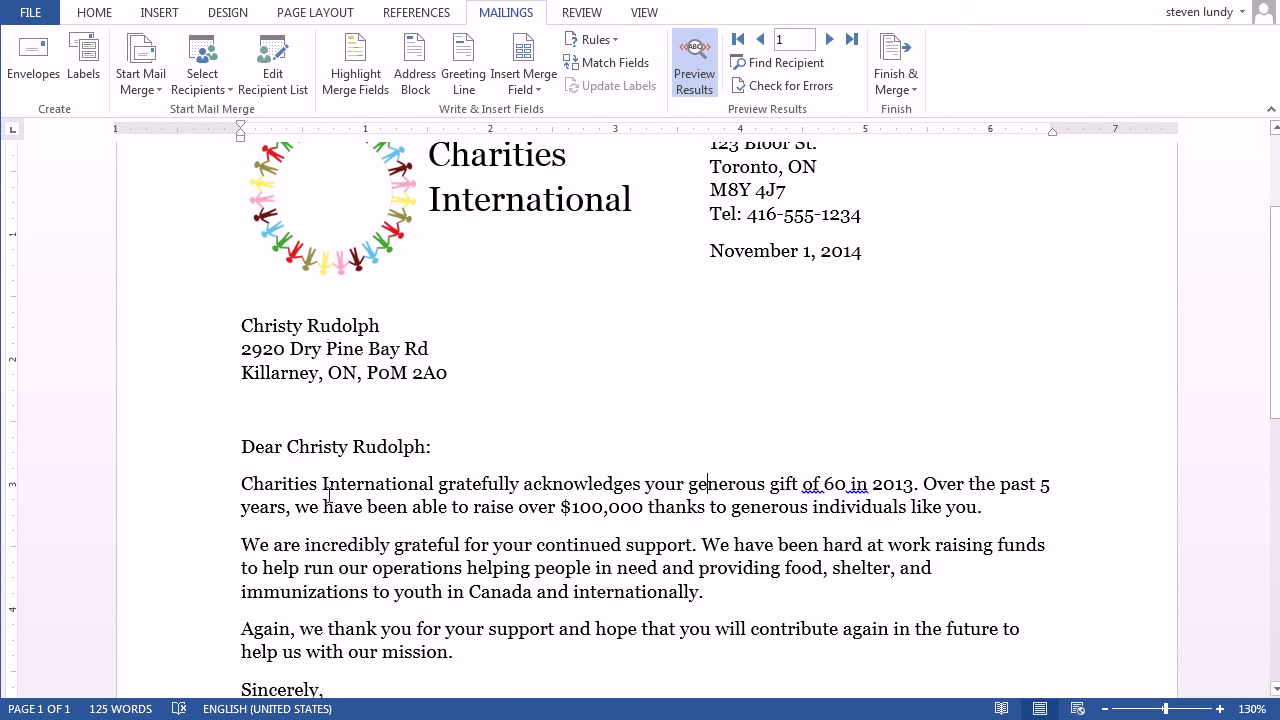
# Add a dollar sign directly before the Donation field in the first body paragraph
pyautogui.click(824, 490)
pyautogui.write('$')
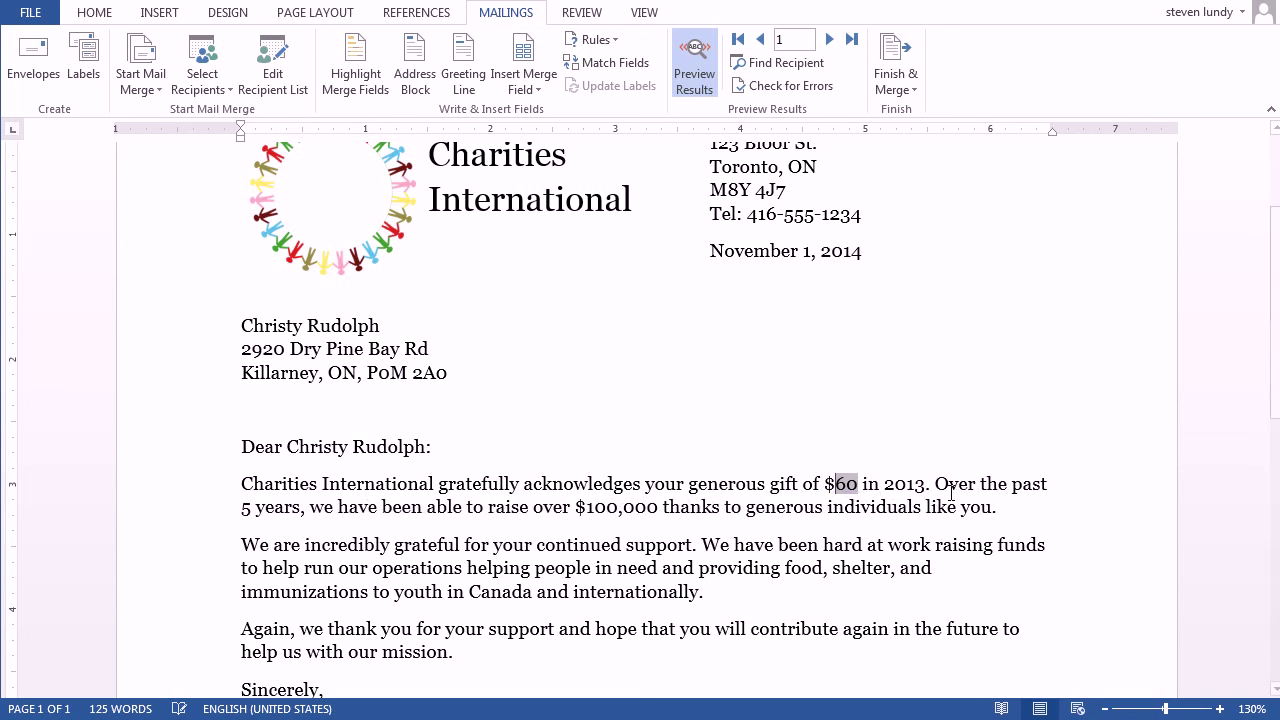
# Preview the merged letters for records 1 to 4, checking the address lines and donation amount, and return to record 2
pyautogui.click(826, 42)
pyautogui.click(826, 42)
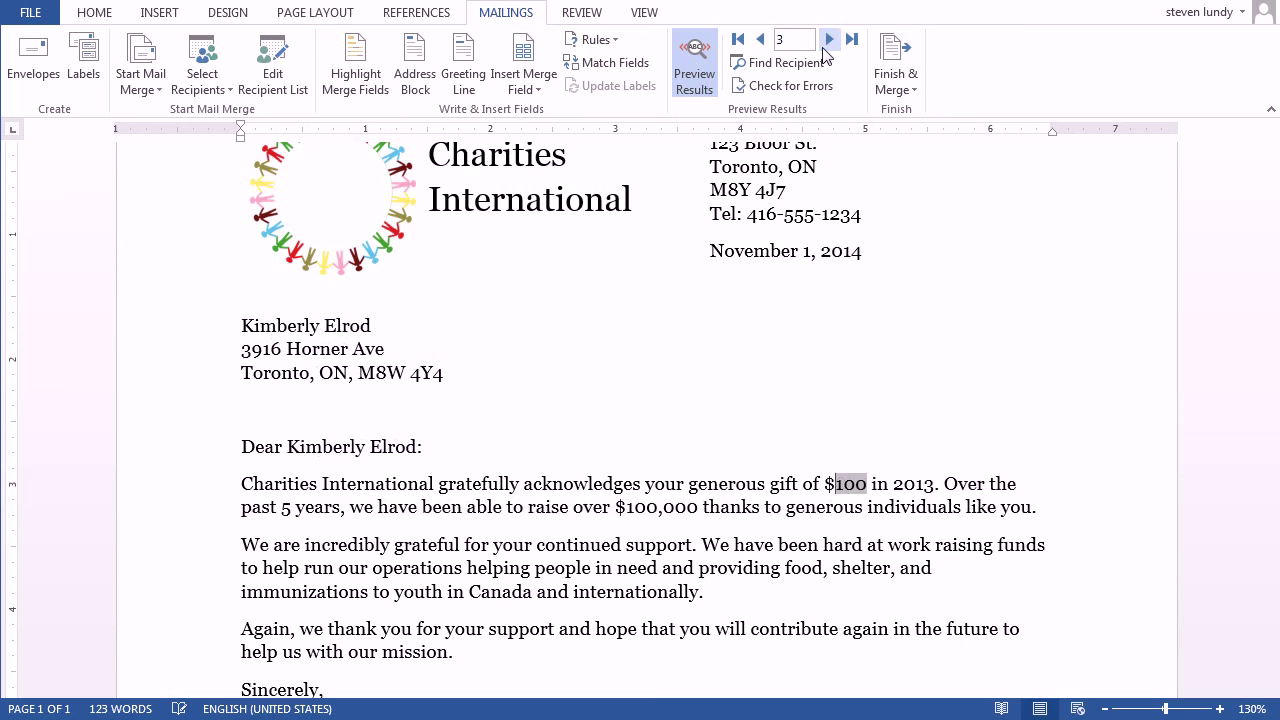
pyautogui.click(762, 40)
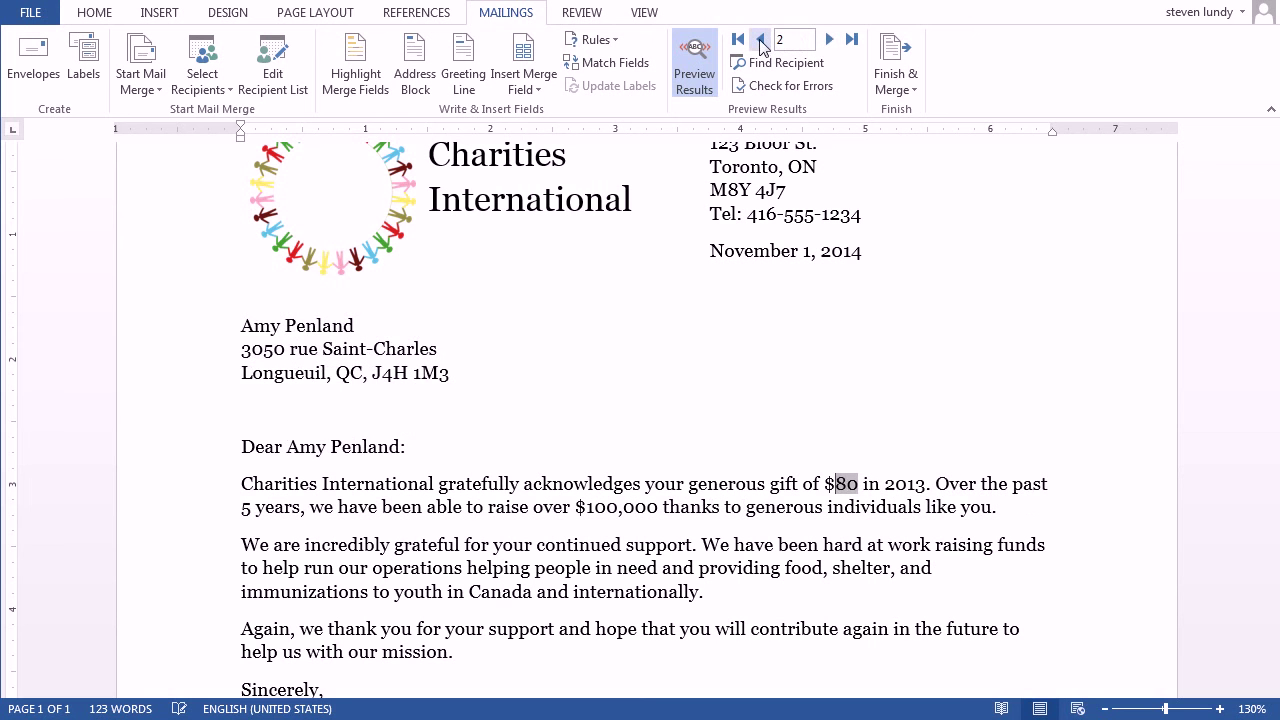
pyautogui.click(762, 40)
pyautogui.click(834, 43)
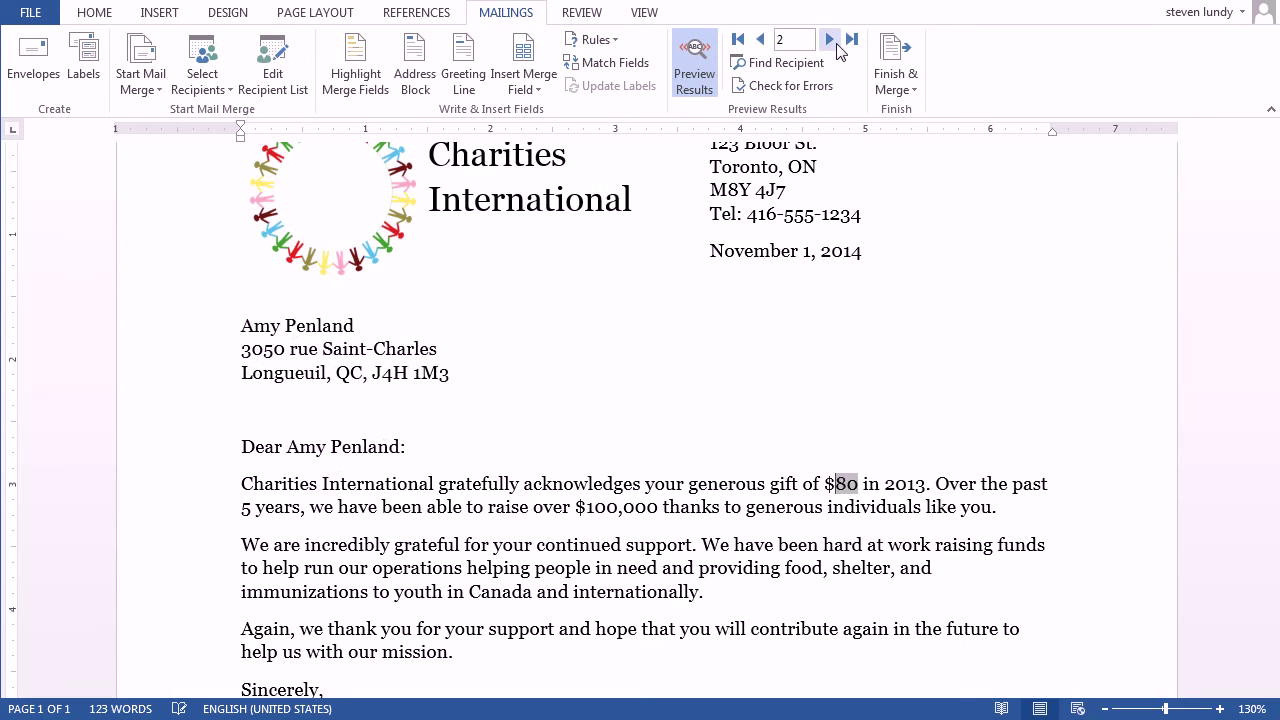
pyautogui.click(834, 43)
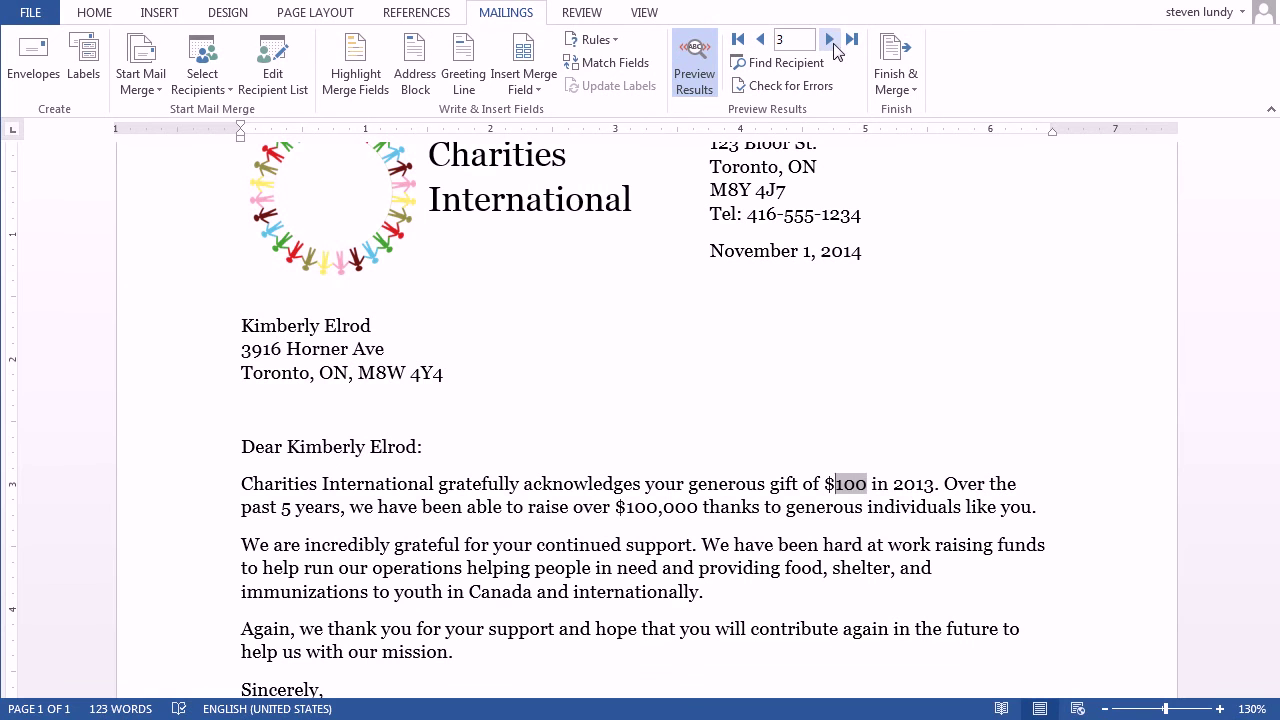
pyautogui.click(647, 510)
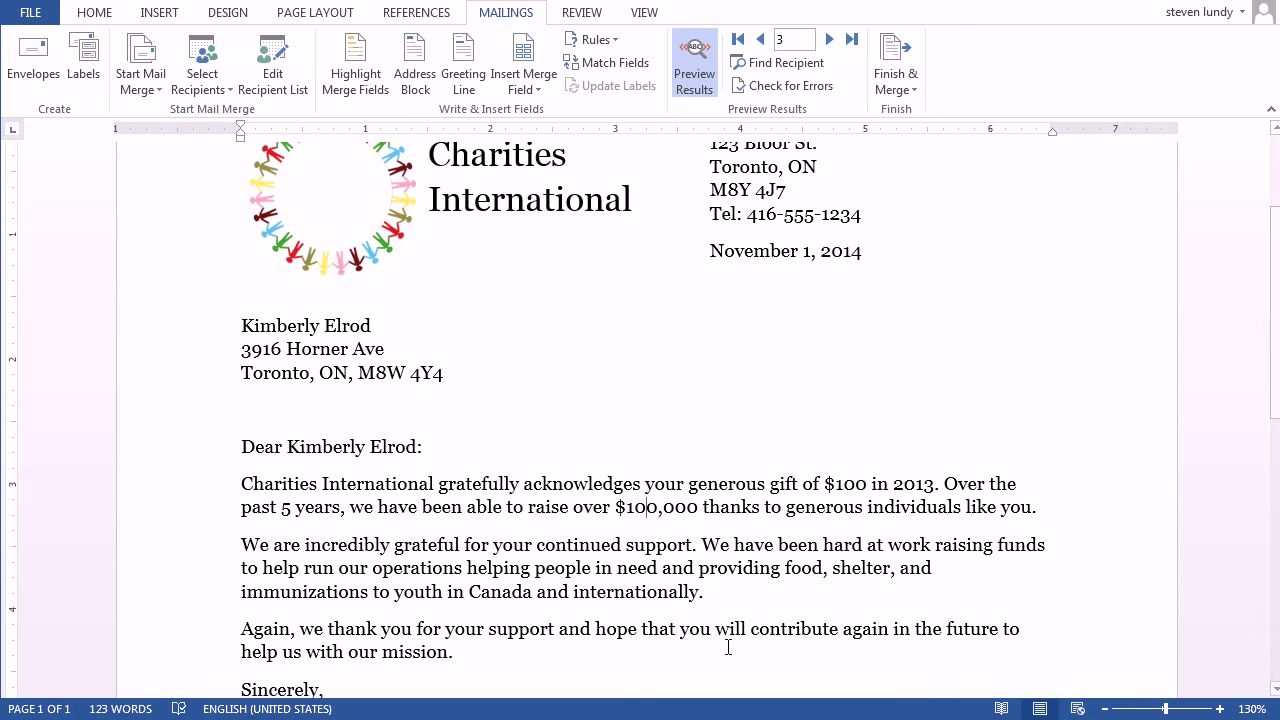
pyautogui.click(830, 40)
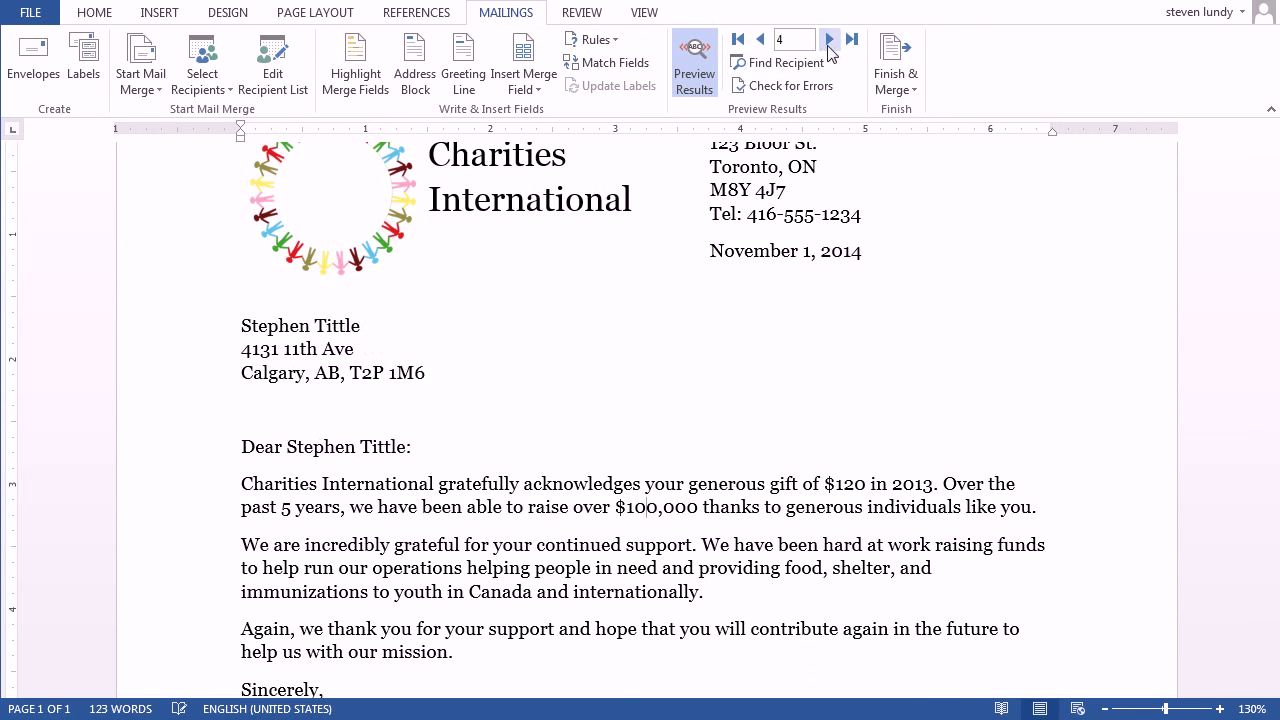
pyautogui.click(762, 40)
pyautogui.click(762, 42)
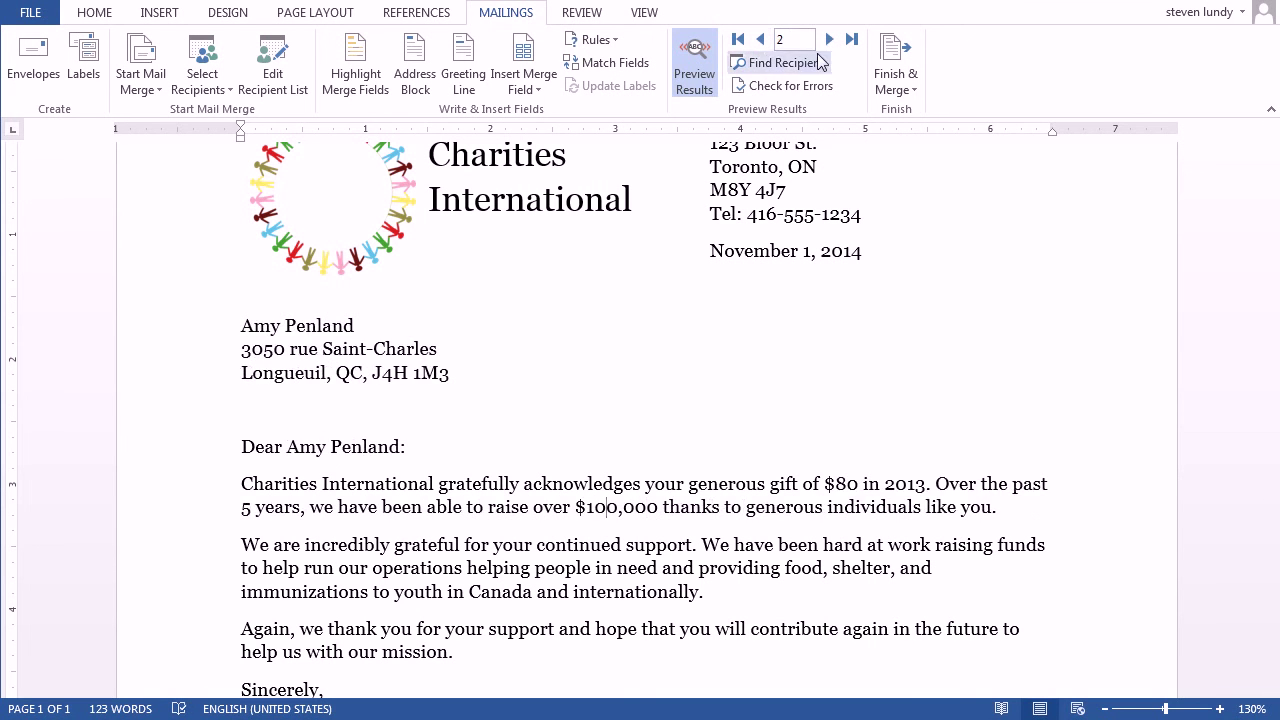
# Examine the options for finishing the letter merge, including the record range choices for printing, and leave without printing
pyautogui.click(830, 40)
pyautogui.click(762, 42)
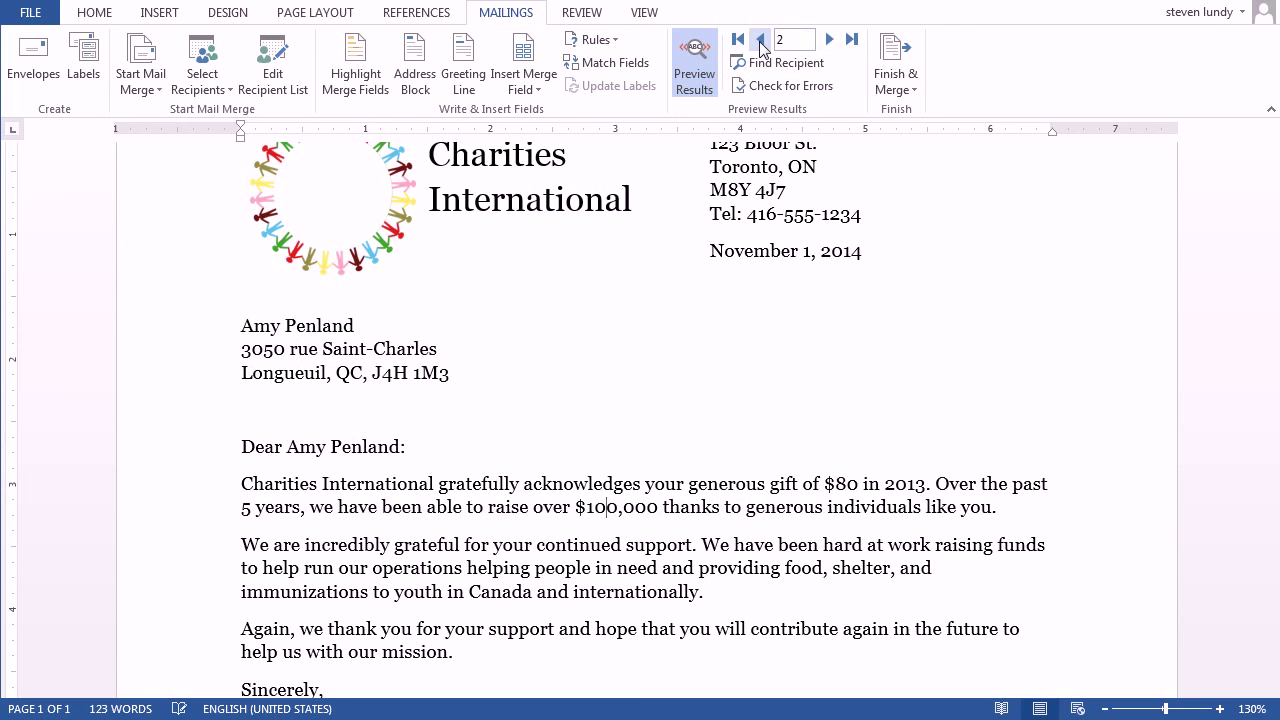
pyautogui.click(897, 78)
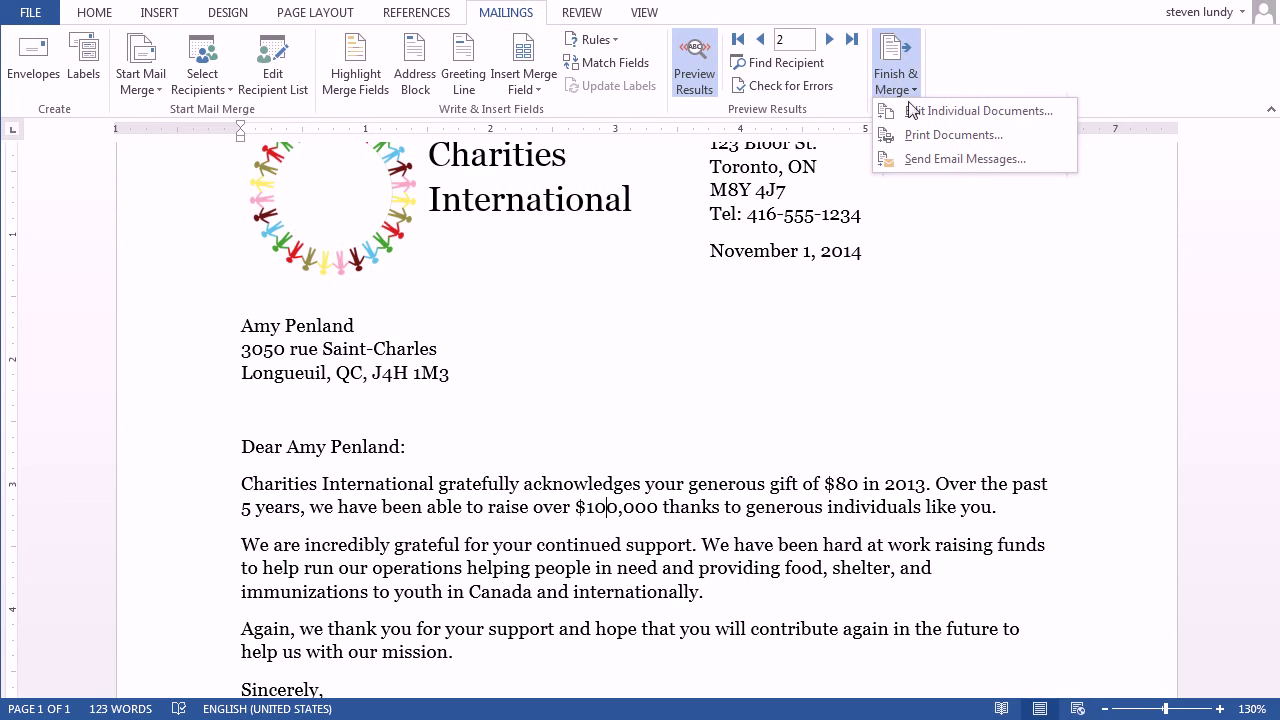
pyautogui.click(946, 137)
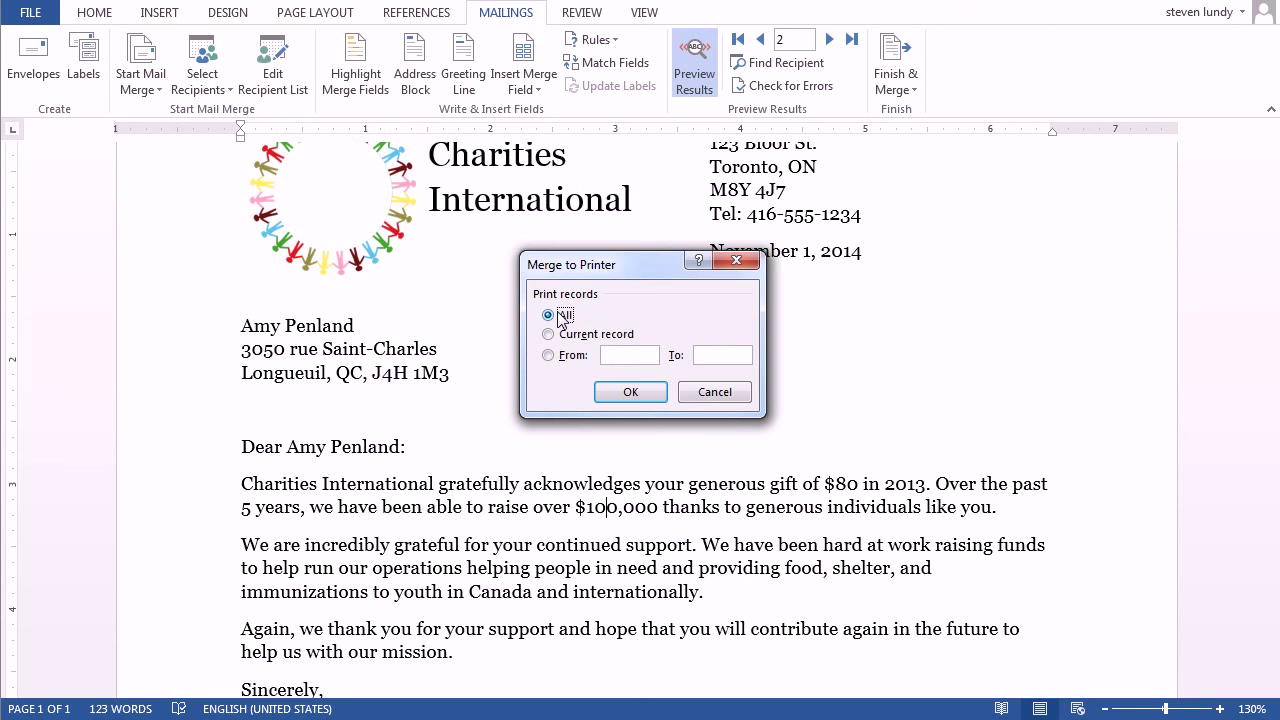
pyautogui.click(715, 392)
pyautogui.click(900, 85)
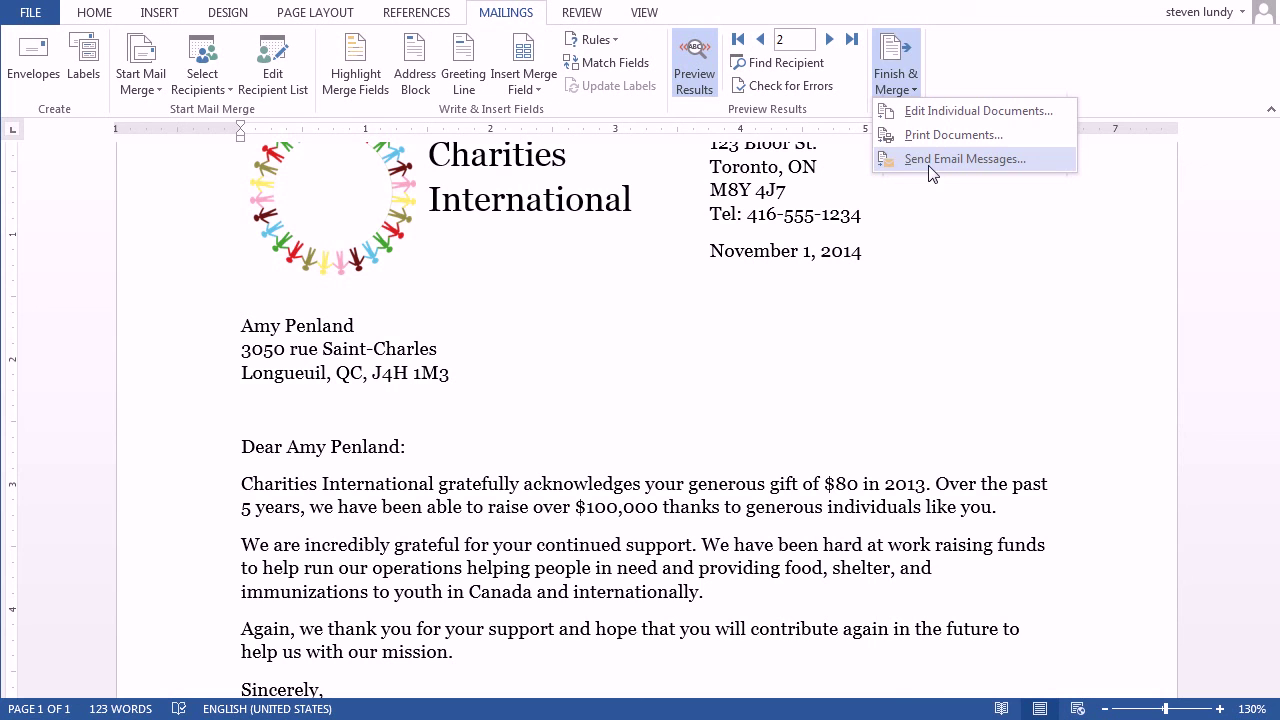
pyautogui.click(941, 256)
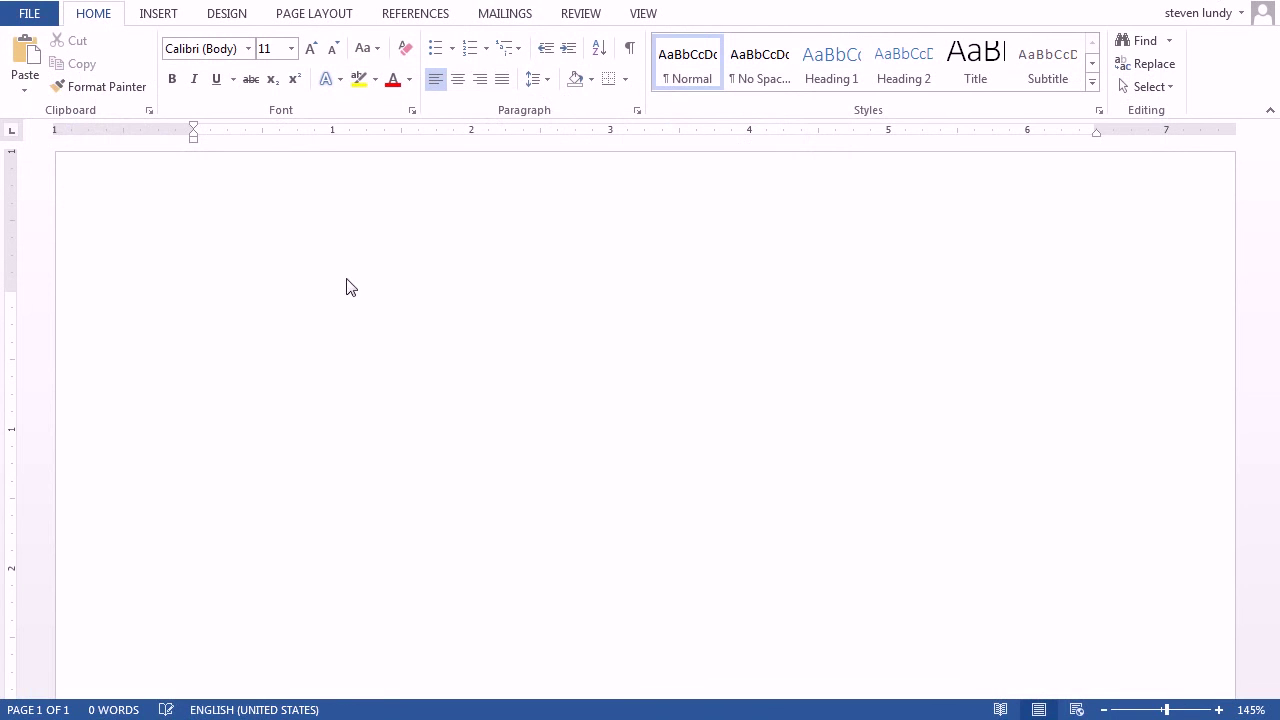
# Start an envelope mail merge in the blank document with the Size 10 (4 1/8 x 9 1/2 in) envelope
pyautogui.click(498, 15)
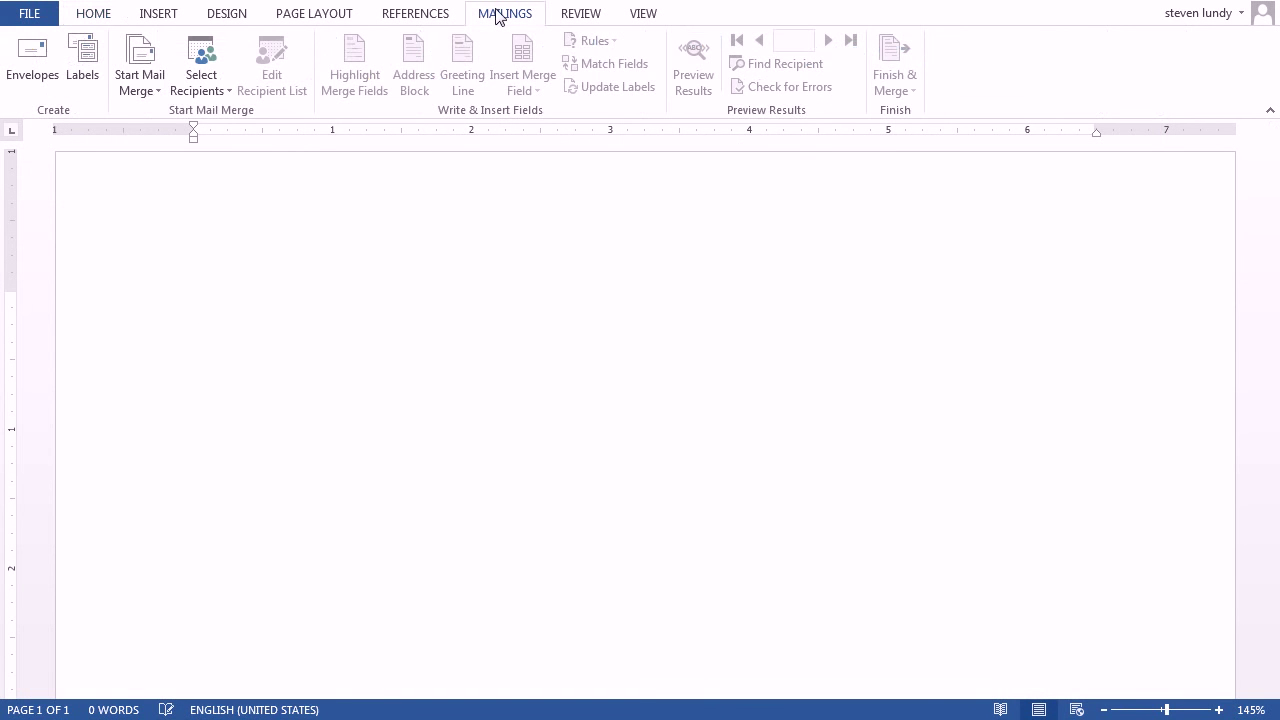
pyautogui.click(152, 88)
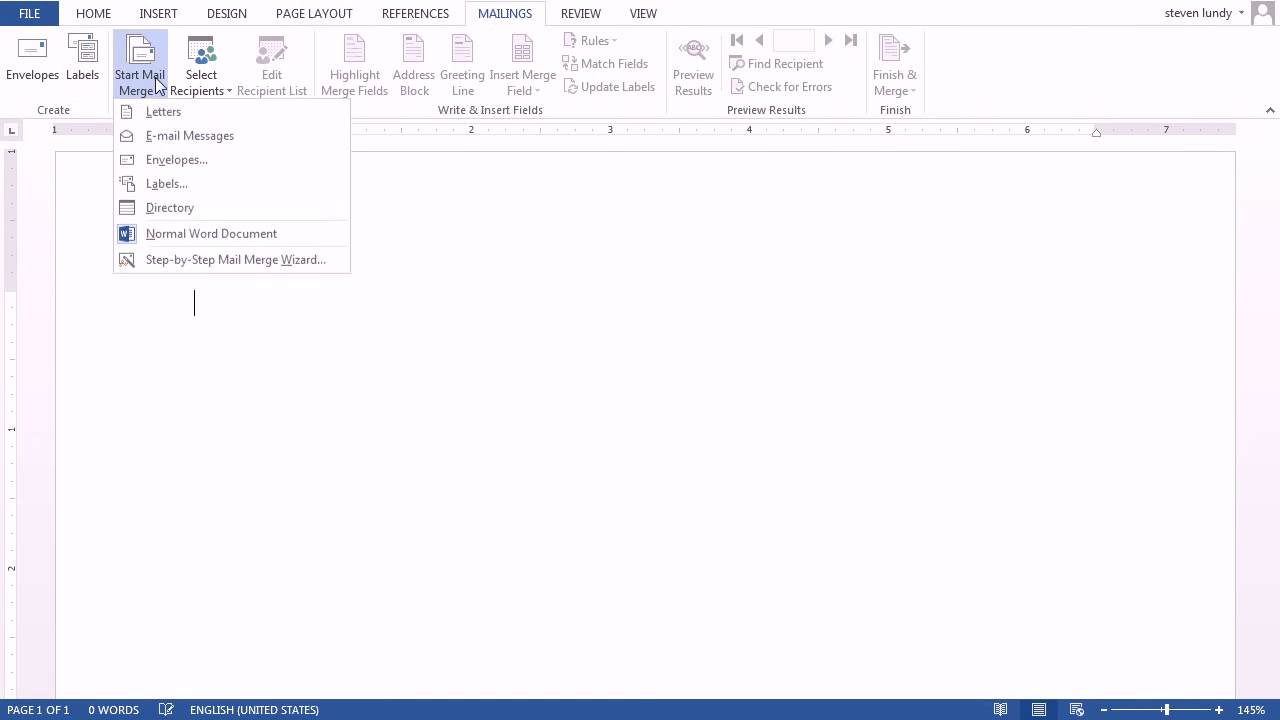
pyautogui.click(197, 166)
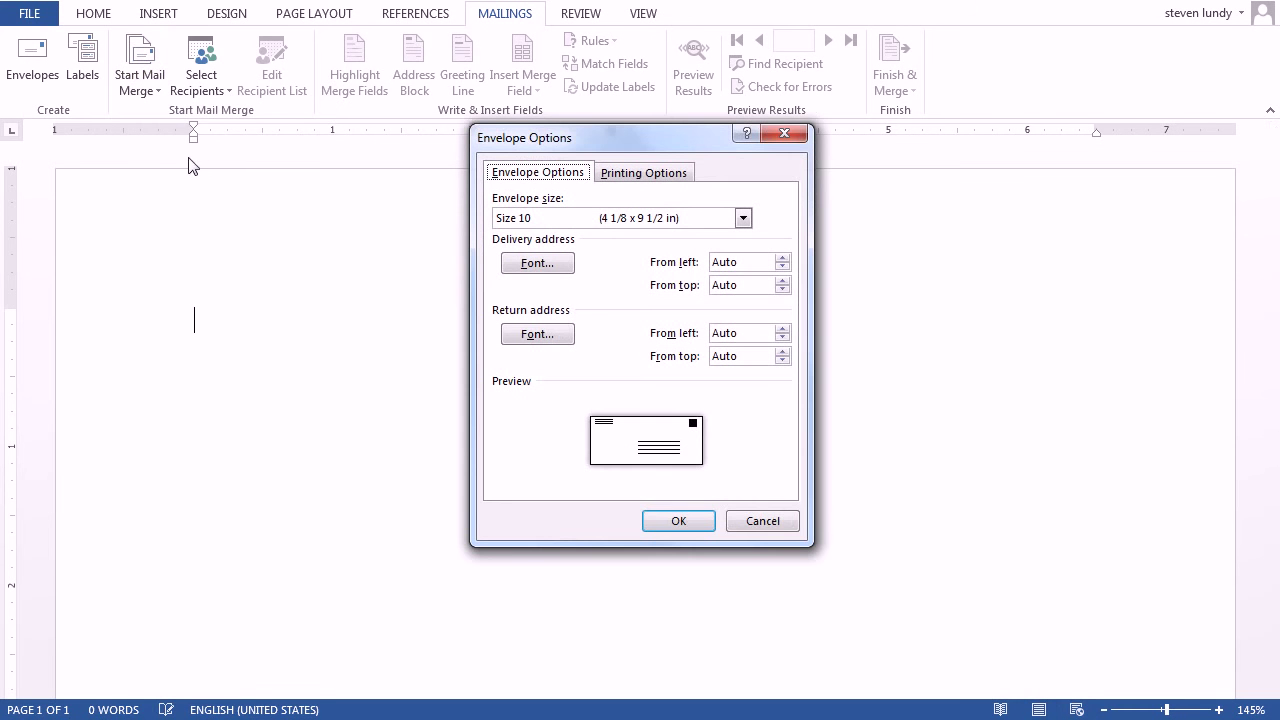
pyautogui.click(742, 218)
pyautogui.scroll(-2, 574, 370)
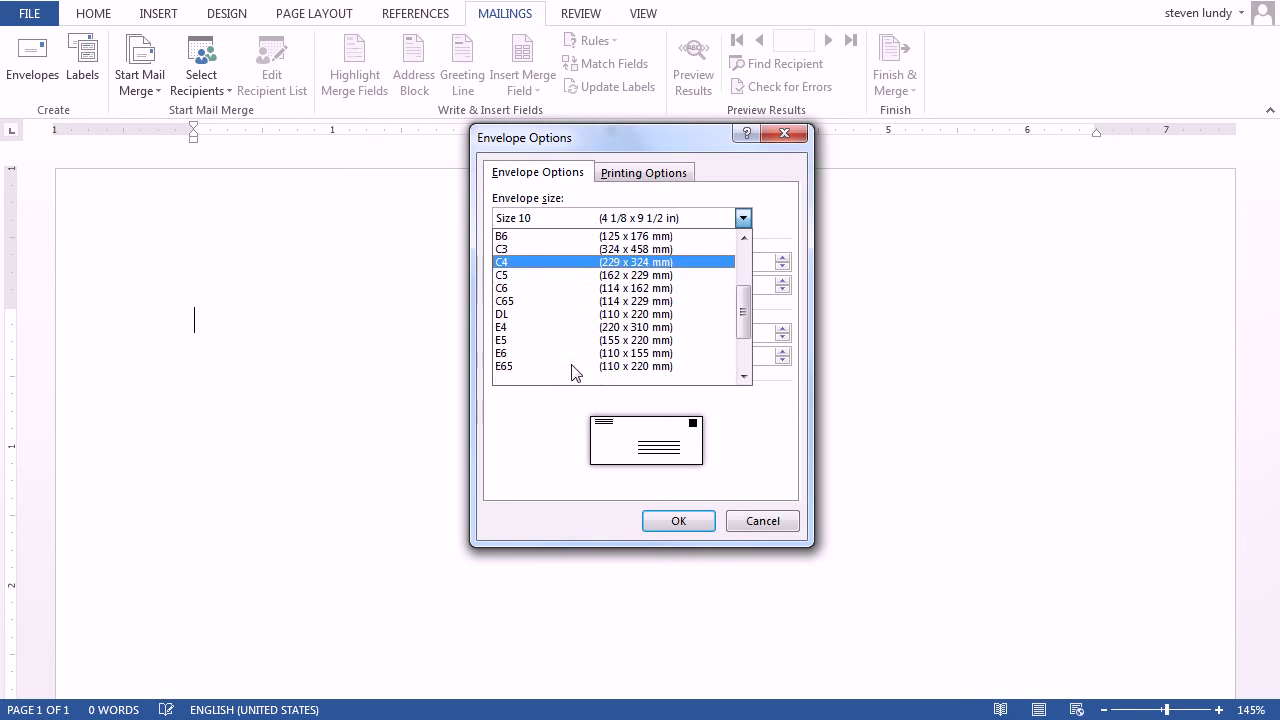
pyautogui.scroll(3, 574, 370)
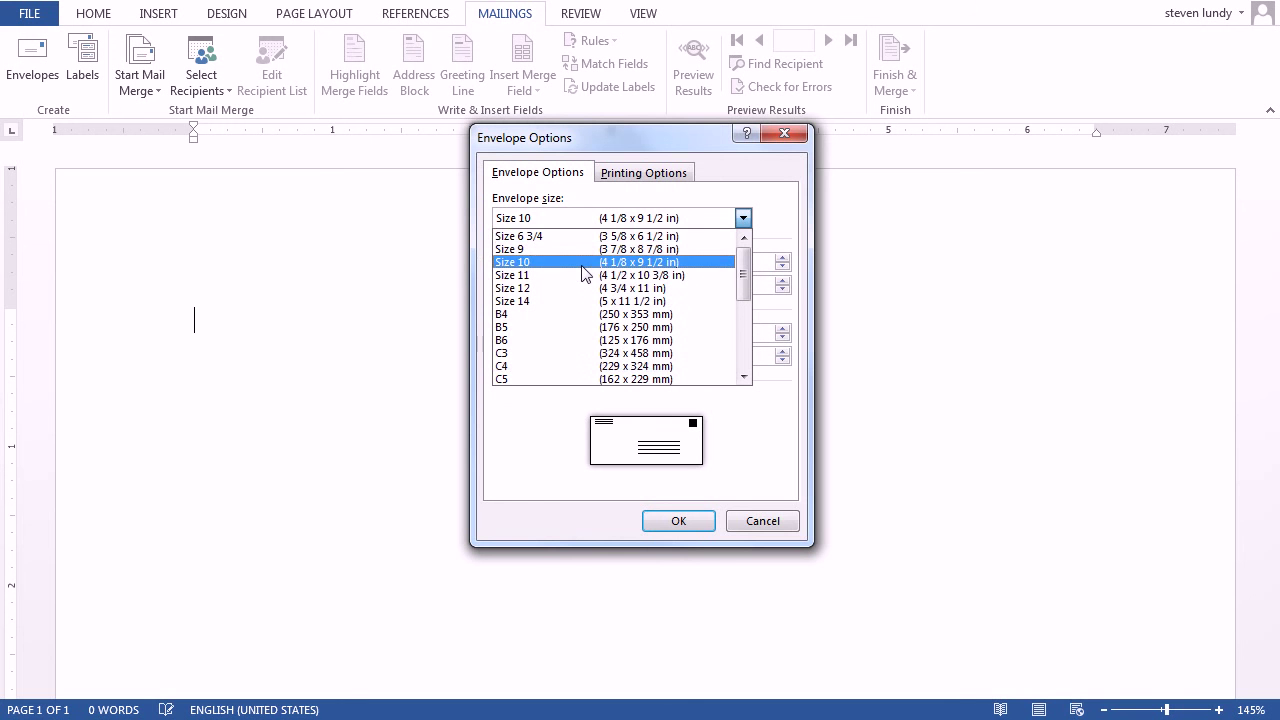
pyautogui.click(585, 262)
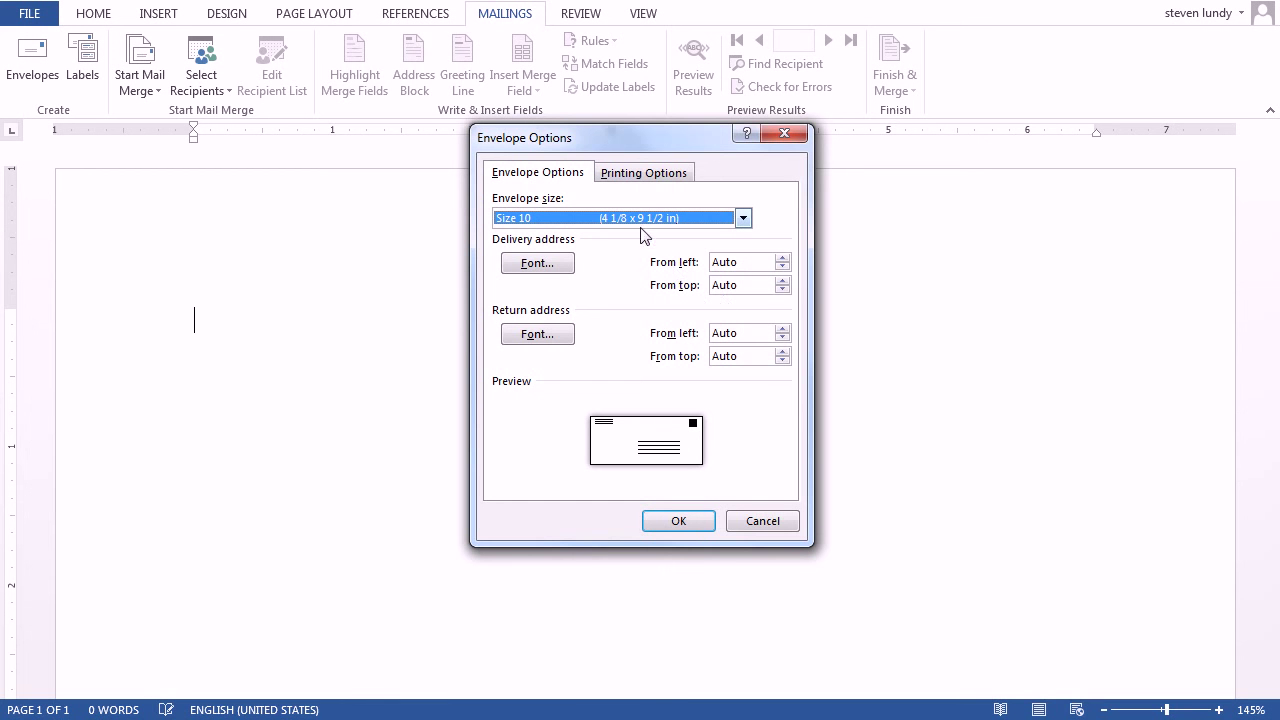
pyautogui.click(685, 527)
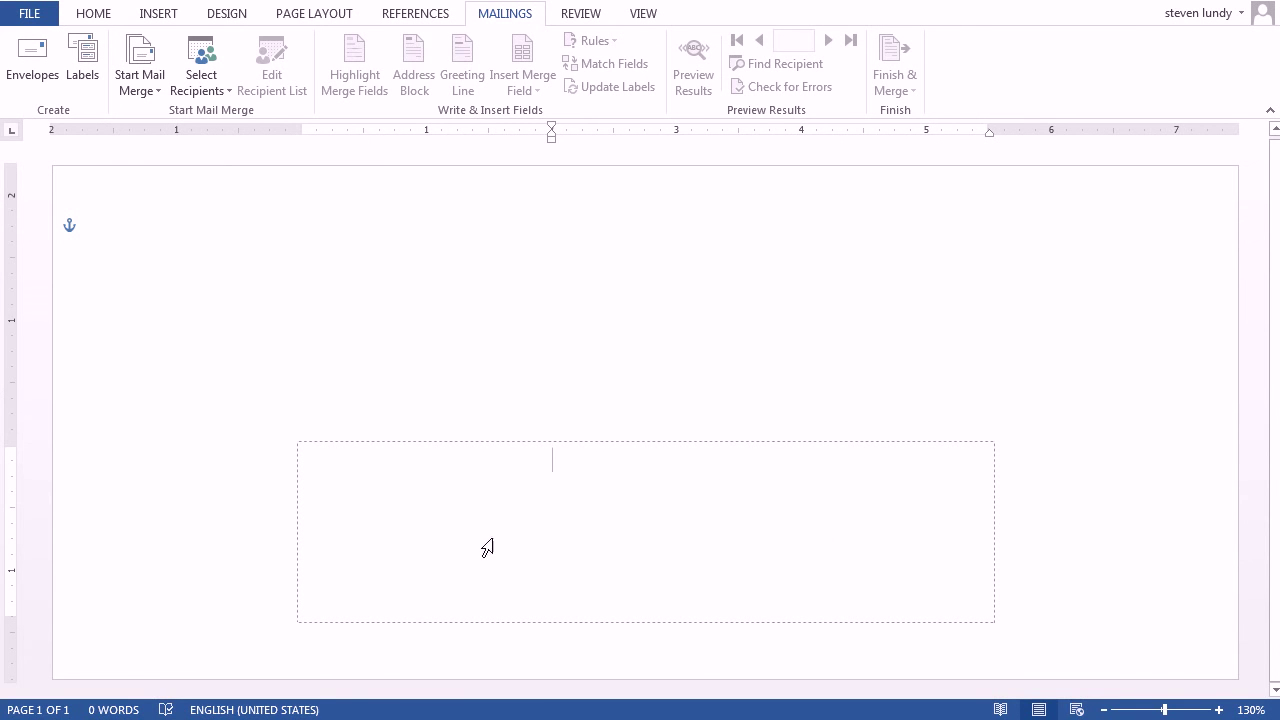
# Paste the charity's building and postal address as the return address in the envelope's upper-left corner
pyautogui.click(125, 232)
pyautogui.write('Charity Building 123 Bloor St. Toronto, ON M8Y 4J7')
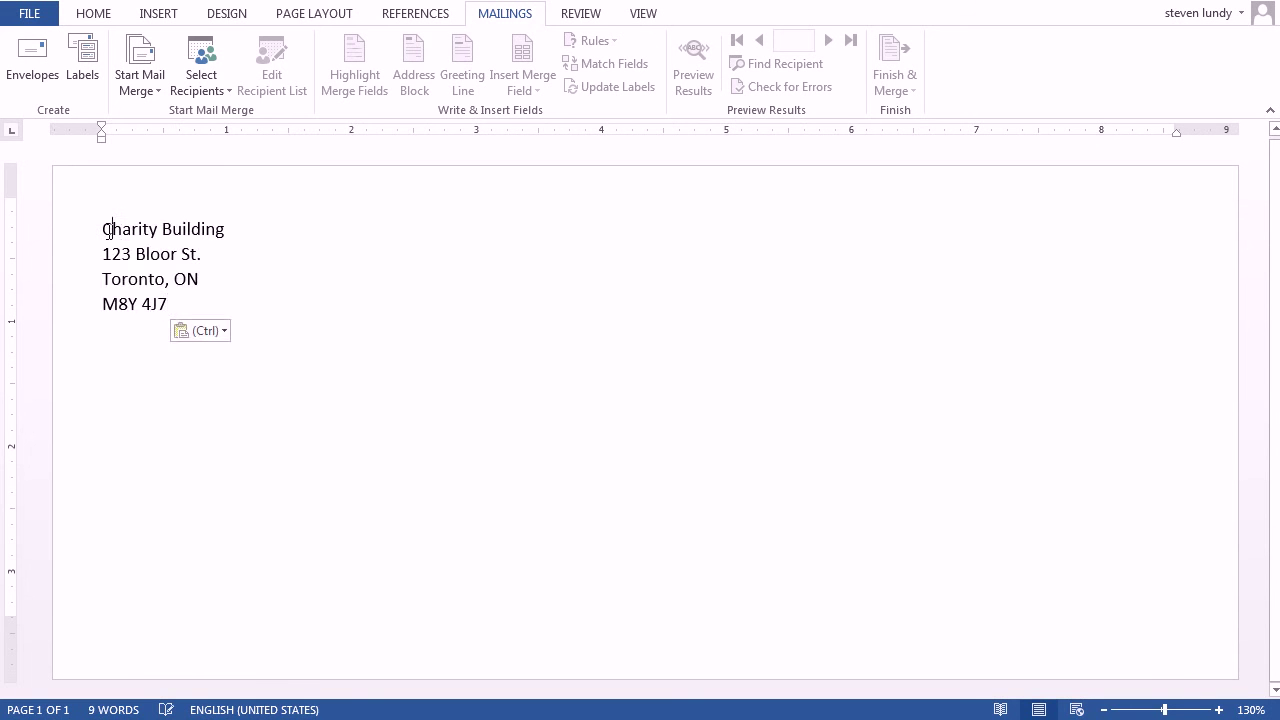
pyautogui.press('Return')
pyautogui.press('Up')
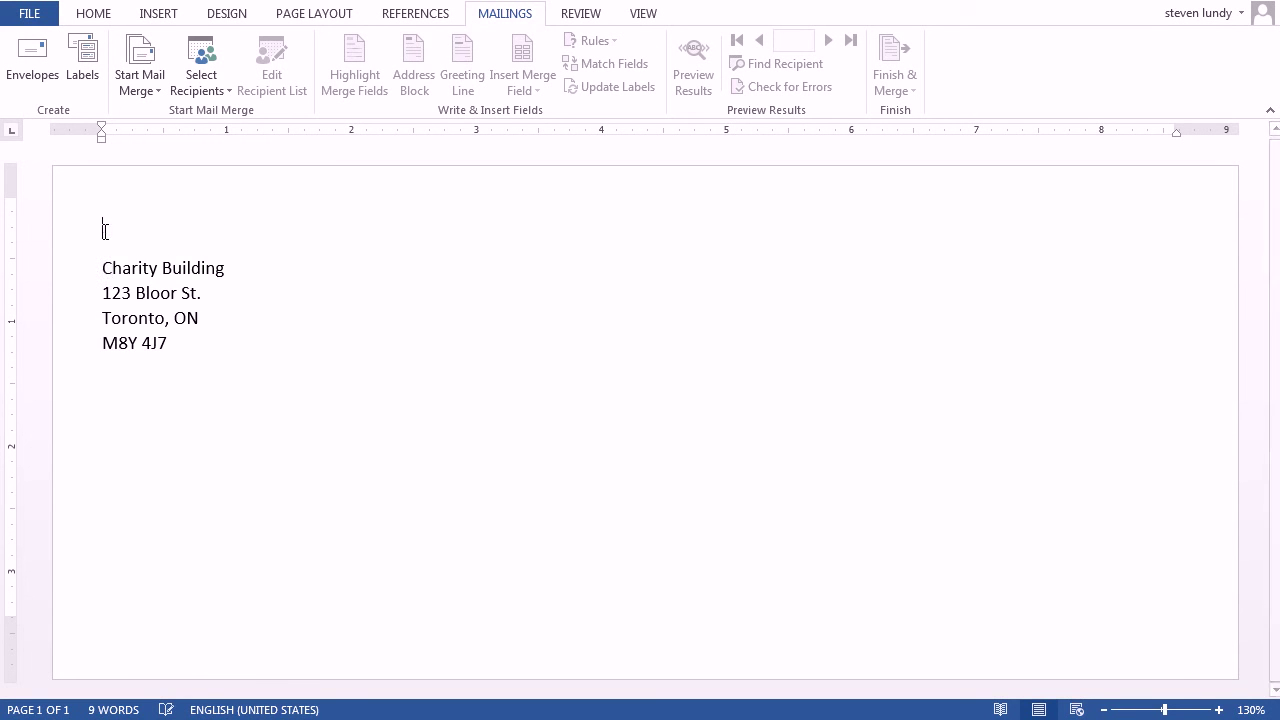
pyautogui.press('Delete')
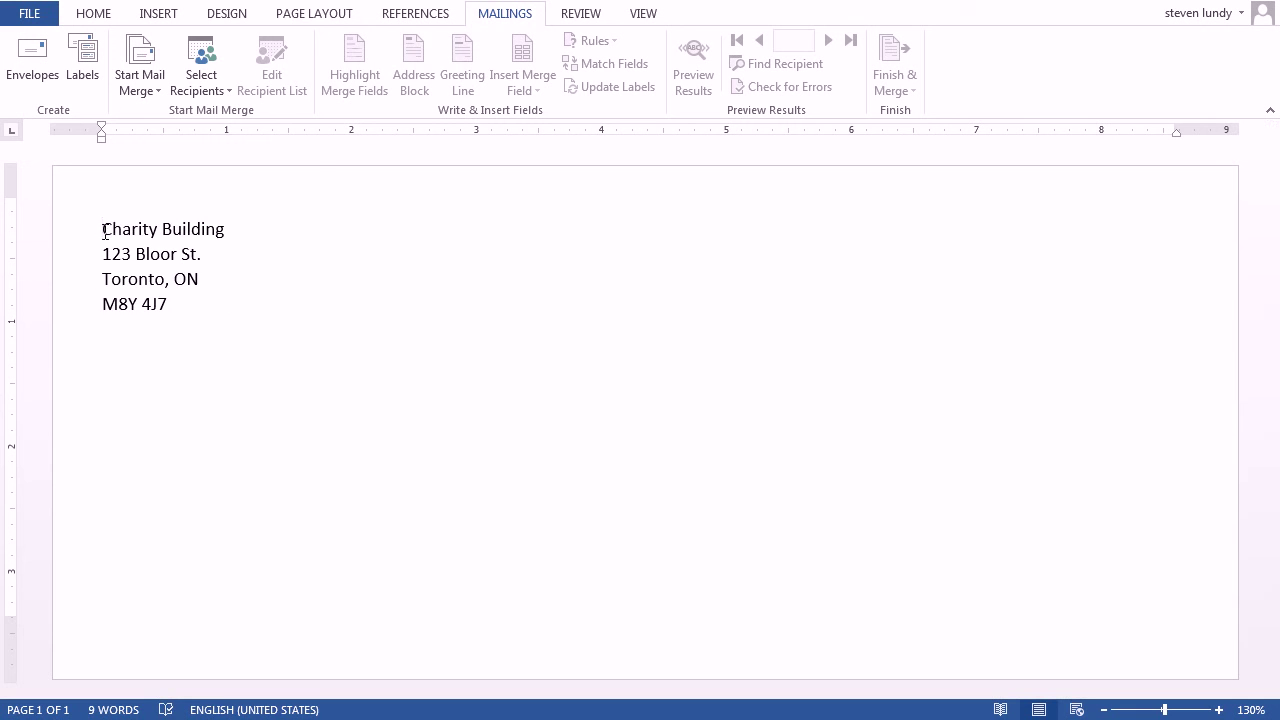
# Add the line "Charities International" directly above the return address, without extra paragraph spacing
pyautogui.press('Return')
pyautogui.write('C')
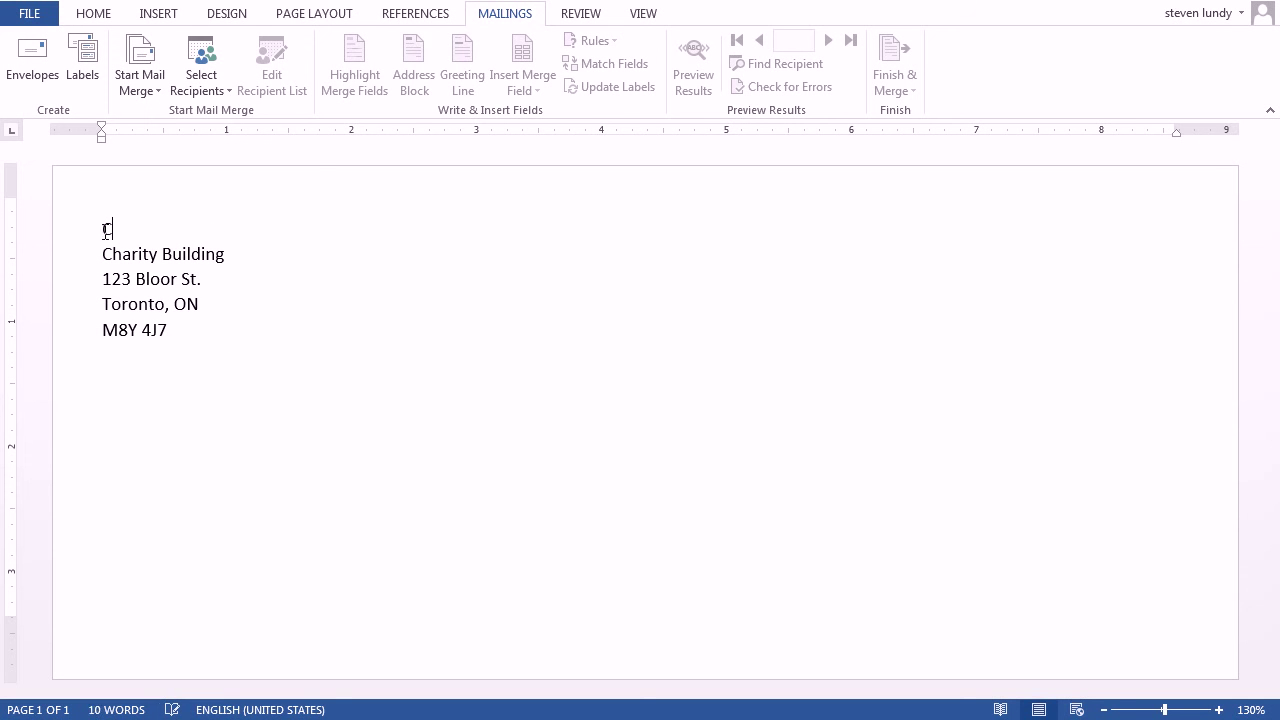
pyautogui.write('harities International')
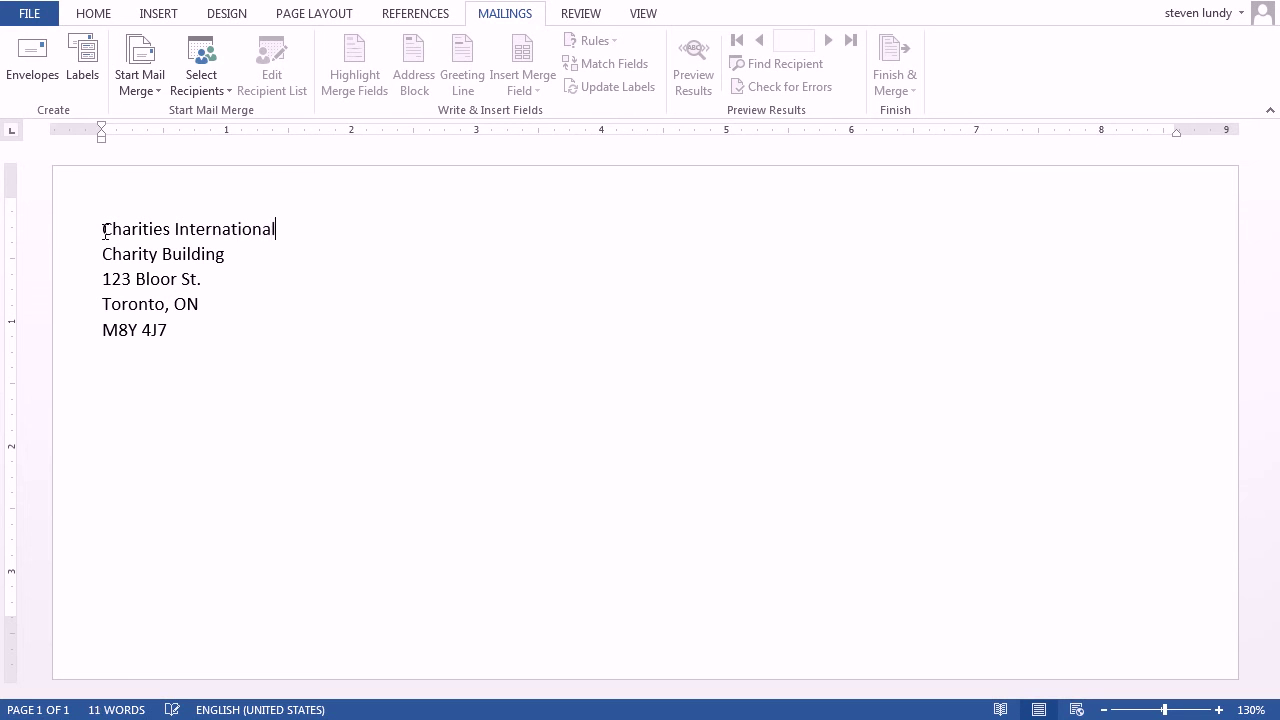
# Place the cursor in the delivery address area and link the Desktop's addresses Excel file as recipients, using the 500-canada$ table with column headers
pyautogui.click(551, 463)
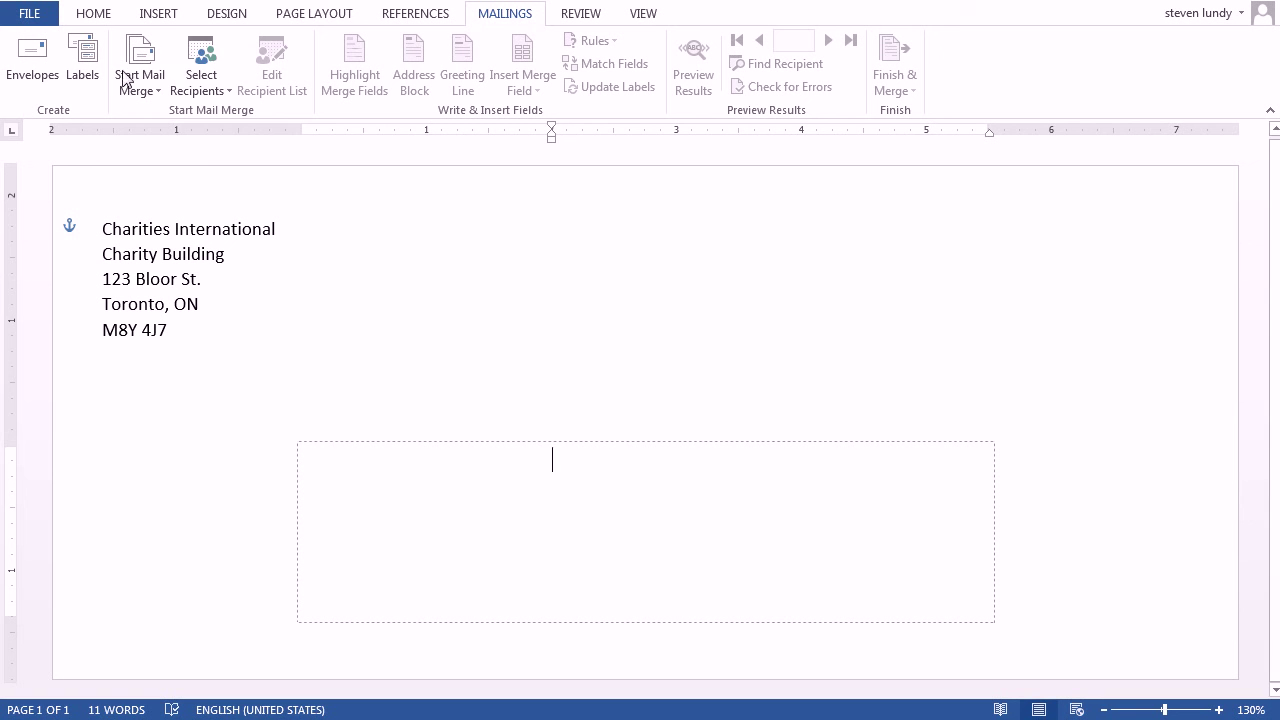
pyautogui.click(203, 87)
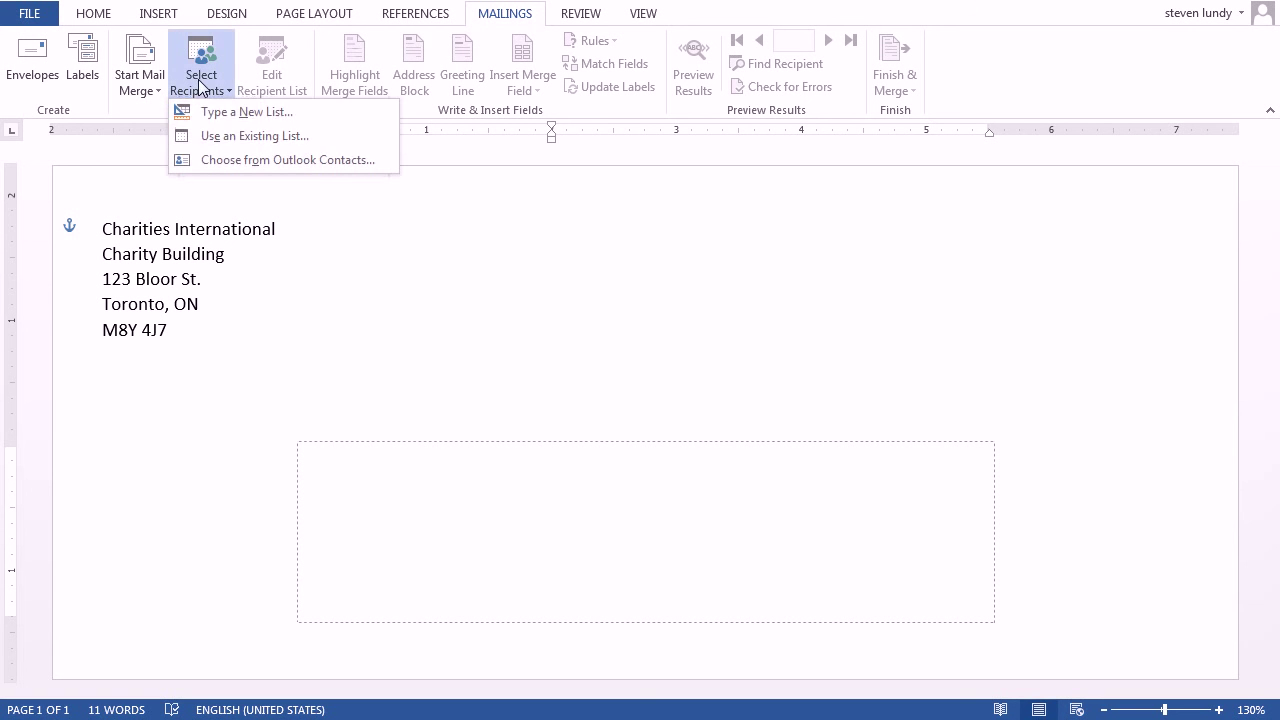
pyautogui.click(247, 140)
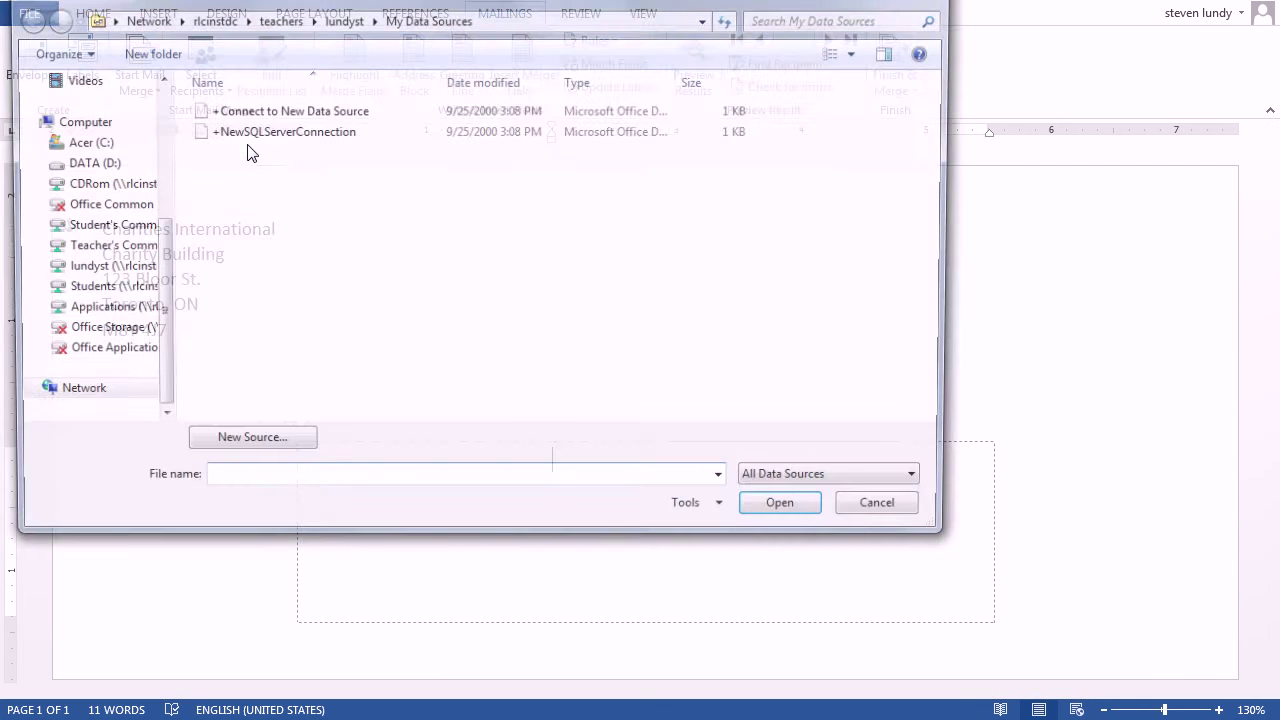
pyautogui.scroll(4, 128, 152)
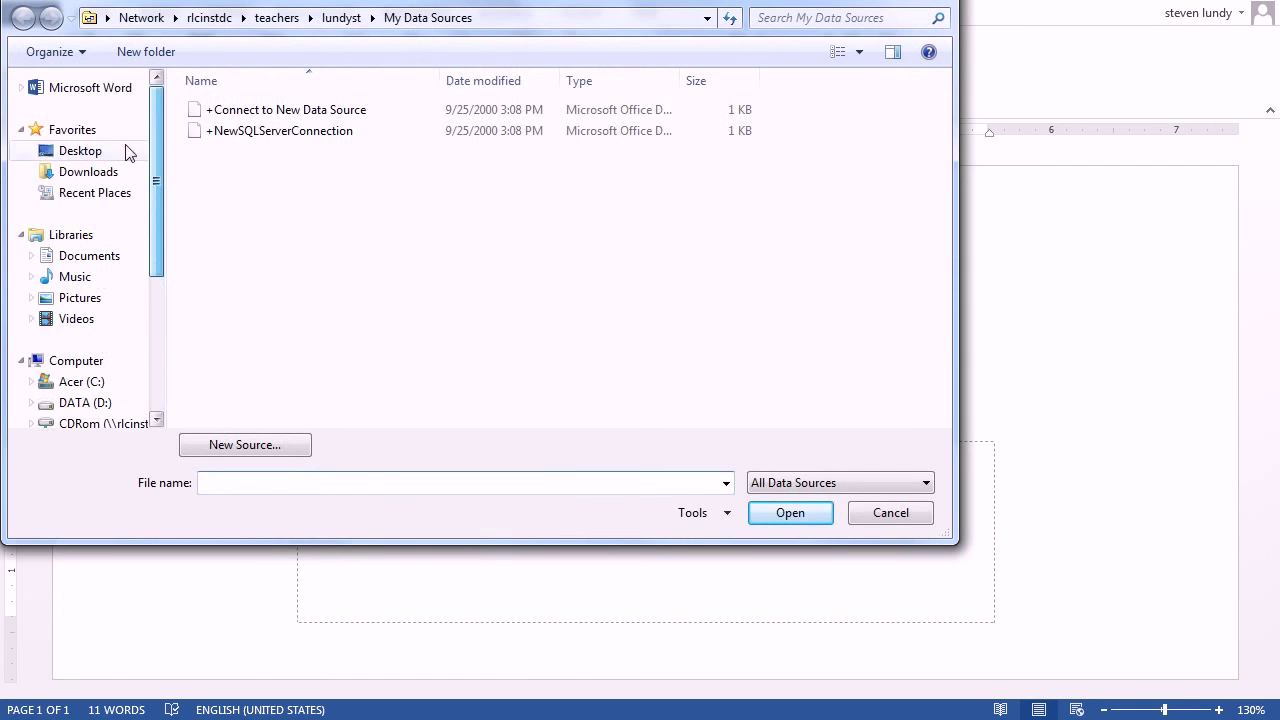
pyautogui.click(99, 156)
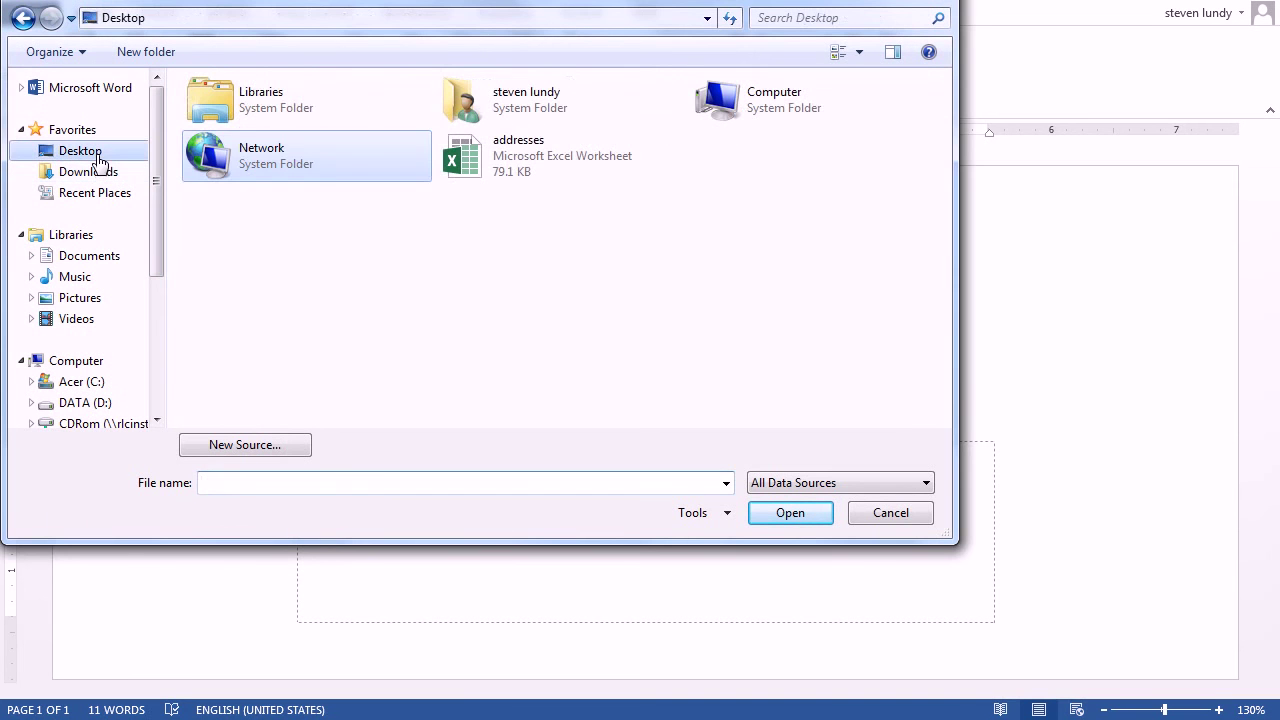
pyautogui.click(485, 168)
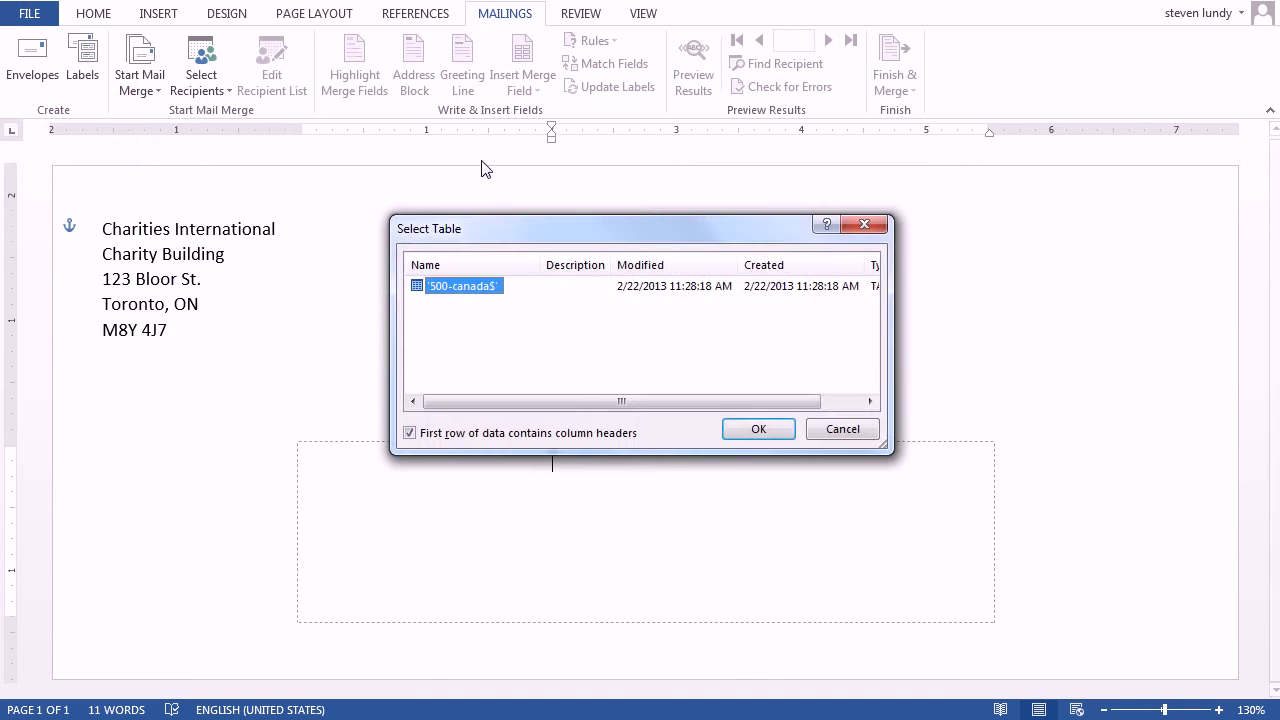
pyautogui.click(764, 431)
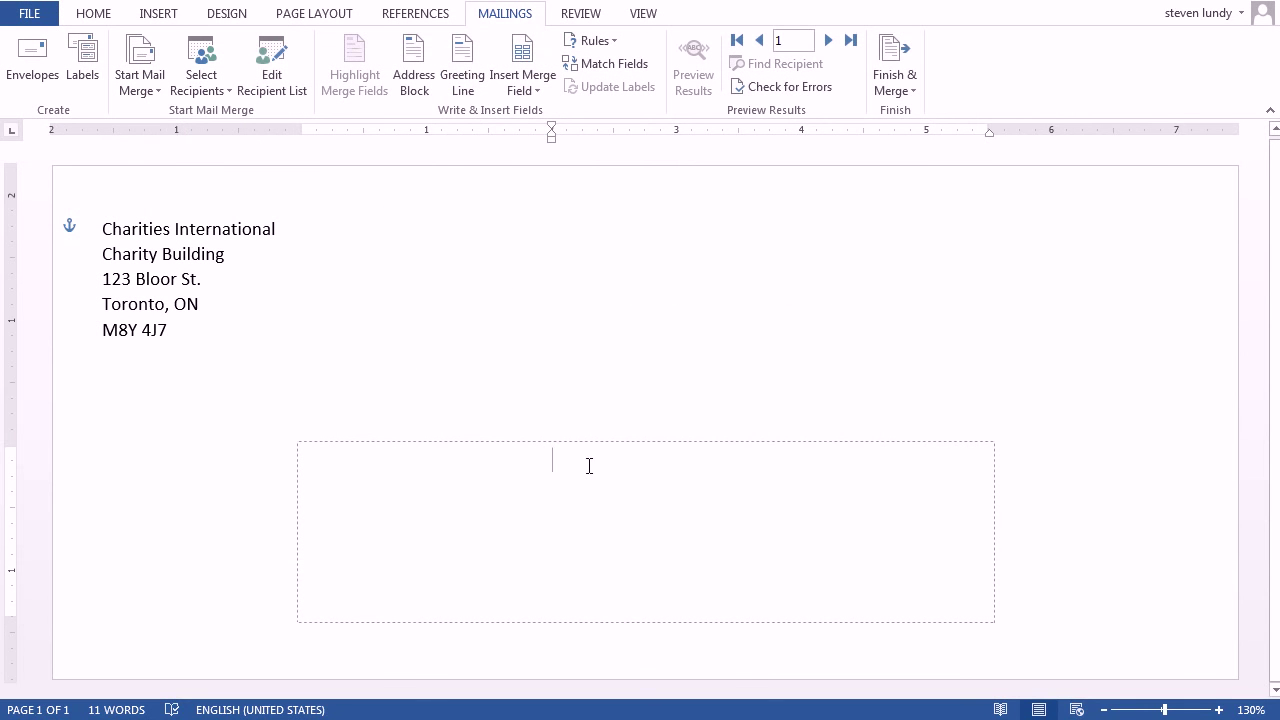
# Insert the FirstName and LastName fields separated by a space in the delivery address area, with the Address field on the line below
pyautogui.click(534, 100)
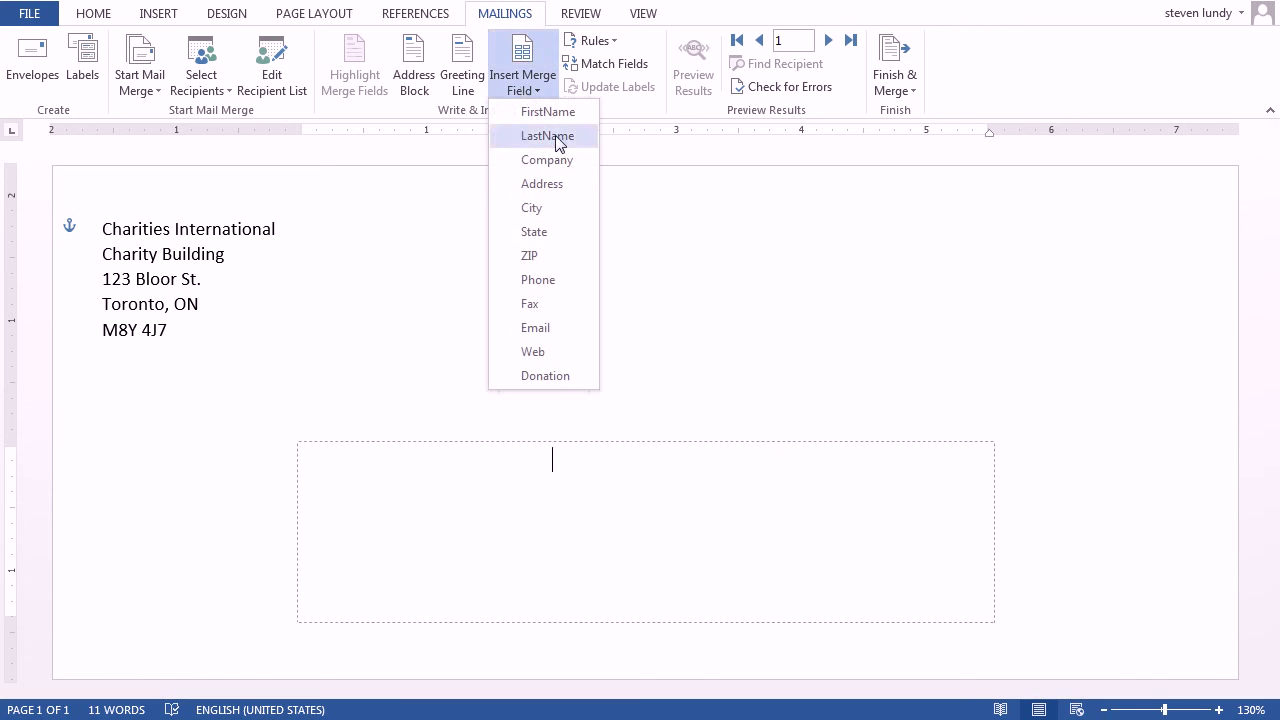
pyautogui.click(554, 116)
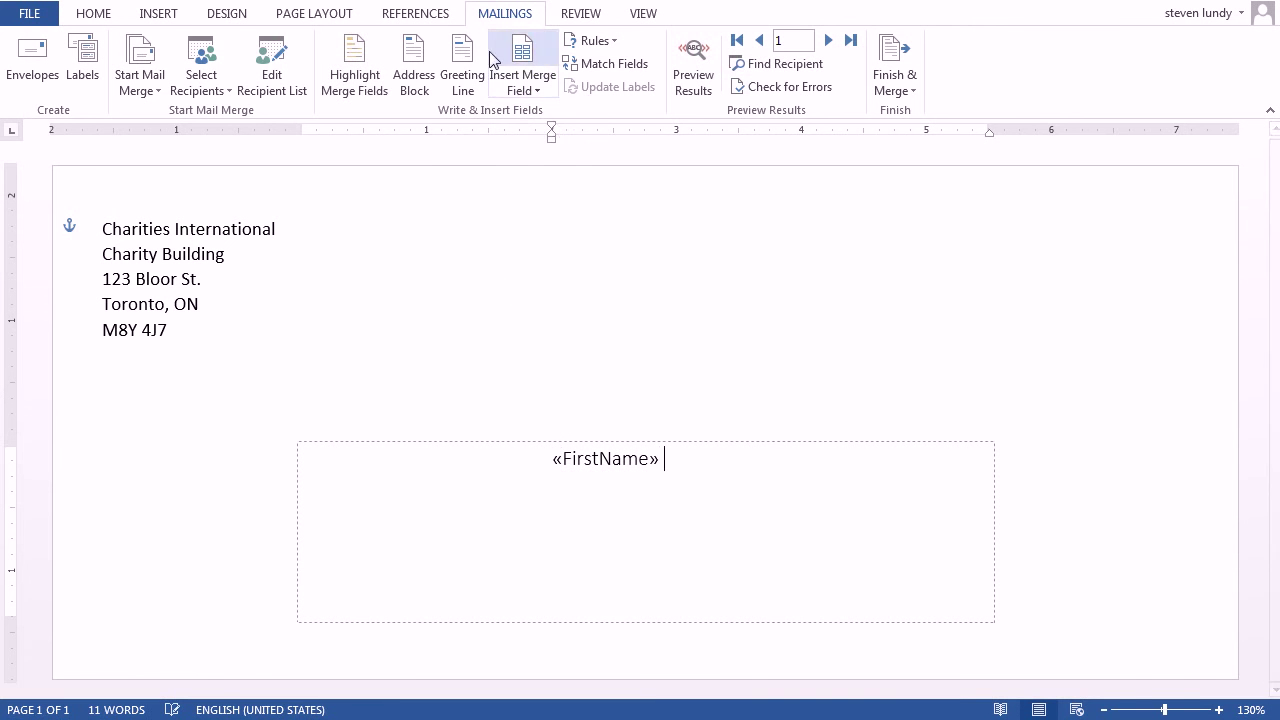
pyautogui.click(522, 88)
pyautogui.click(550, 133)
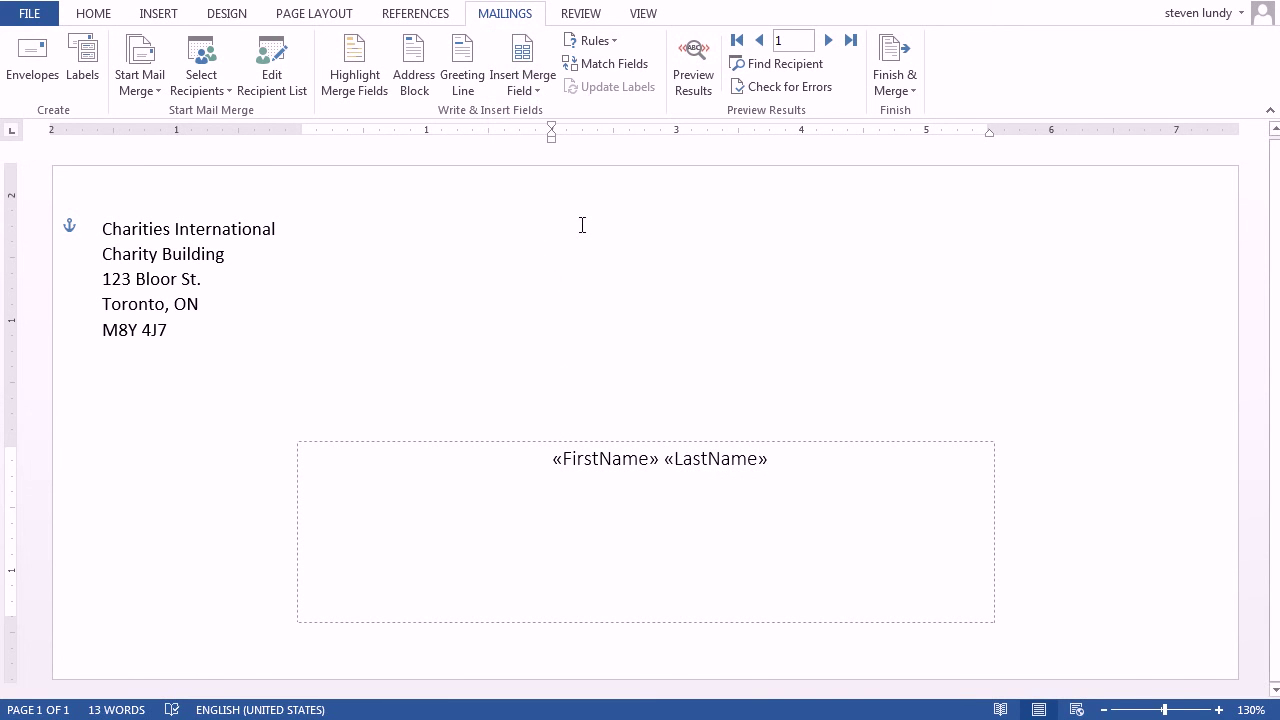
pyautogui.press('Return')
pyautogui.click(532, 92)
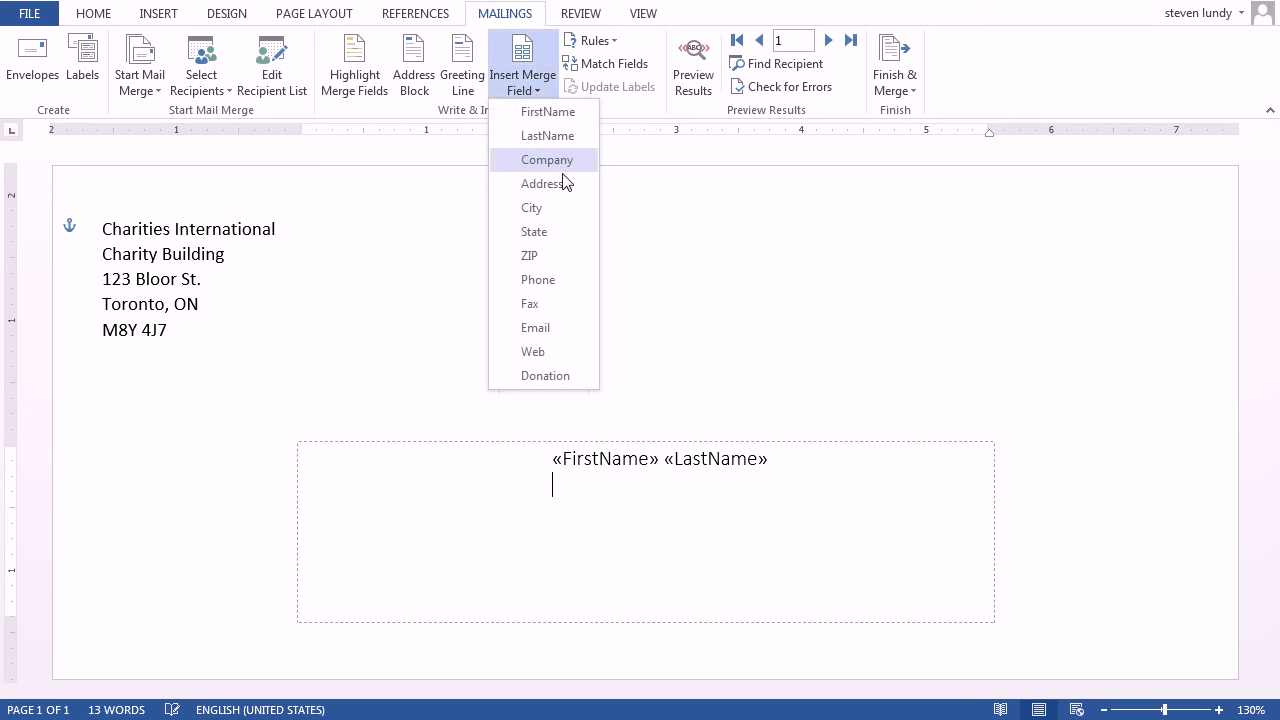
pyautogui.click(545, 184)
# Add a third delivery address line with the City, State and ZIP fields separated by commas
pyautogui.press('Return')
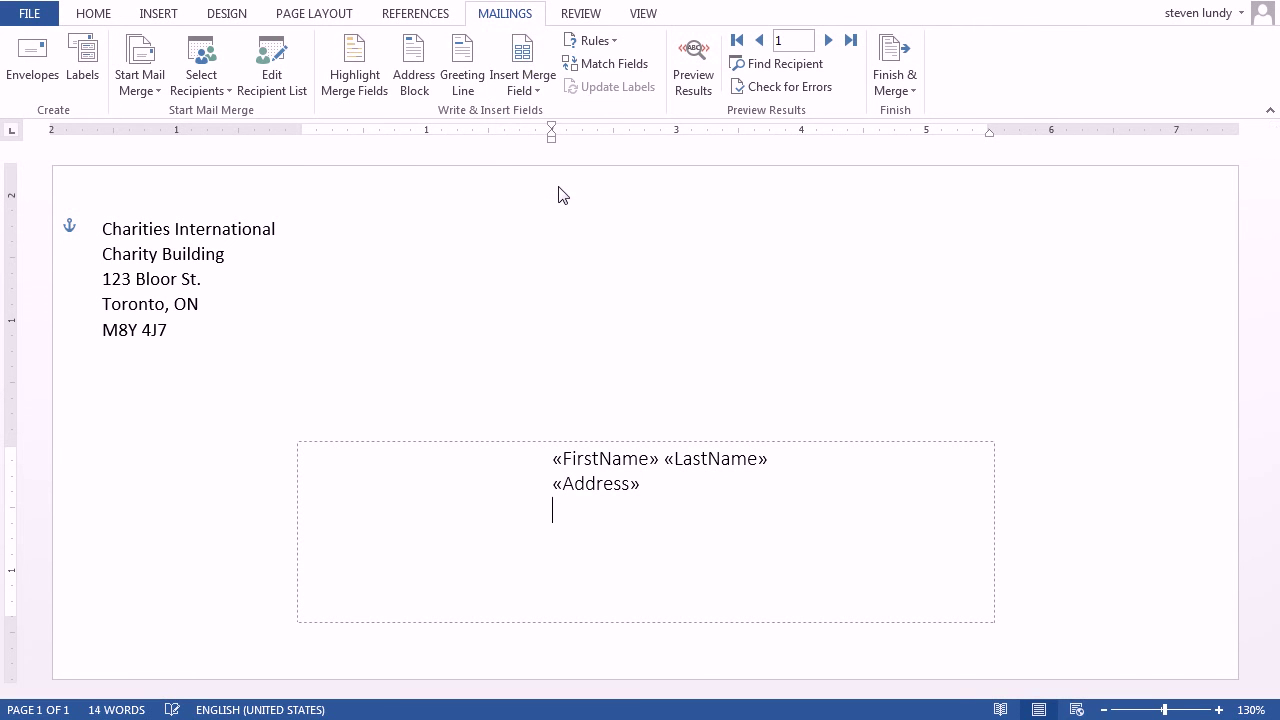
pyautogui.click(532, 90)
pyautogui.click(560, 222)
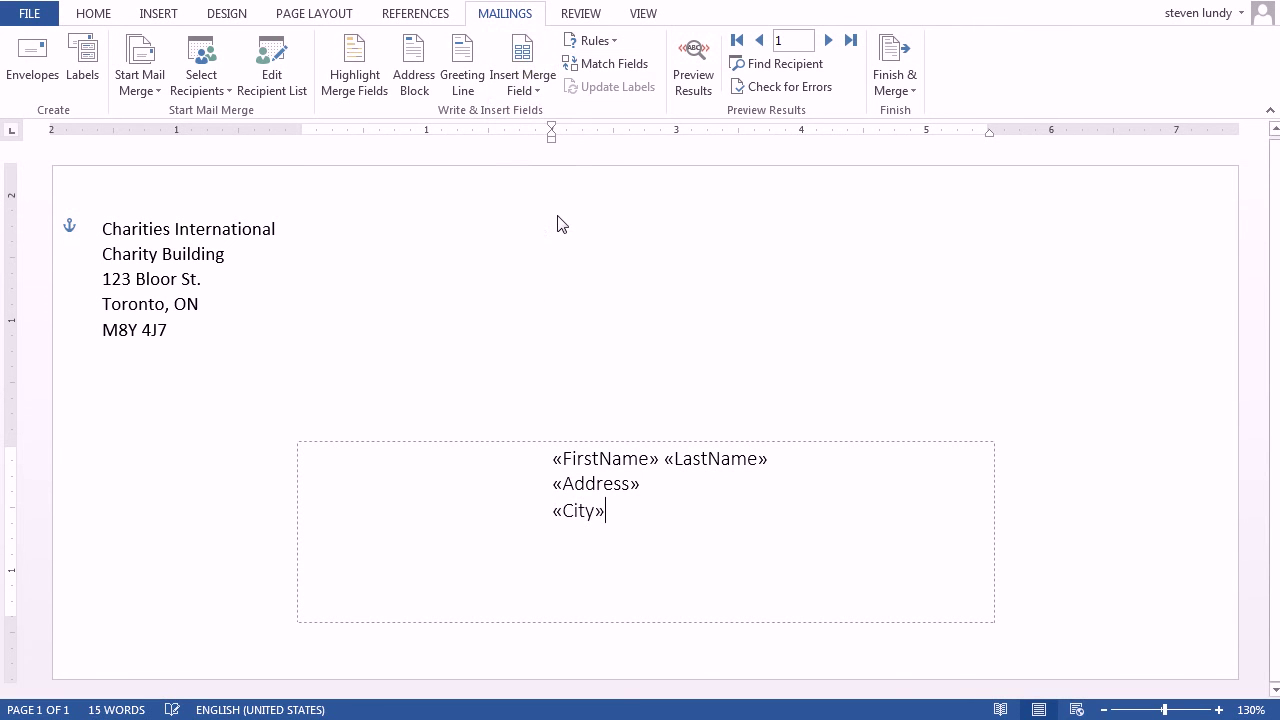
pyautogui.write(',')
pyautogui.click(527, 90)
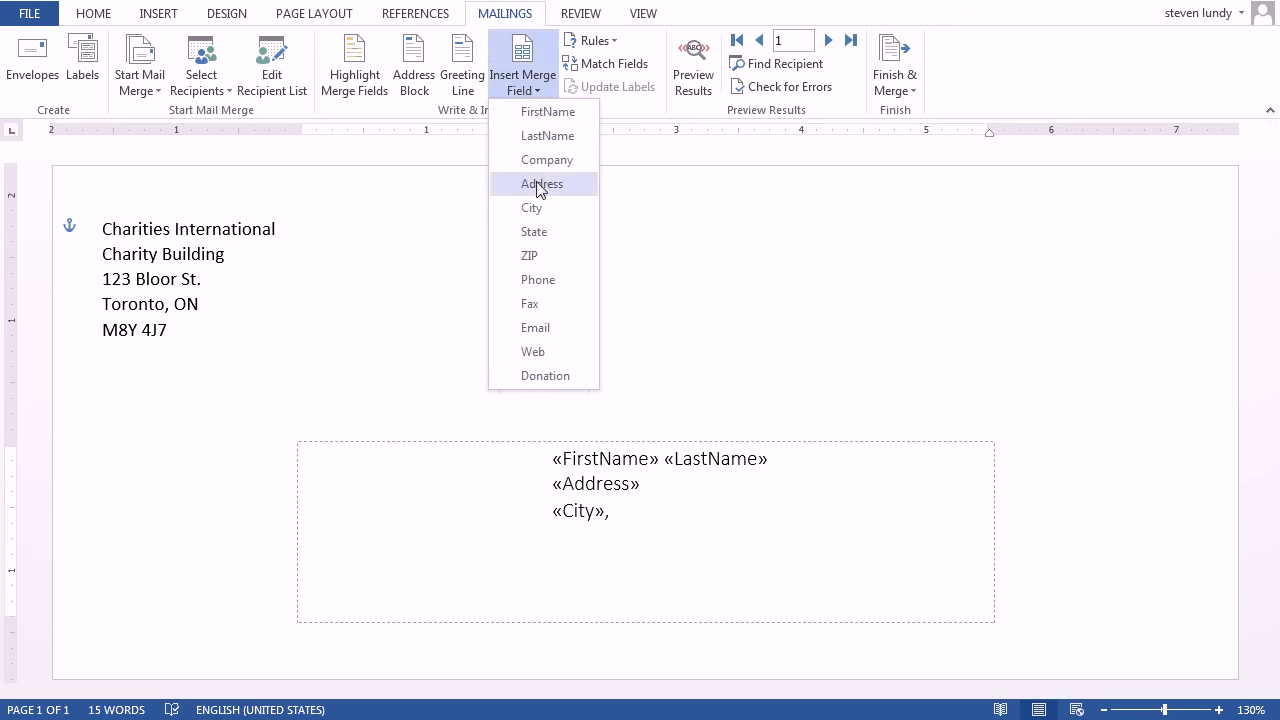
pyautogui.click(553, 235)
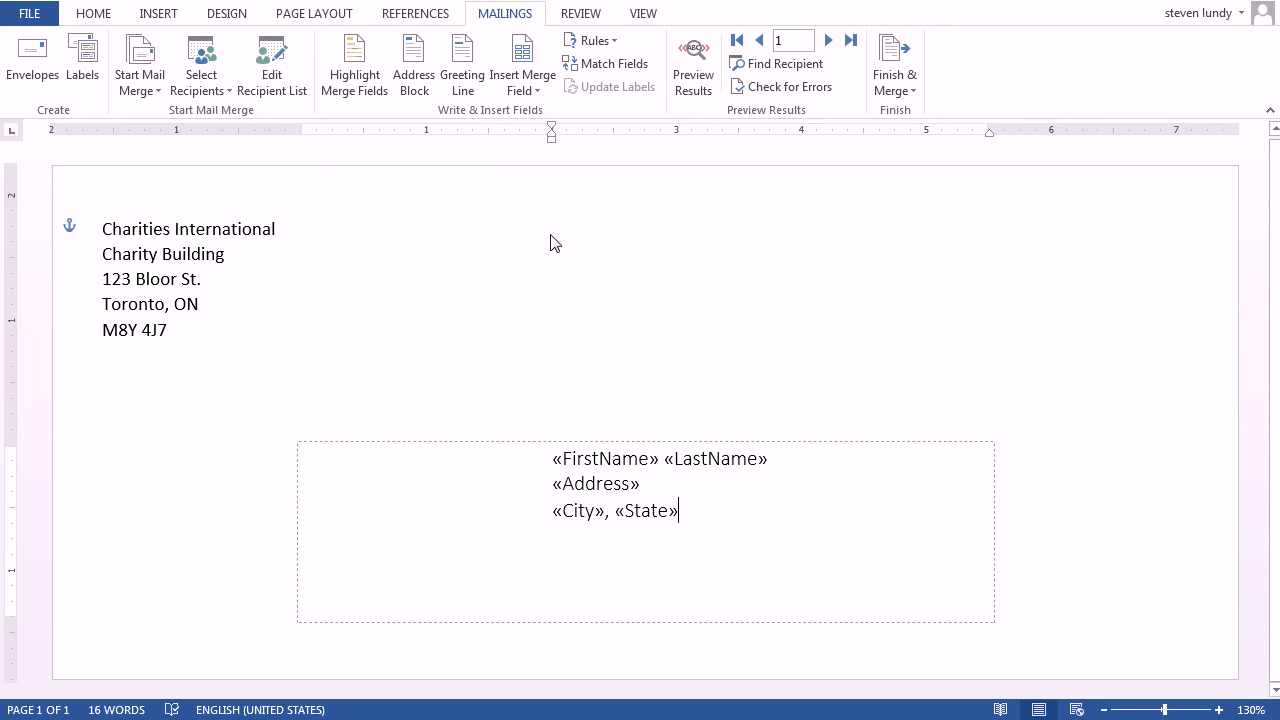
pyautogui.write(',')
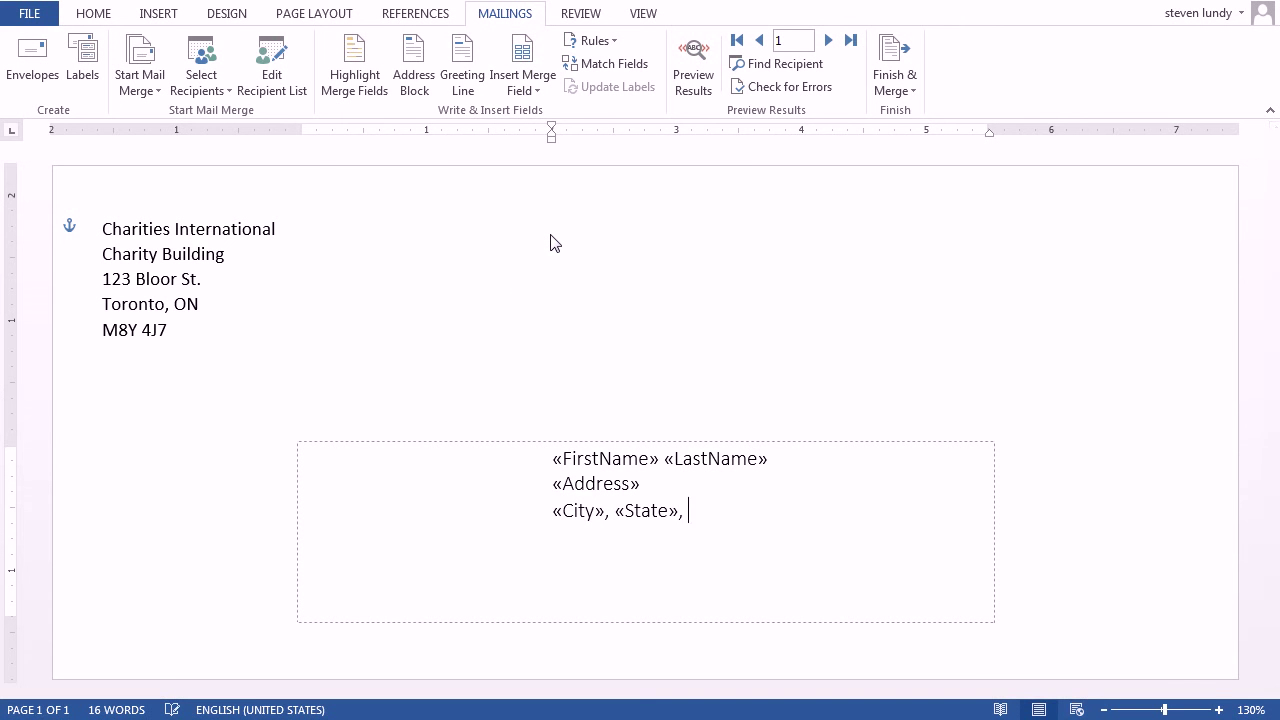
pyautogui.click(528, 91)
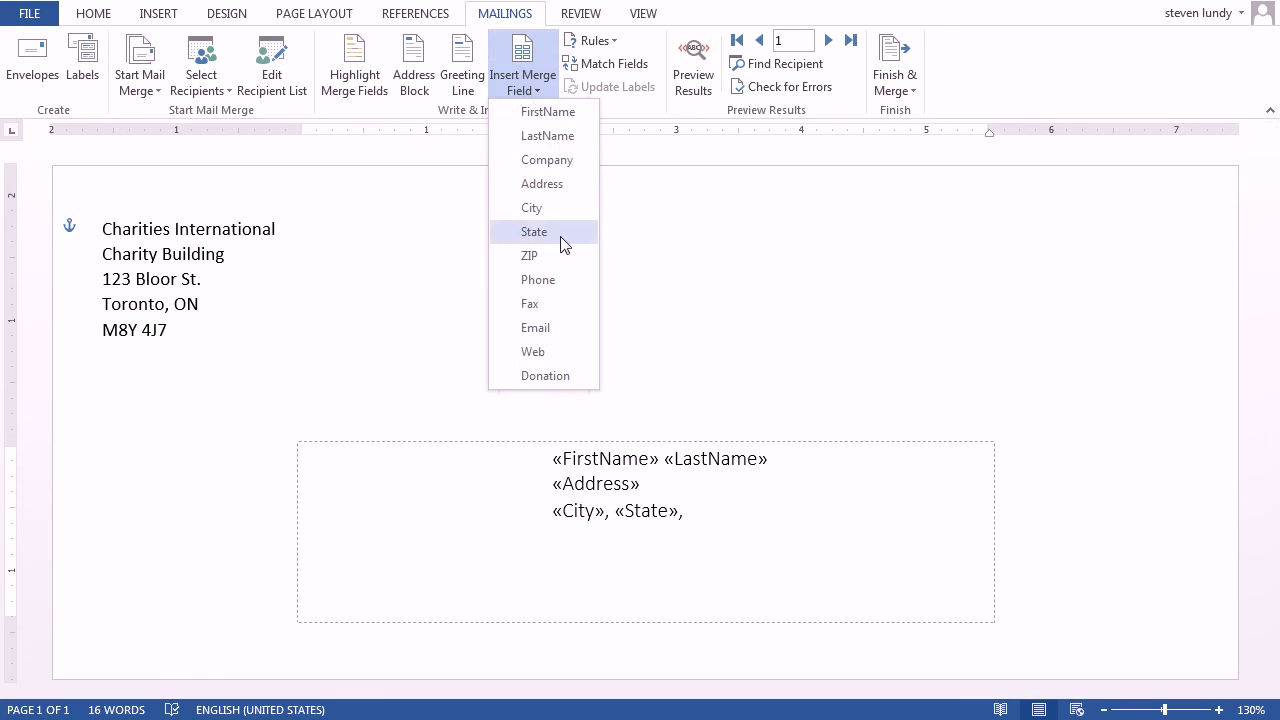
pyautogui.click(557, 262)
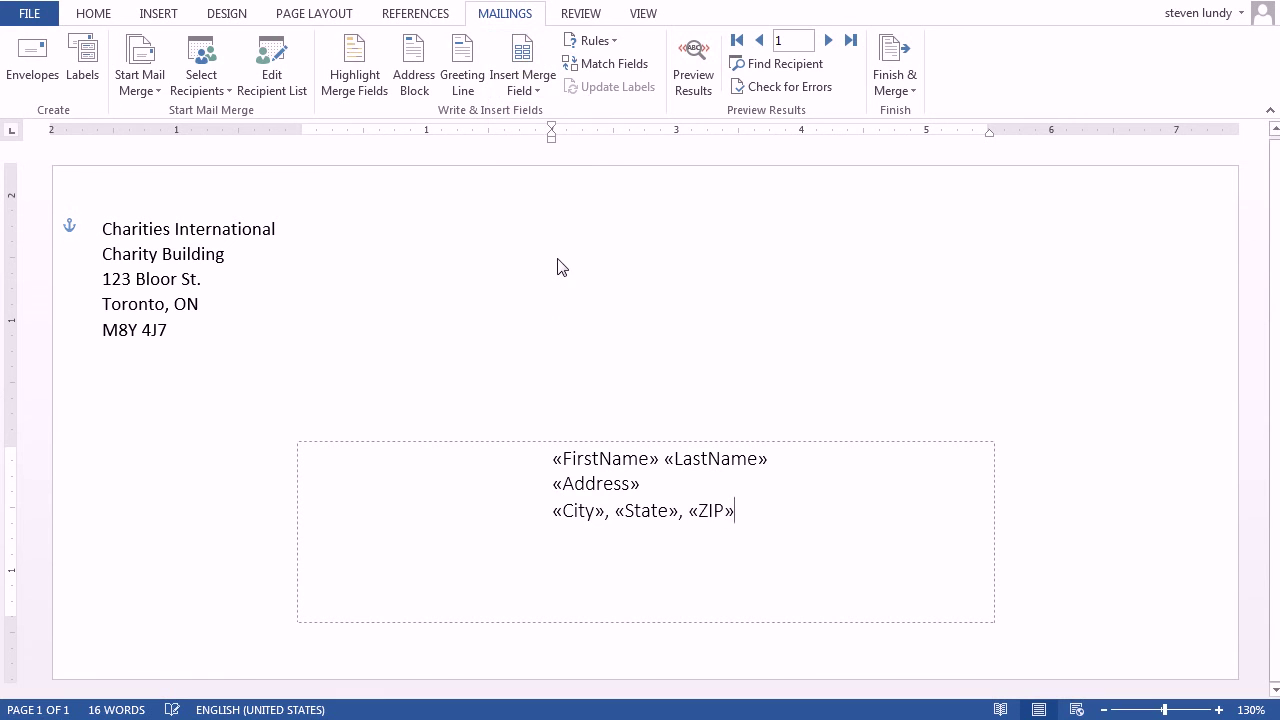
# Preview the merged envelope and remove both commas separating the city, state and ZIP in the delivery address
pyautogui.click(694, 62)
pyautogui.click(667, 510)
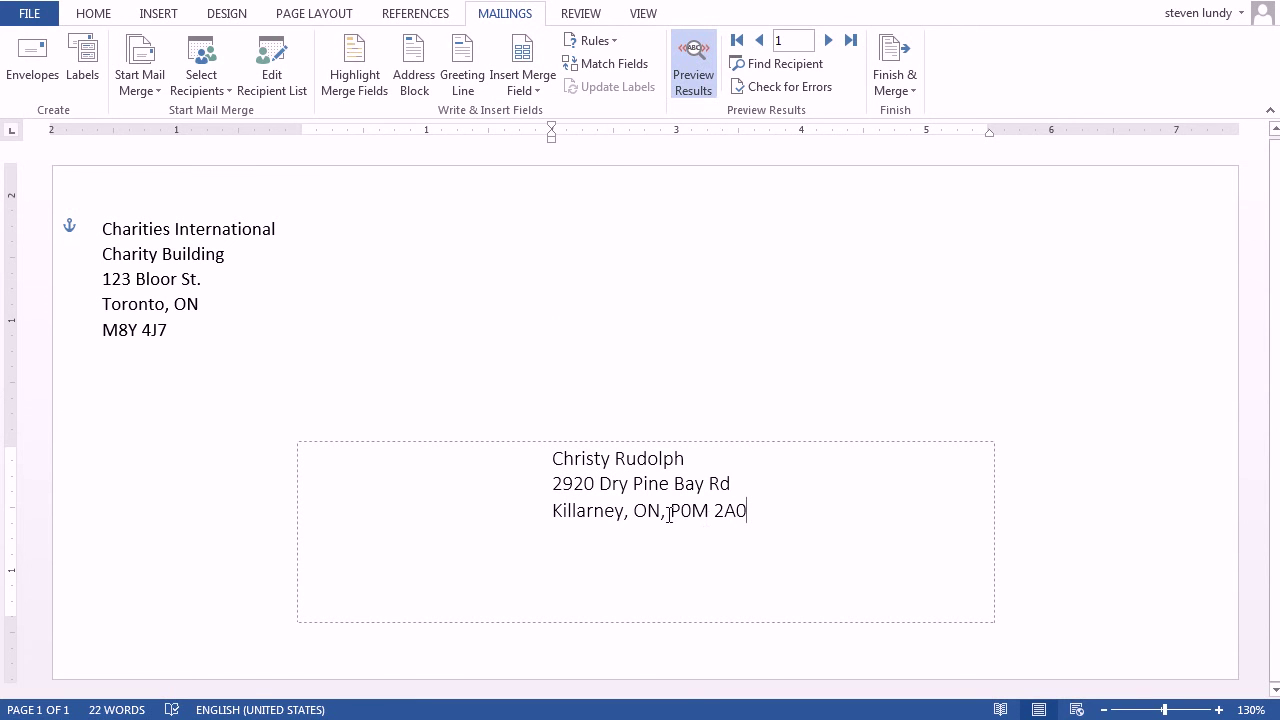
pyautogui.press('BackSpace')
pyautogui.click(631, 510)
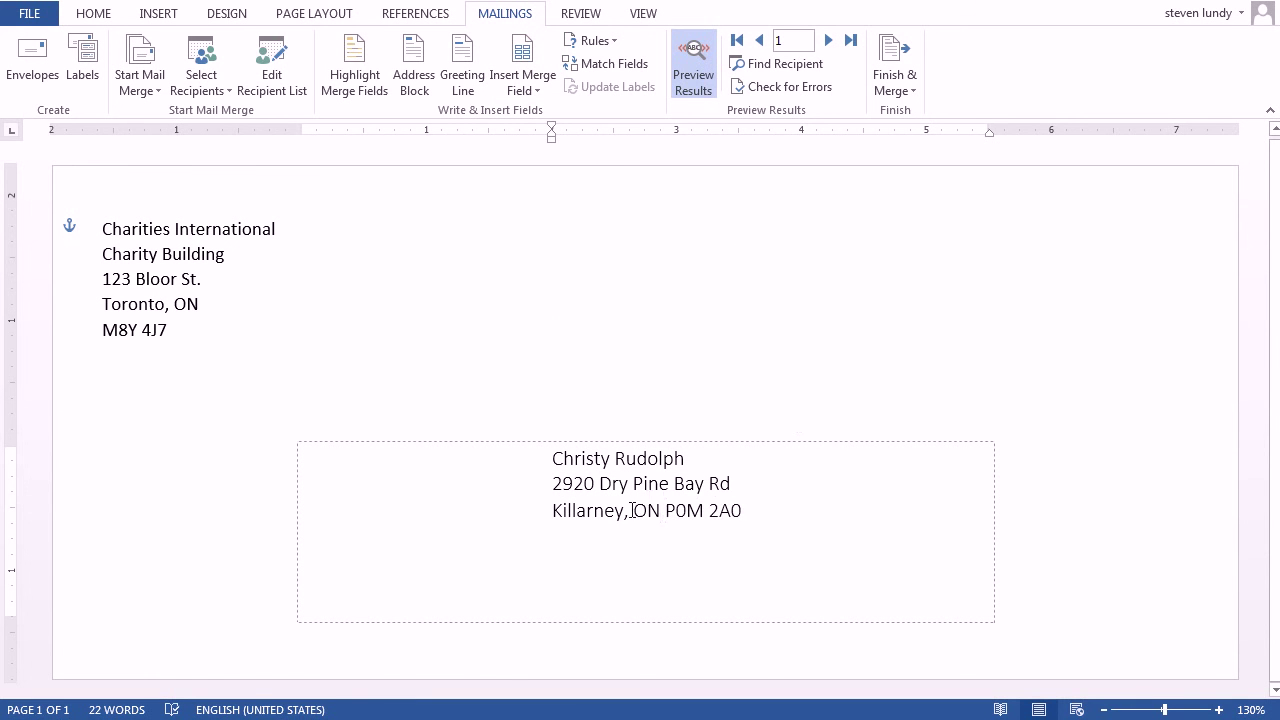
pyautogui.press('BackSpace')
pyautogui.click(953, 294)
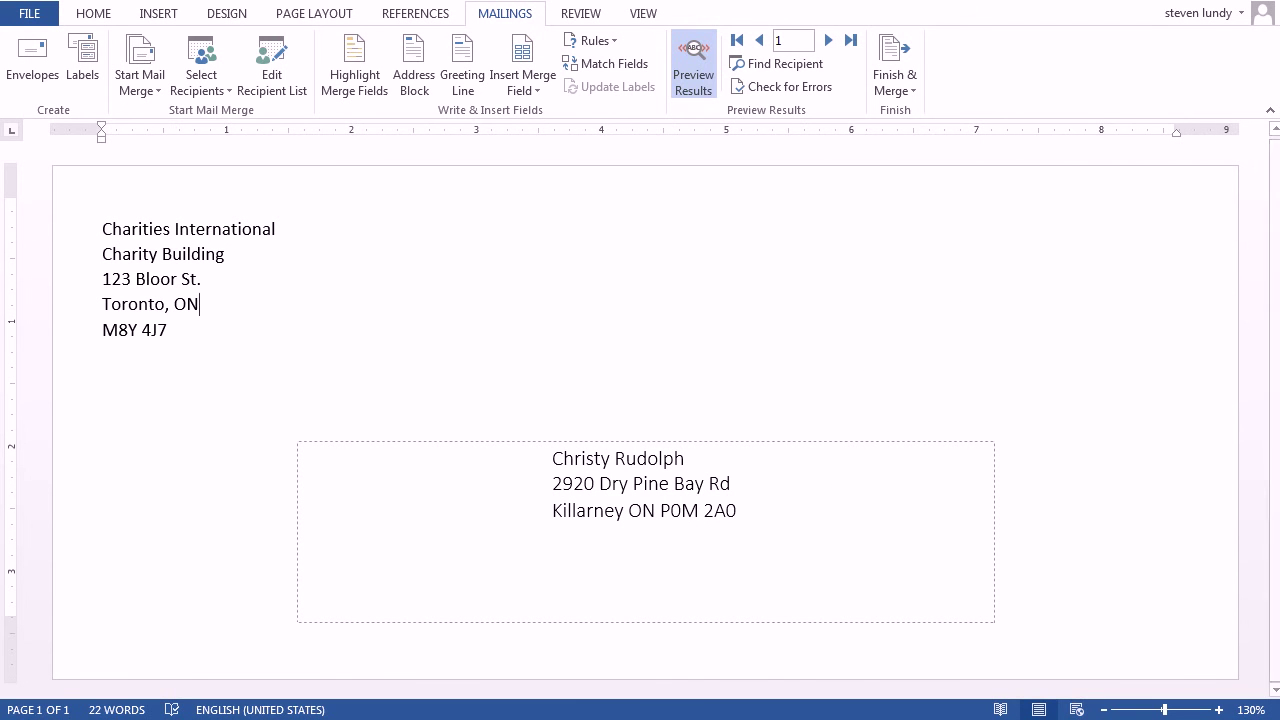
# View the record options for printing the merged envelopes and close them without printing
pyautogui.click(896, 88)
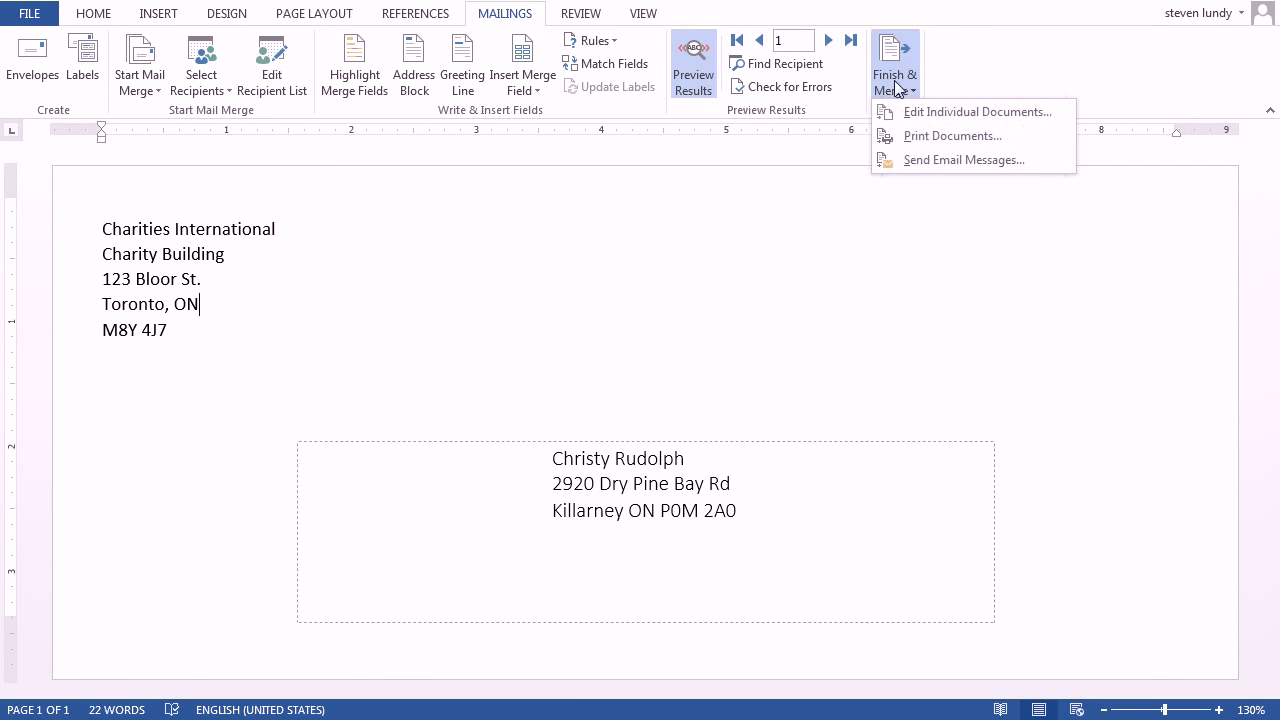
pyautogui.click(940, 140)
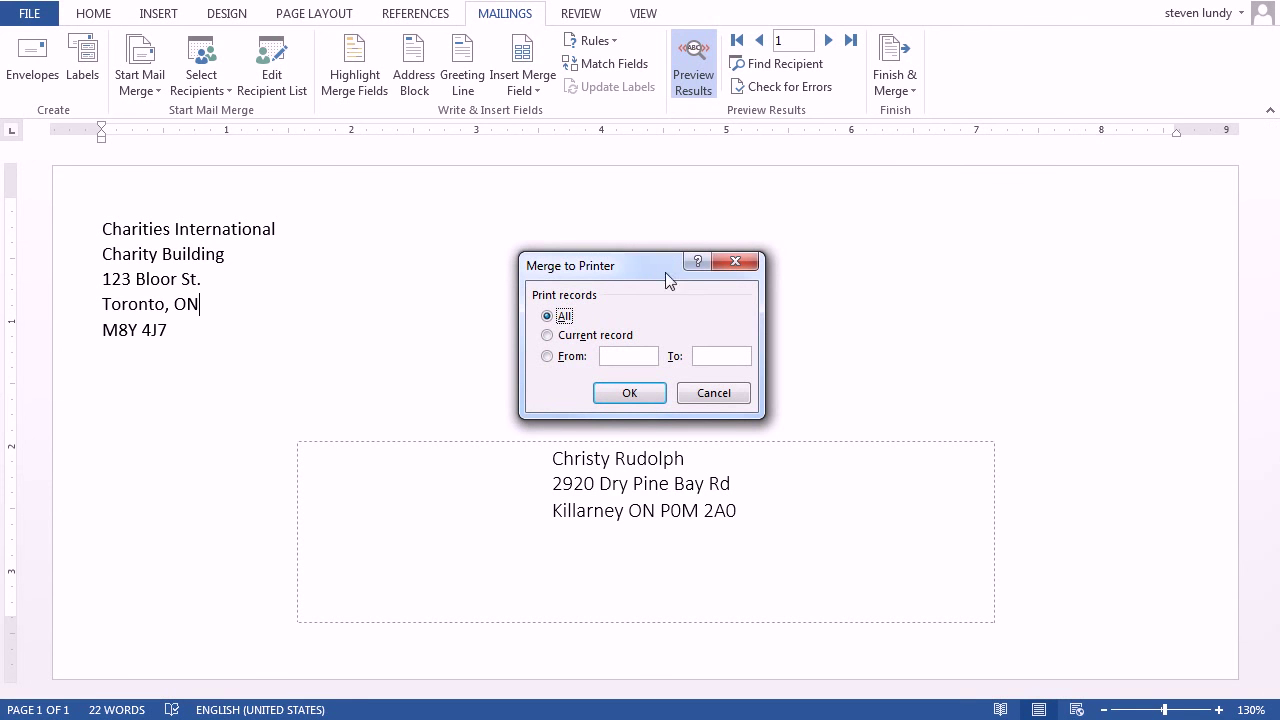
pyautogui.click(714, 394)
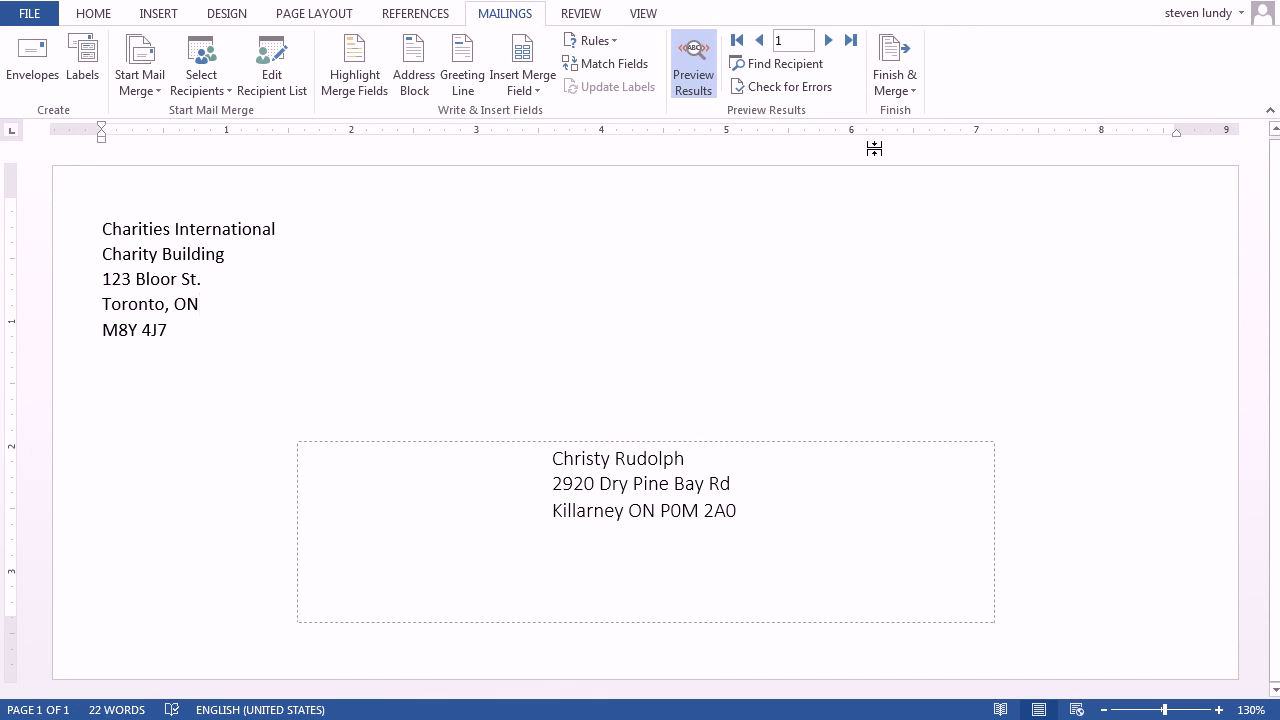